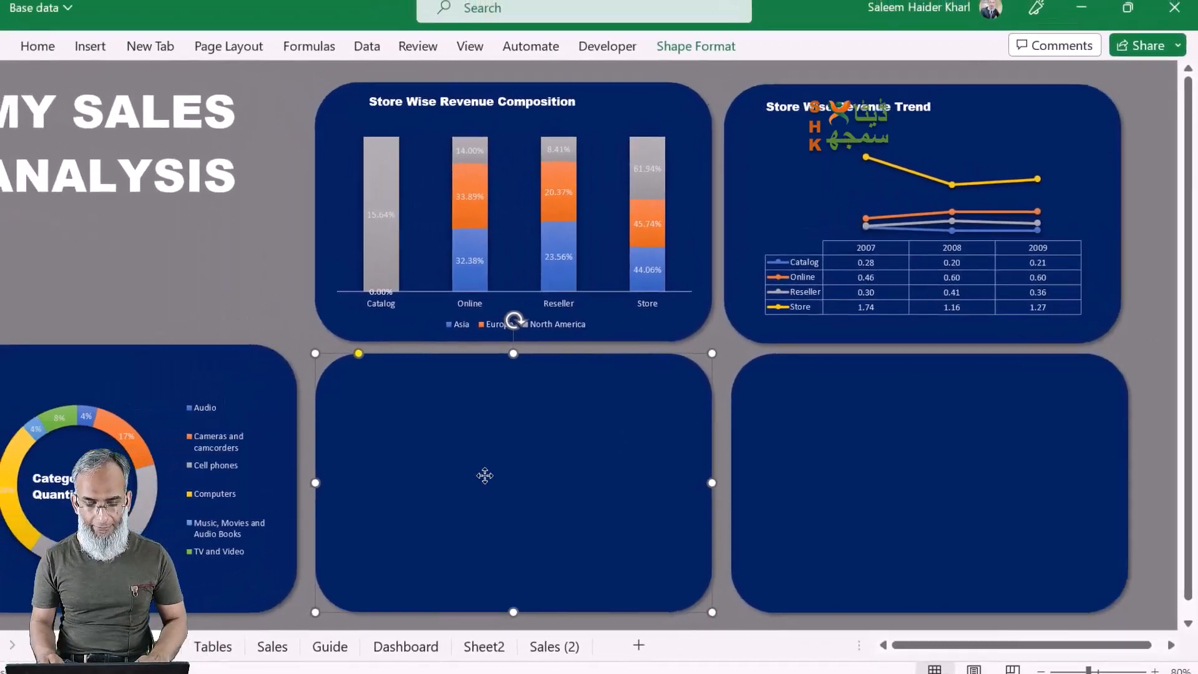
On the Guide sheet, reword the "Top Five categories" description in A10 to refer to products instead of categories
key("ctrl+Page_Down")
key("ctrl+Page_Down")
key("ctrl+Page_Down")
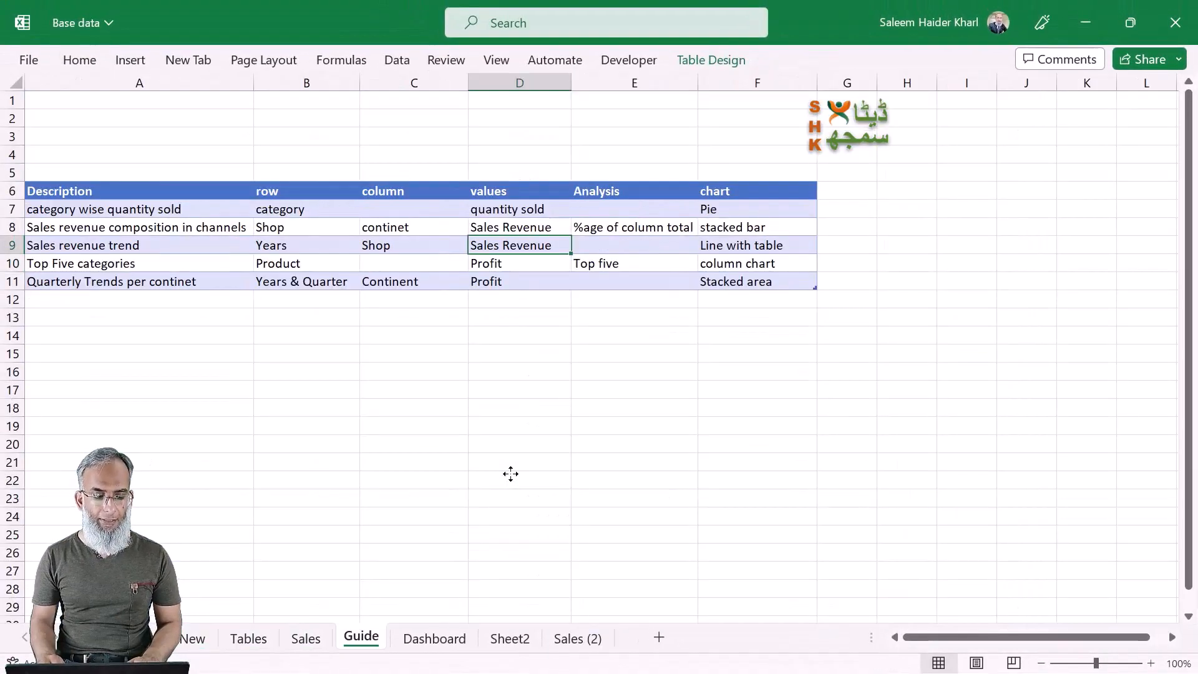
key("Left")
key("Left")
key("Left")
key("Down")
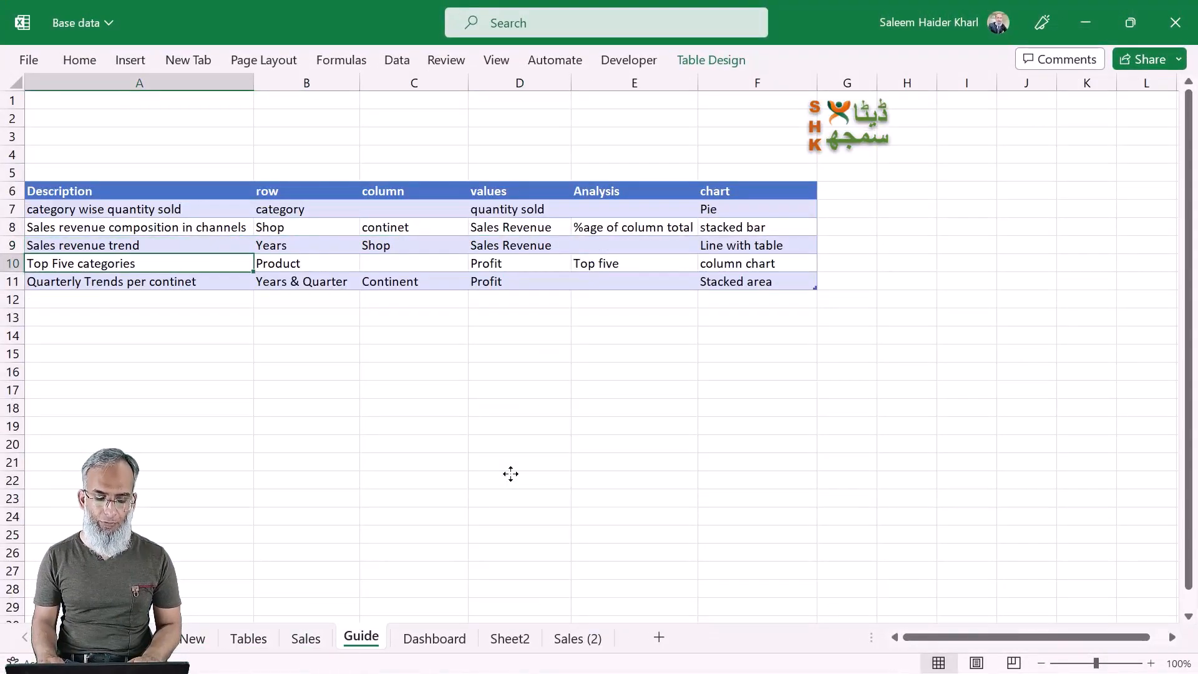
key("ctrl+Page_Up")
key("ctrl+Page_Up")
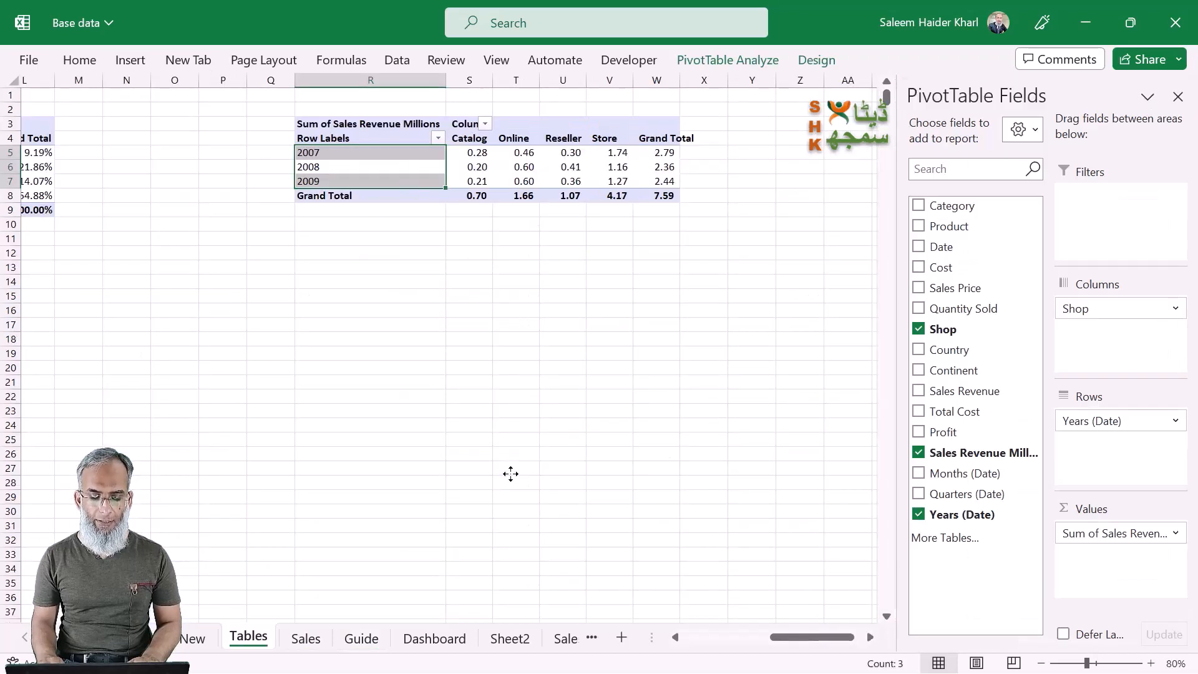
key("ctrl+Page_Down")
key("ctrl+Page_Down")
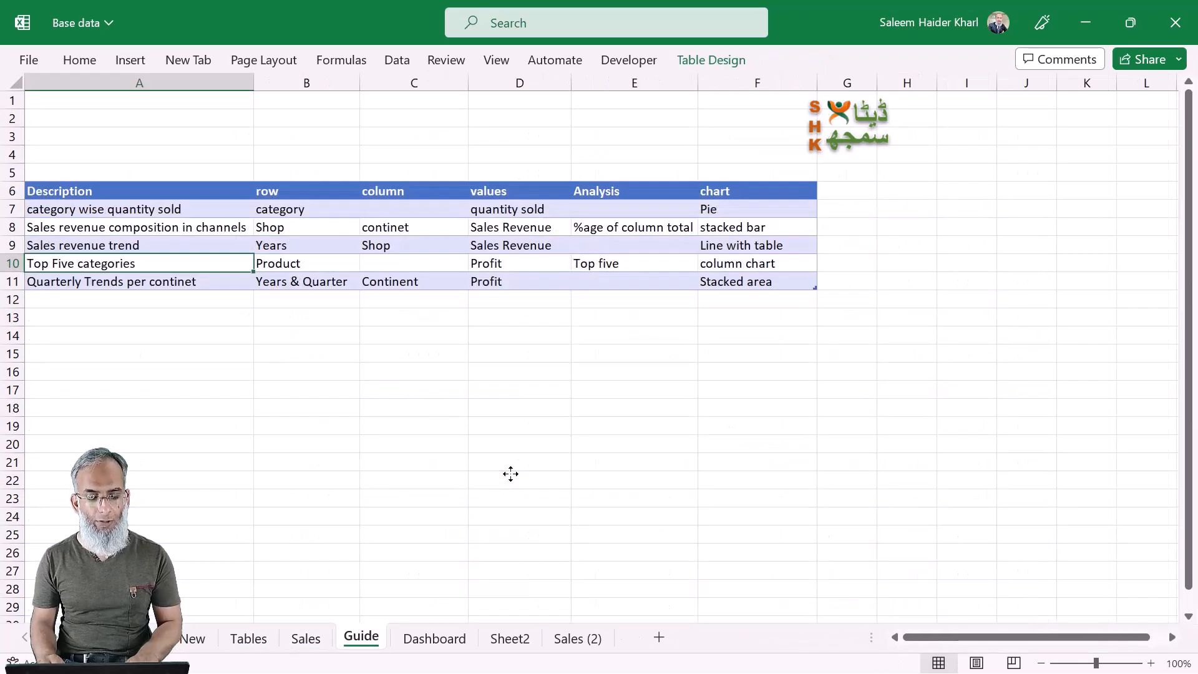
key("F2")
key("ctrl+shift+Left")
type("Prod")
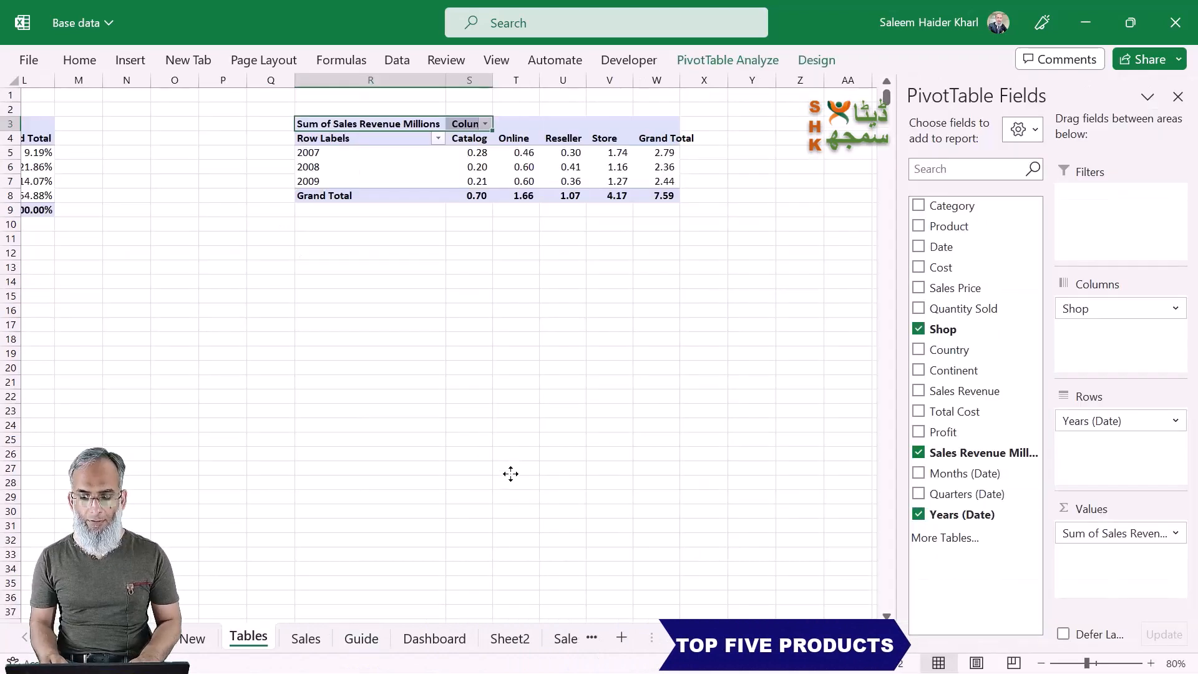
Duplicate the yearly sales revenue by shop PivotTable on the Tables sheet, placing the copy at AA3
key("shift+Right")
key("shift+Right")
key("shift+Right")
key("shift+Right")
key("shift+Down")
key("shift+Down")
key("shift+Down")
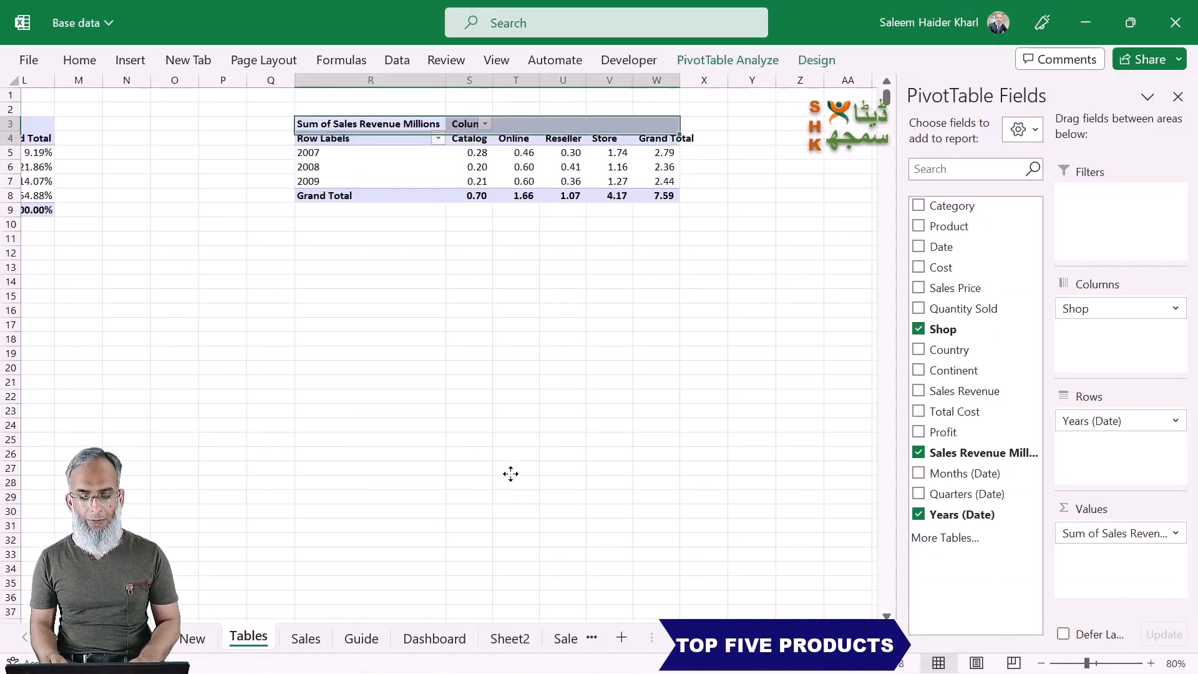
key("shift+Down")
key("shift+Down")
key("ctrl+c")
key("Right")
key("Right")
key("Right")
key("Right")
key("Right")
key("Right")
key("Right")
key("Right")
key("Right")
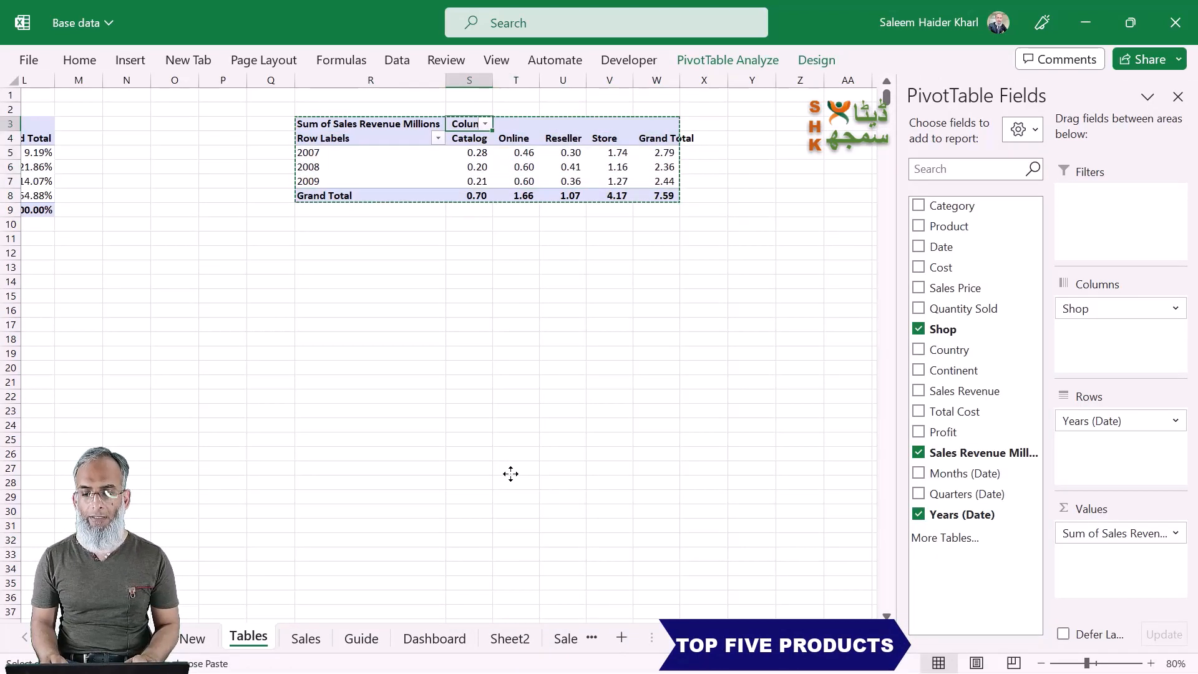
key("ctrl+v")
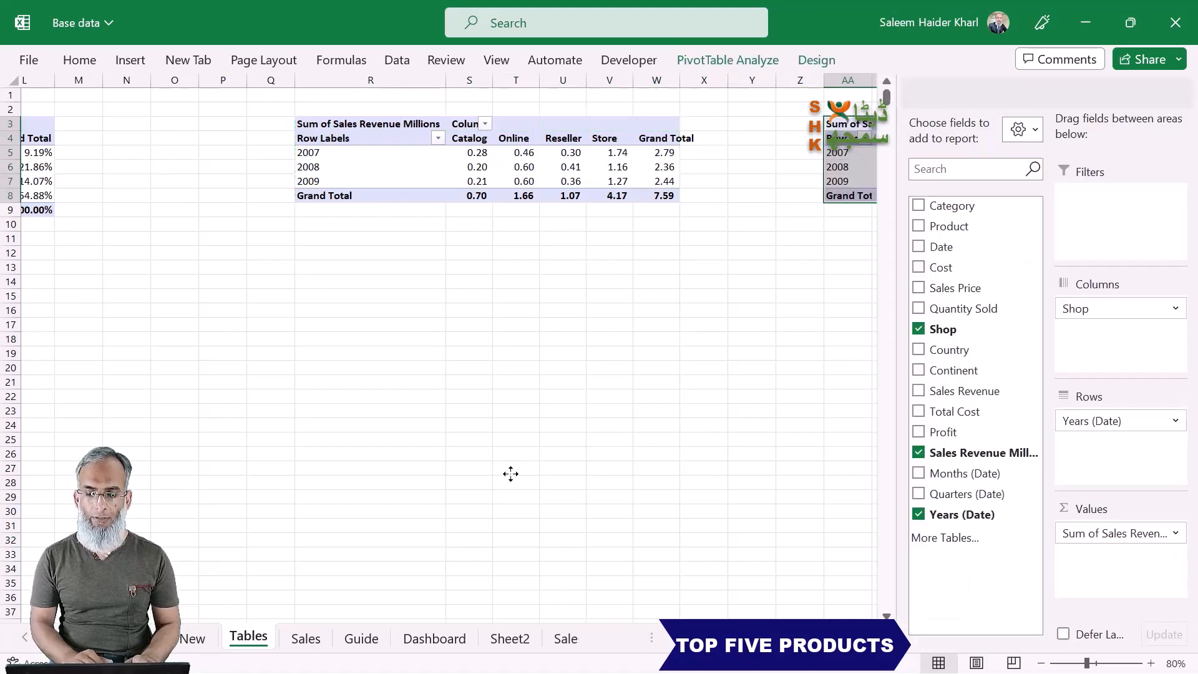
In the copied PivotTable, remove the Shop and Years (Date) fields and use Product as the row field
left_click(518, 171)
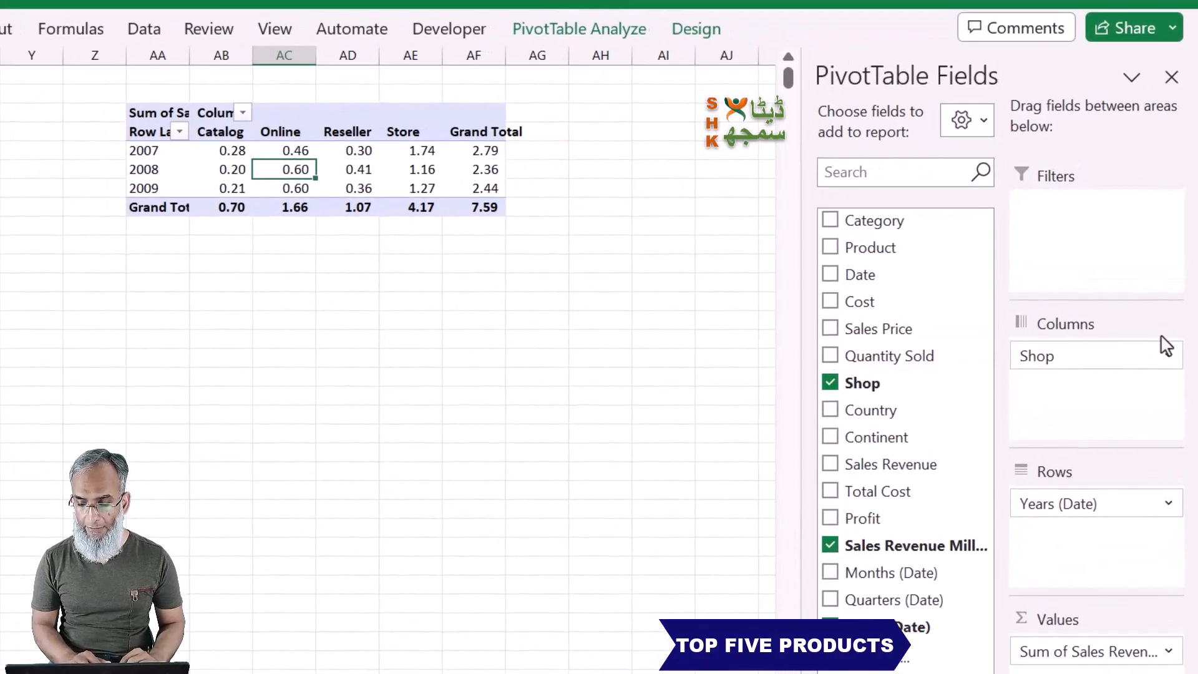
left_click(835, 380)
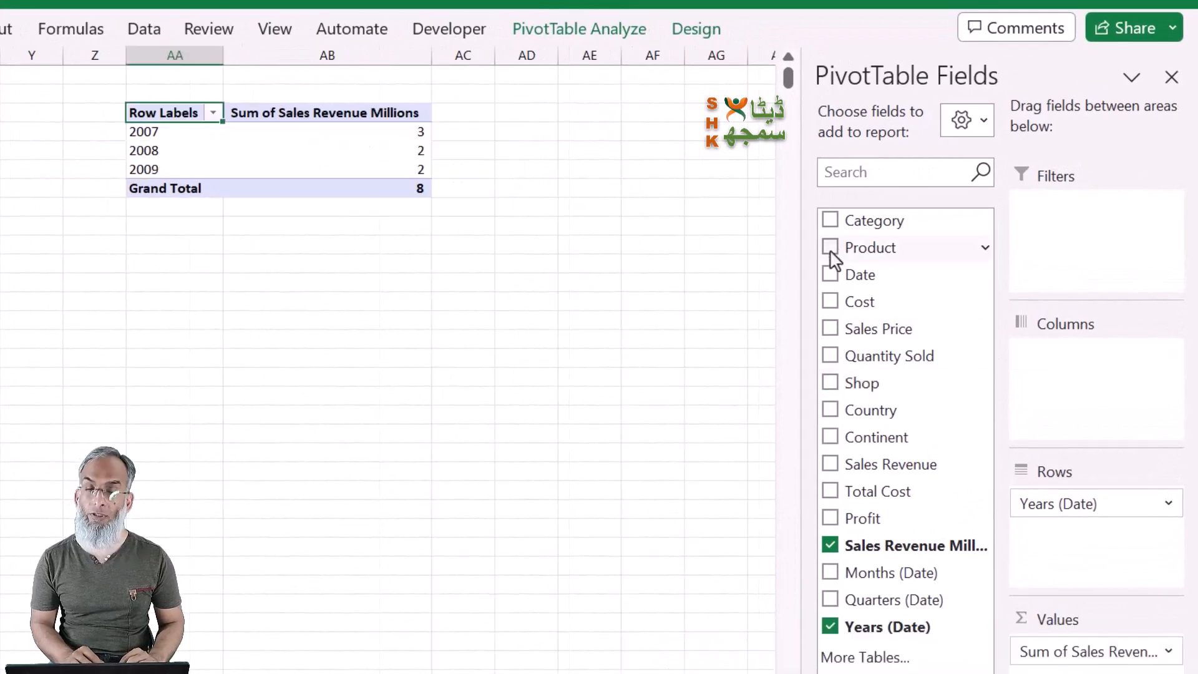
left_click(829, 248)
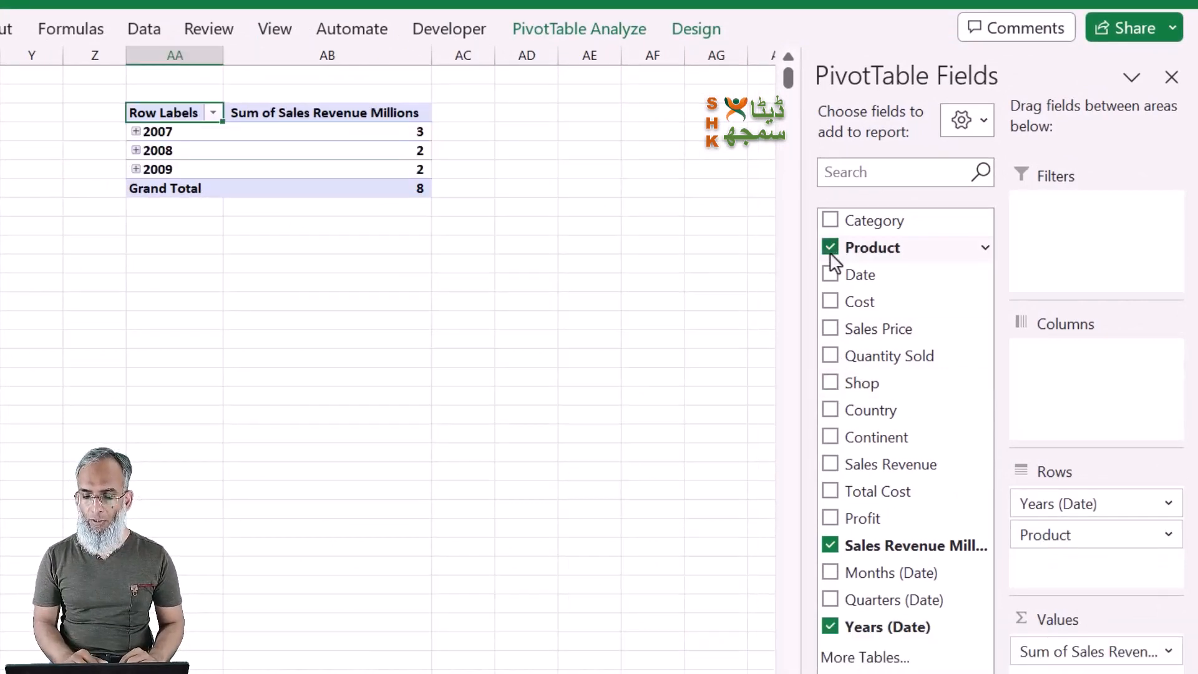
left_click_drag(1054, 502, 938, 474)
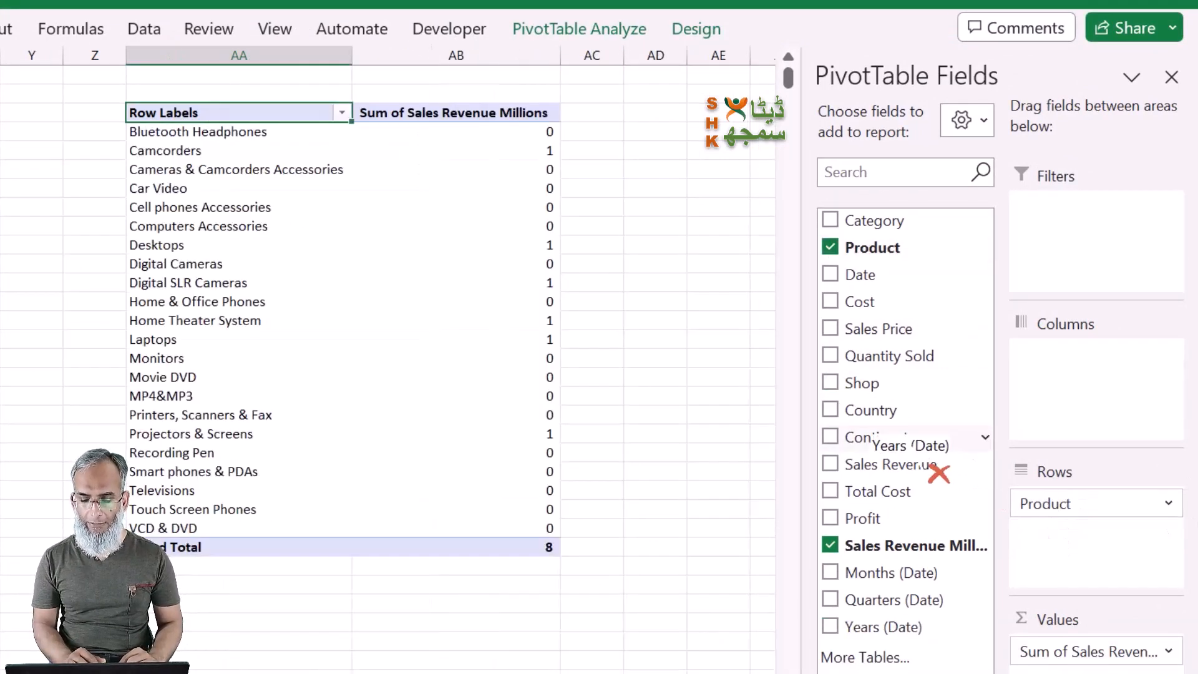
Replace Sales Revenue Millions with Profit as the summed value in the product PivotTable
left_click(830, 549)
left_click(830, 546)
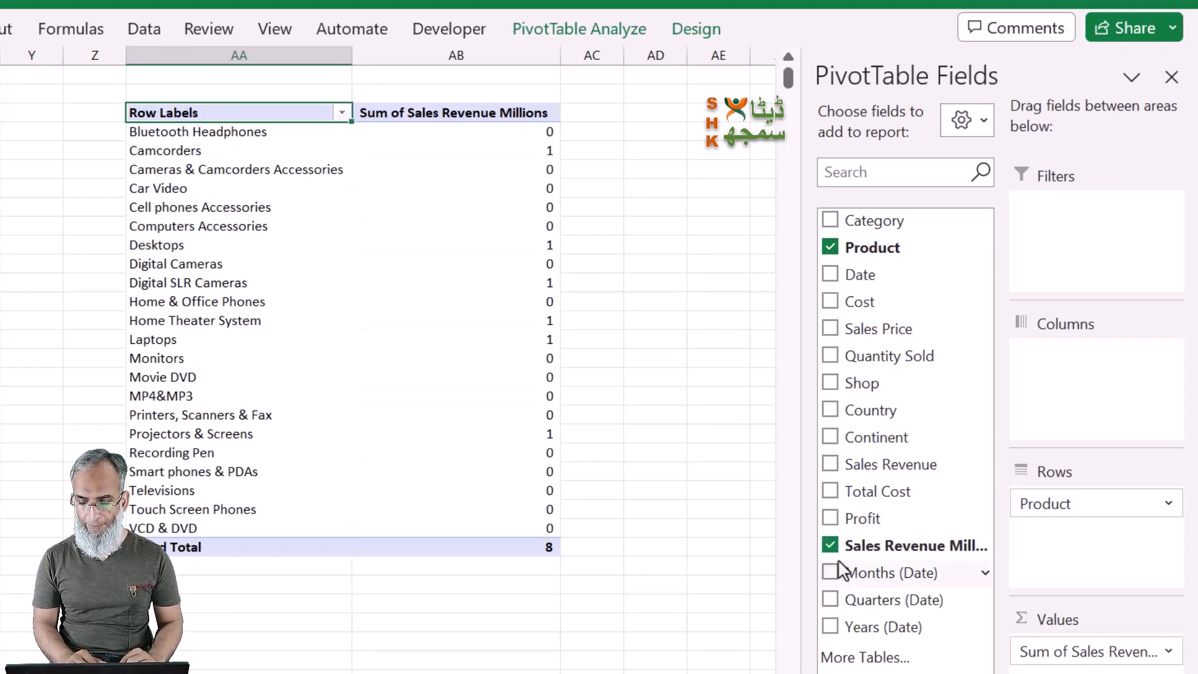
left_click(830, 546)
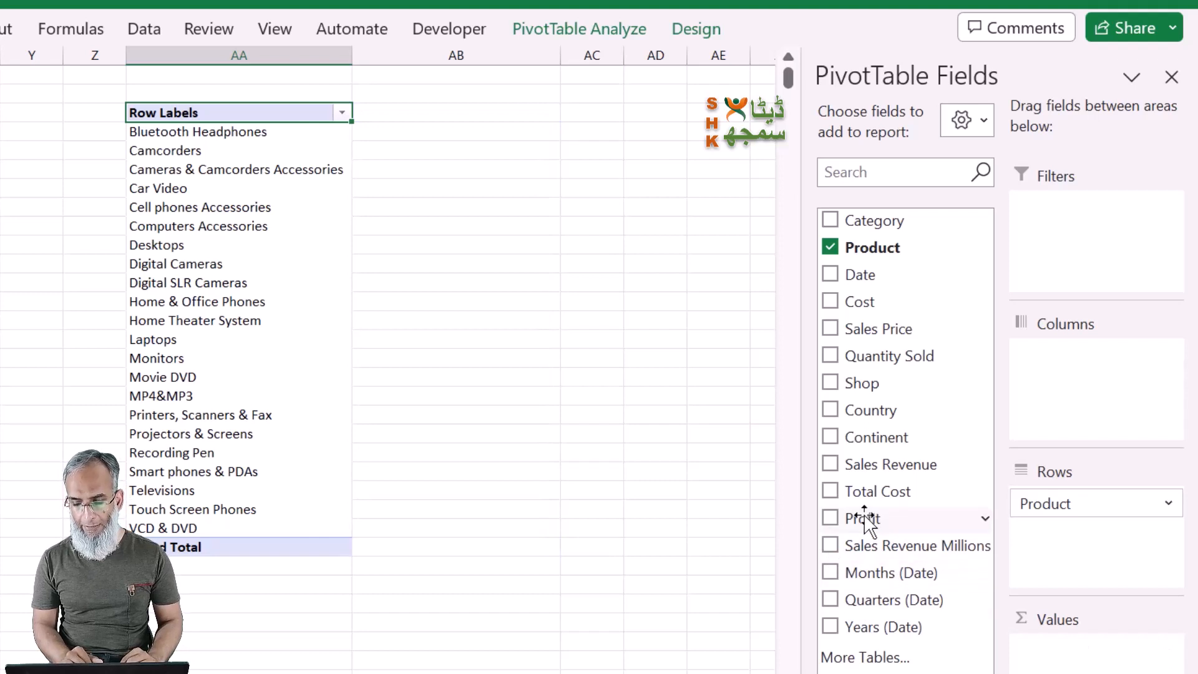
left_click(830, 518)
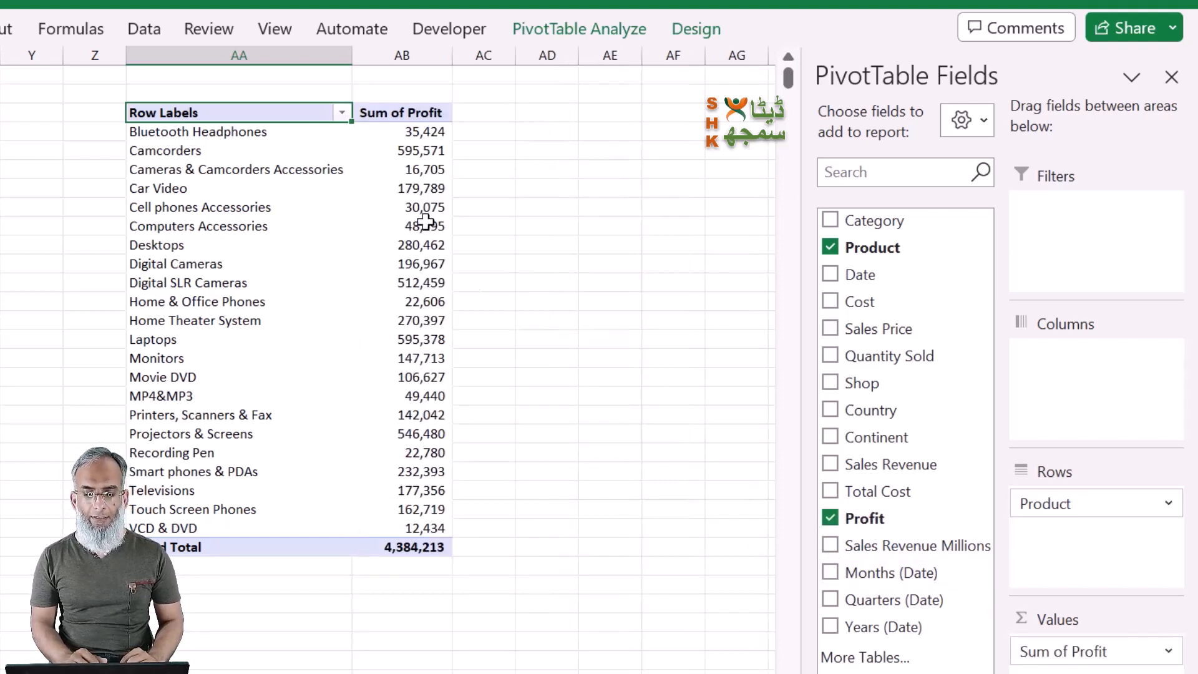
Filter the product PivotTable to show only the top 5 items by Sum of Profit
left_click(402, 190)
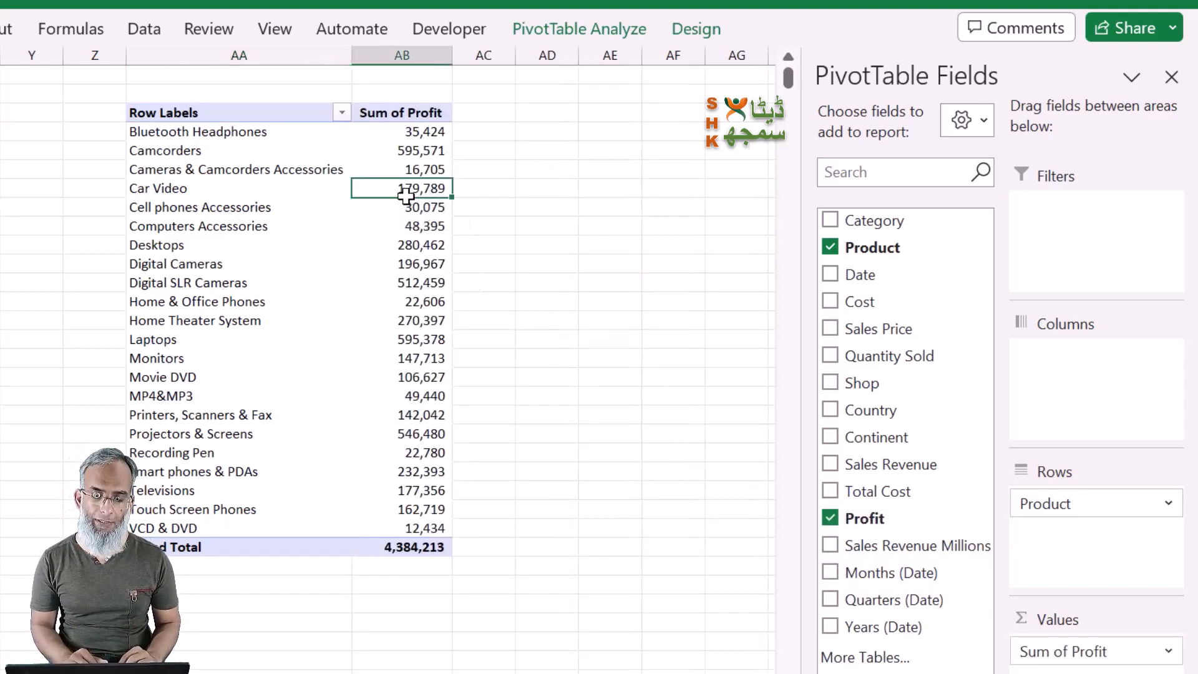
left_click(342, 114)
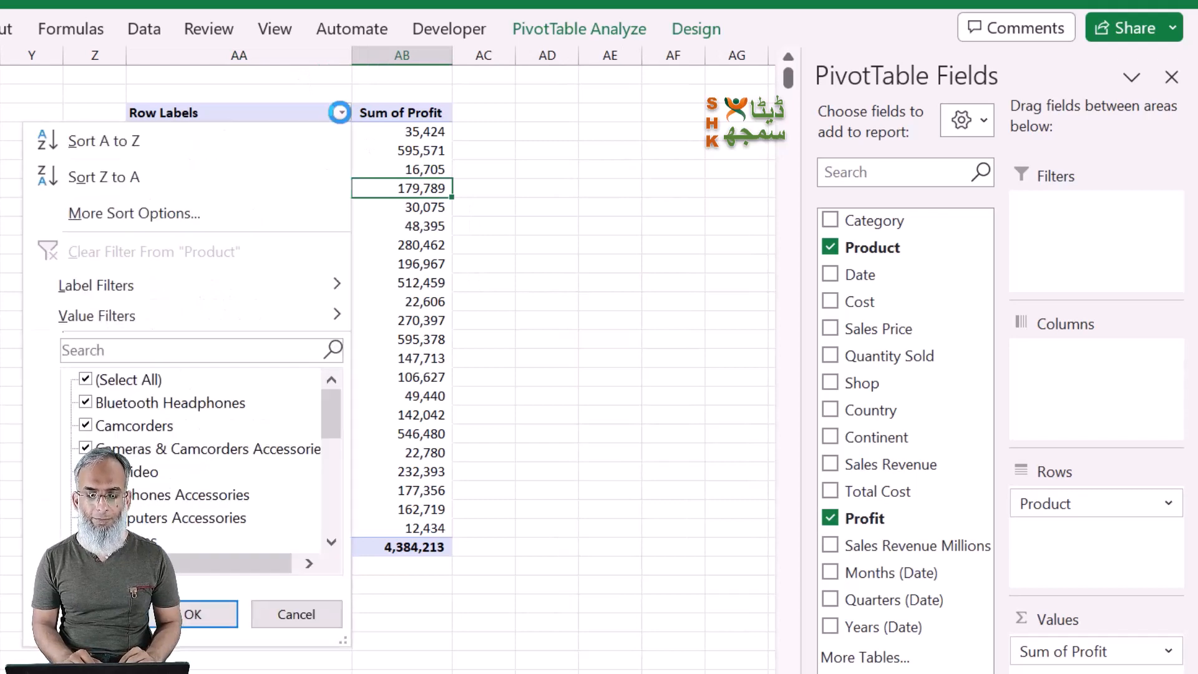
left_click(340, 112)
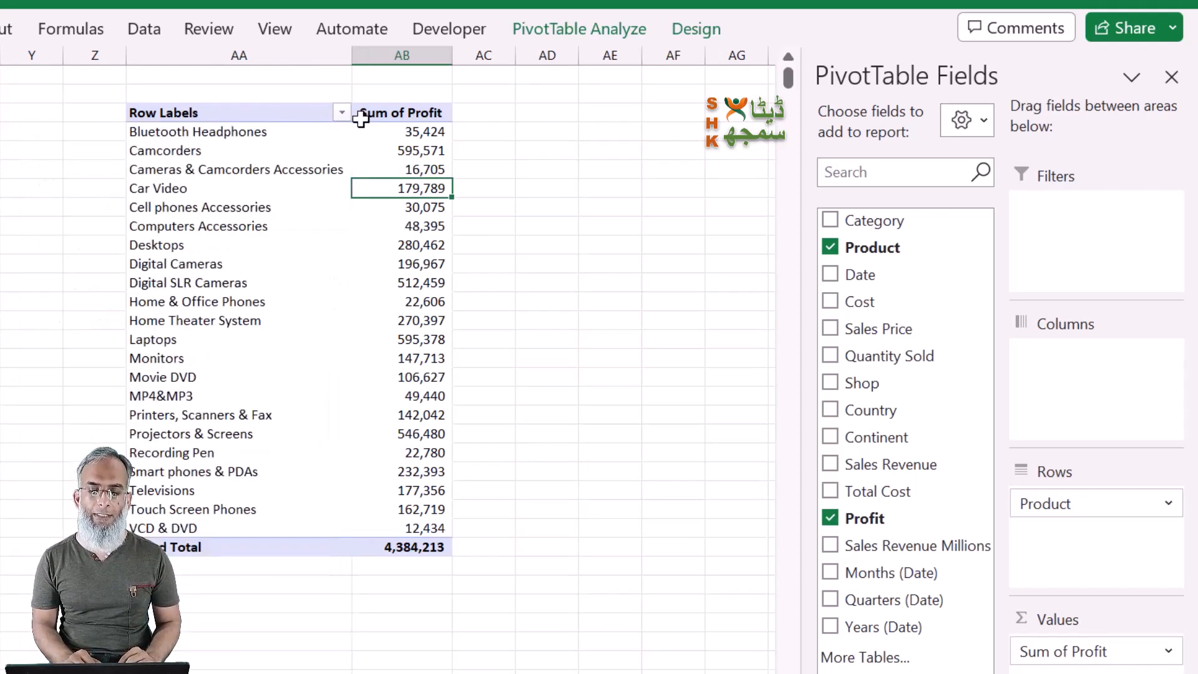
left_click(341, 113)
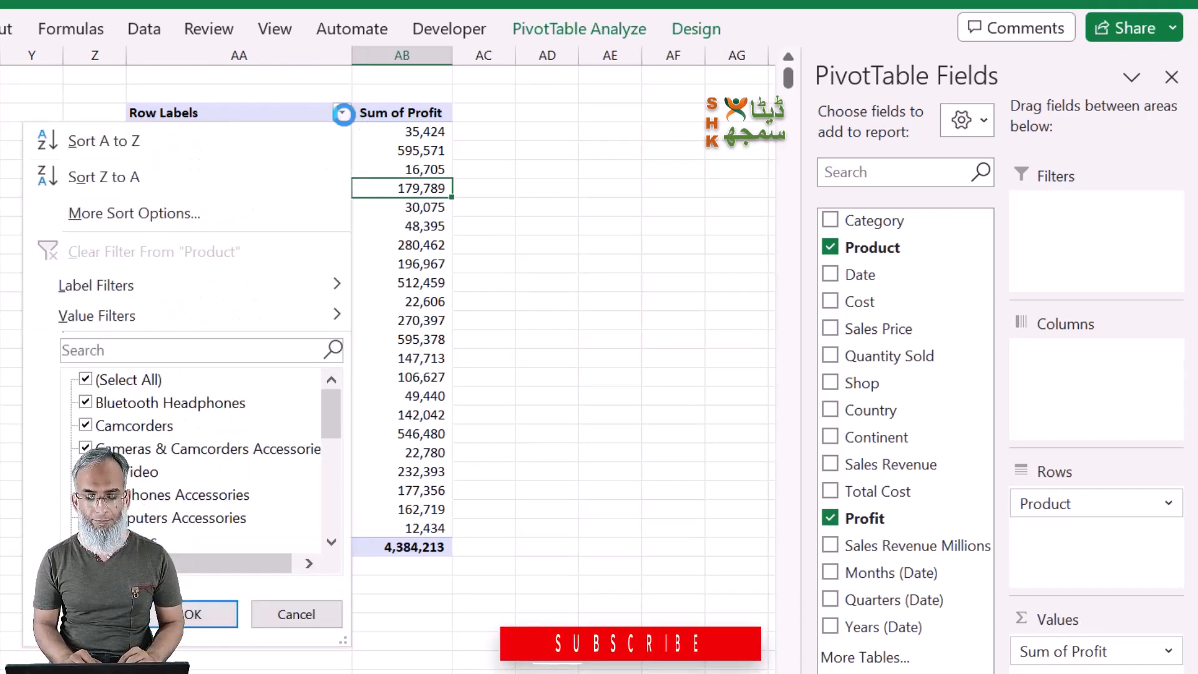
mouse_move(196, 318)
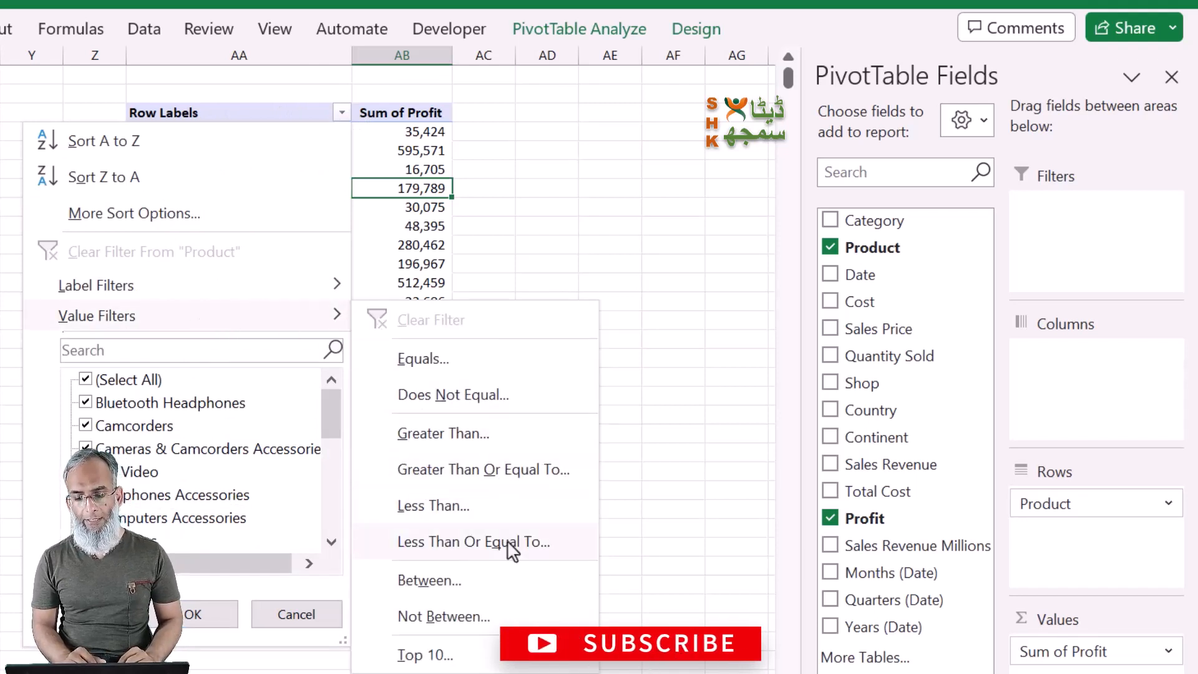
left_click(430, 653)
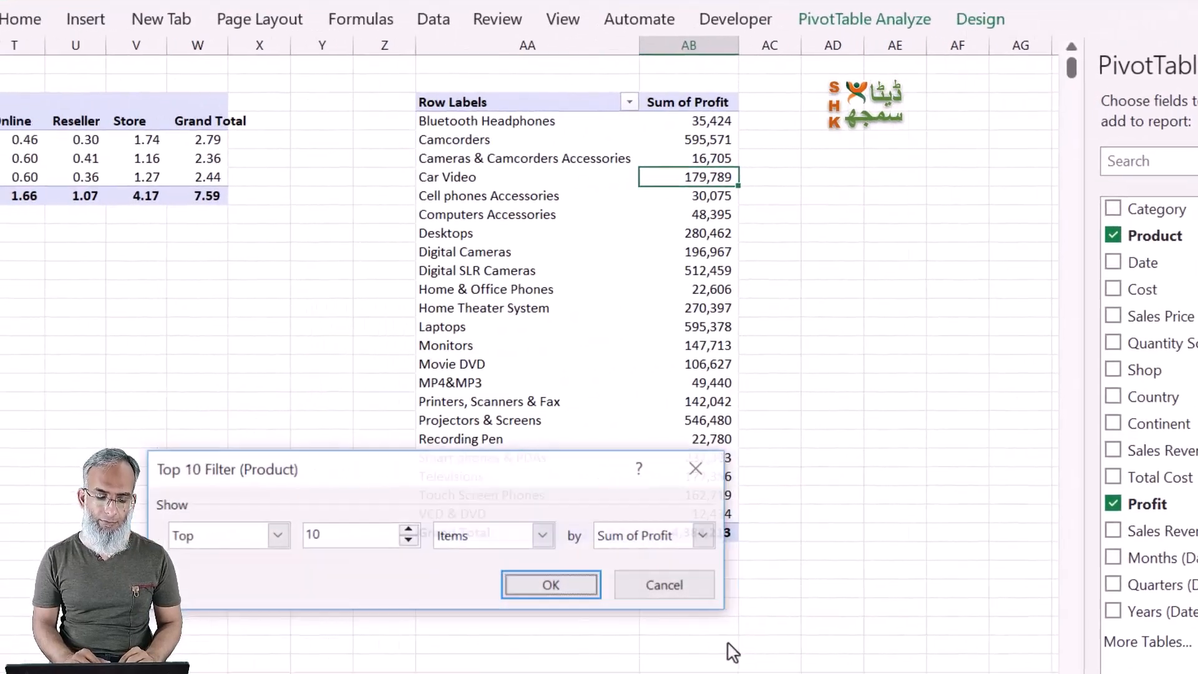
left_click(487, 538)
left_click(487, 538)
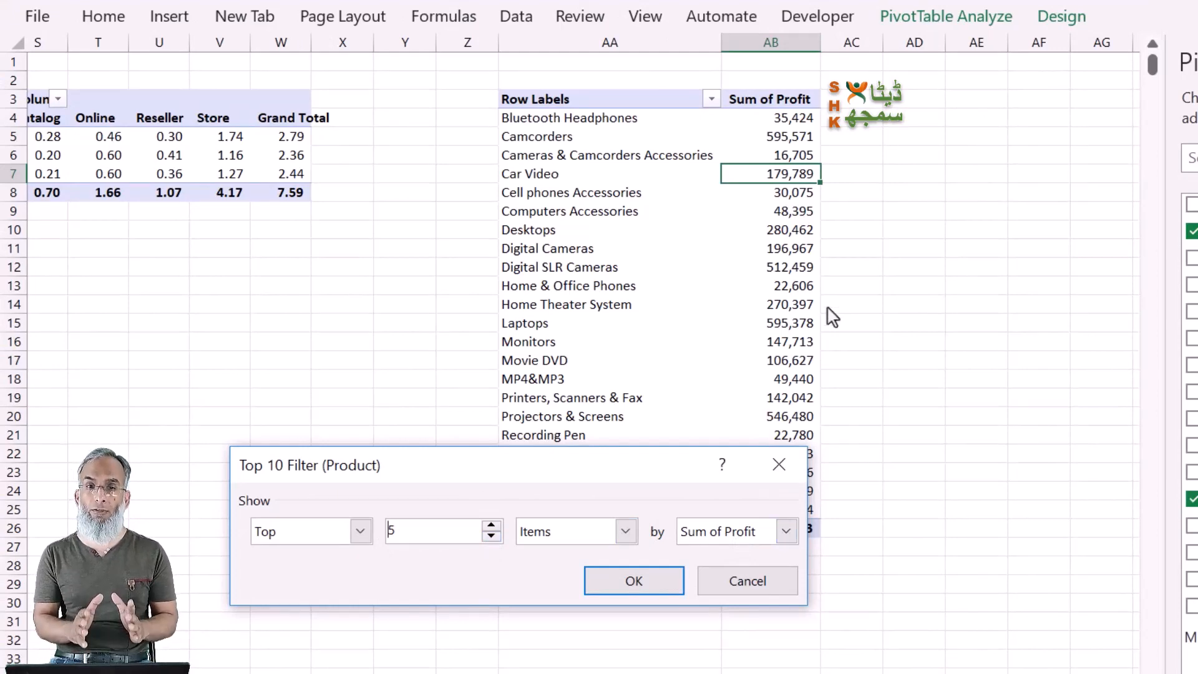
left_click(646, 592)
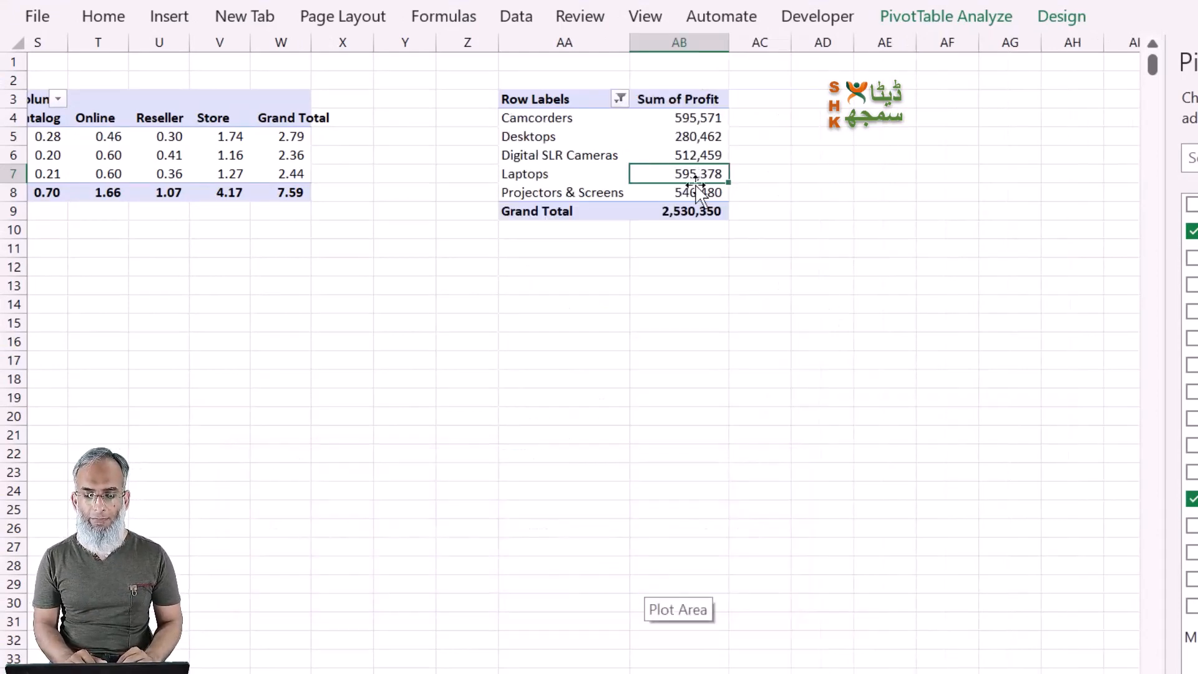
Insert a Clustered Column PivotChart from the top-five product PivotTable and place it below the table
right_click(694, 136)
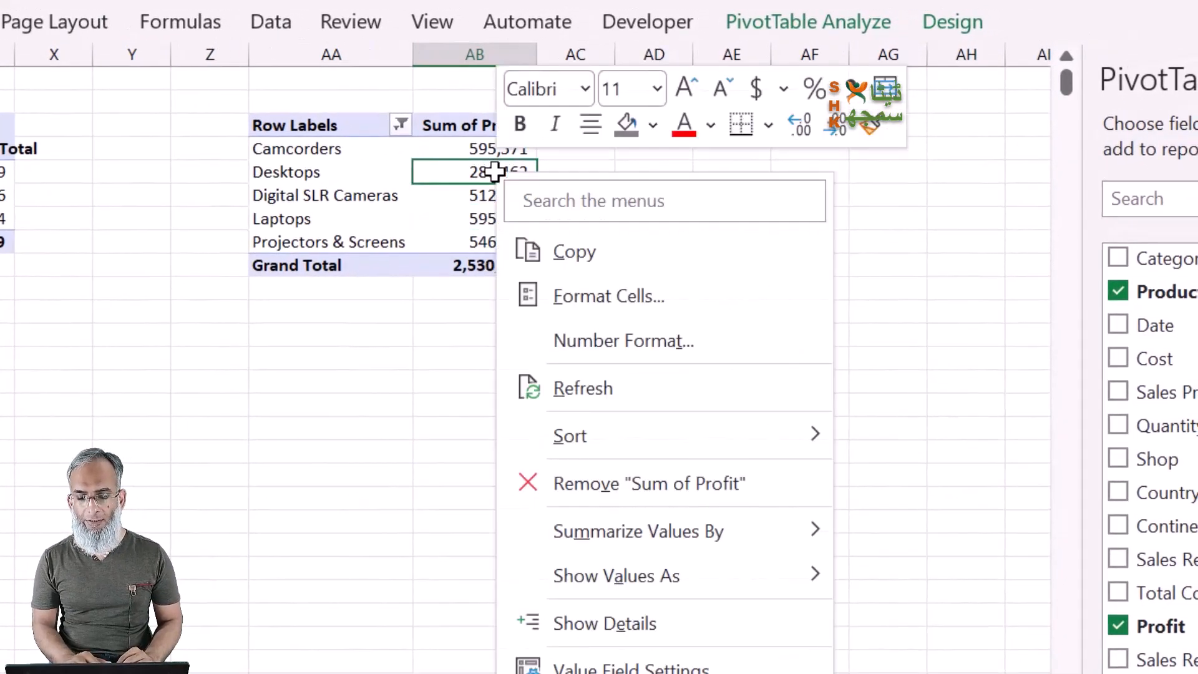
key("Escape")
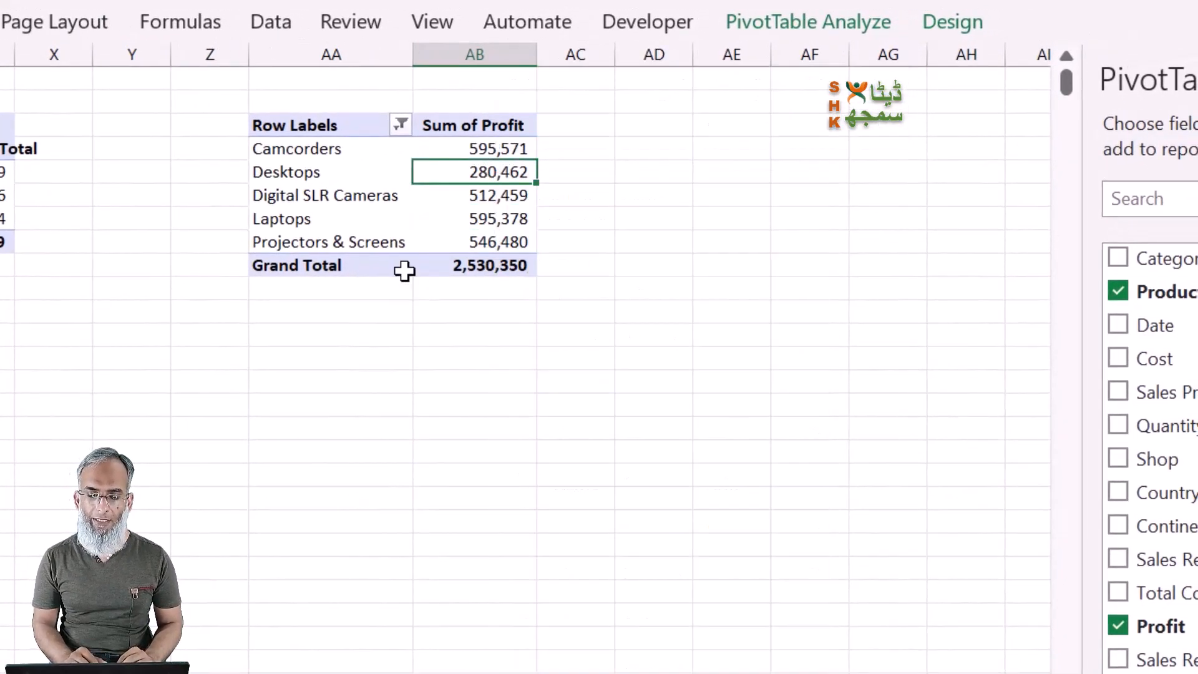
left_click(370, 178)
left_click(871, 22)
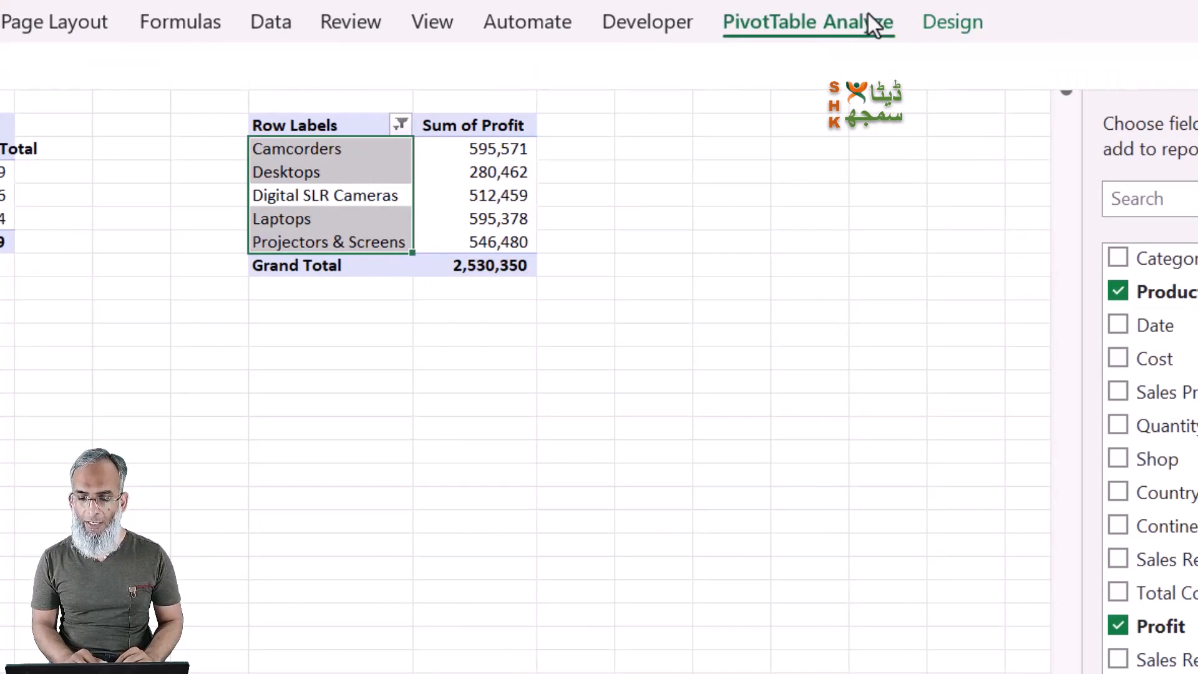
left_click(1142, 109)
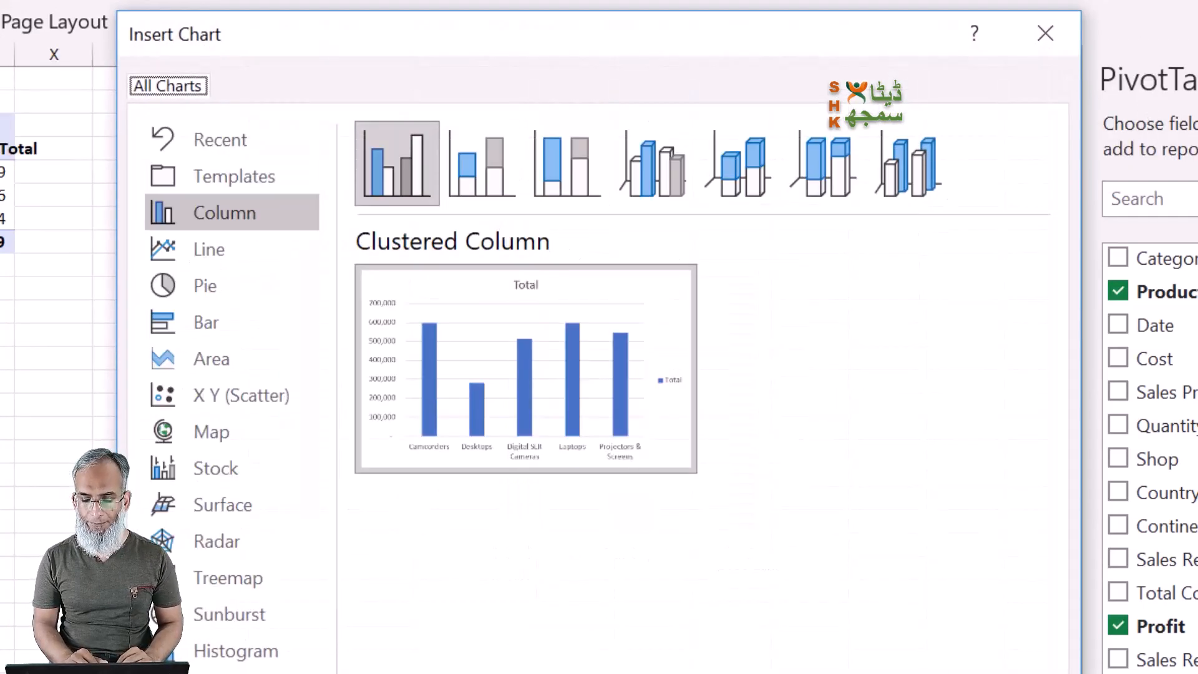
left_click(867, 673)
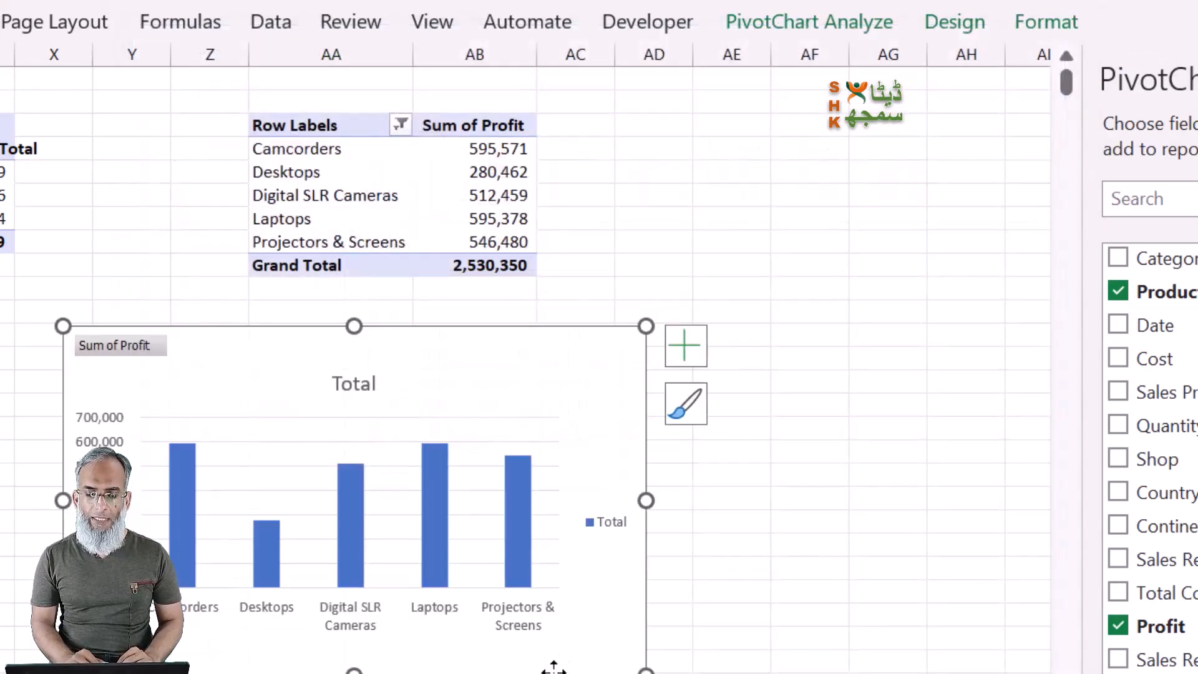
left_click_drag(554, 667, 558, 673)
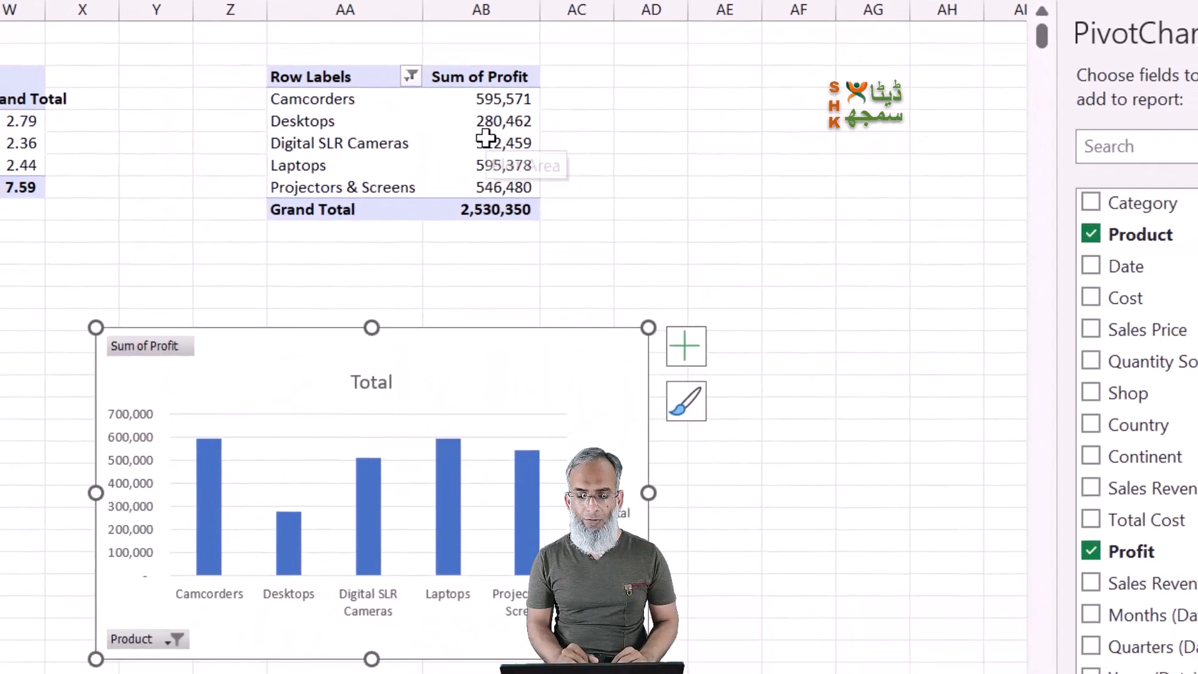
Sort the Sum of Profit values in the product PivotTable from largest to smallest
right_click(488, 142)
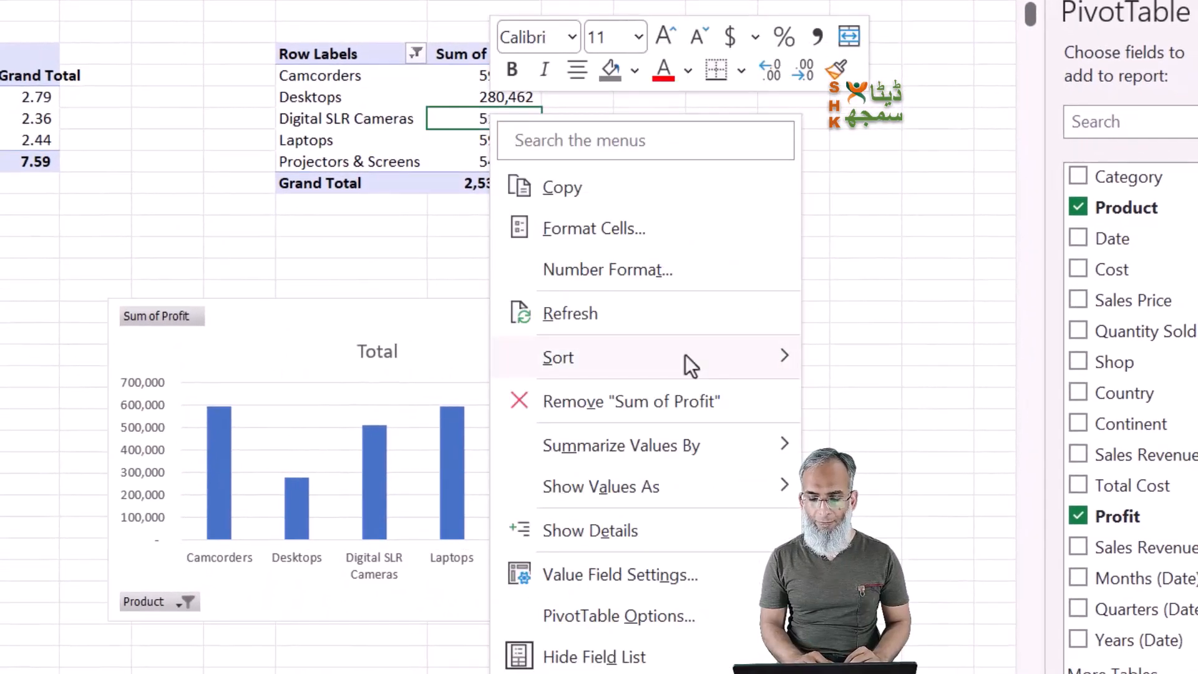
mouse_move(684, 354)
left_click(908, 410)
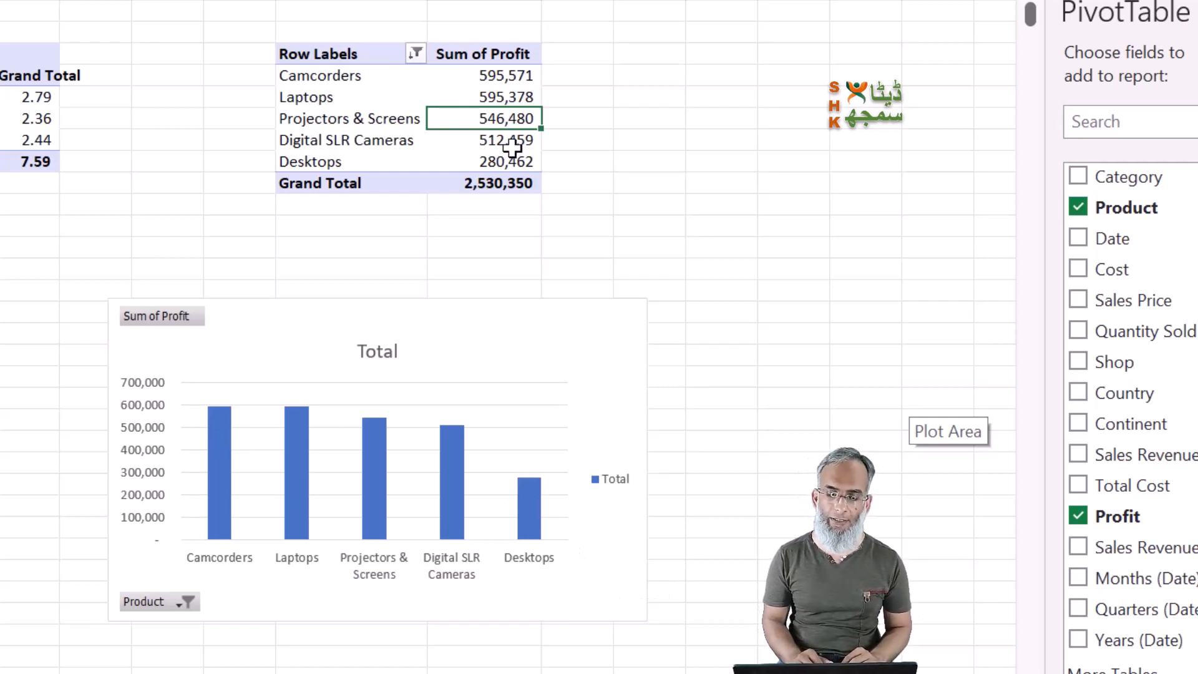
Move the profit column chart to the Dashboard sheet and position it over the empty panel below Store Wise Revenue Composition
left_click(633, 379)
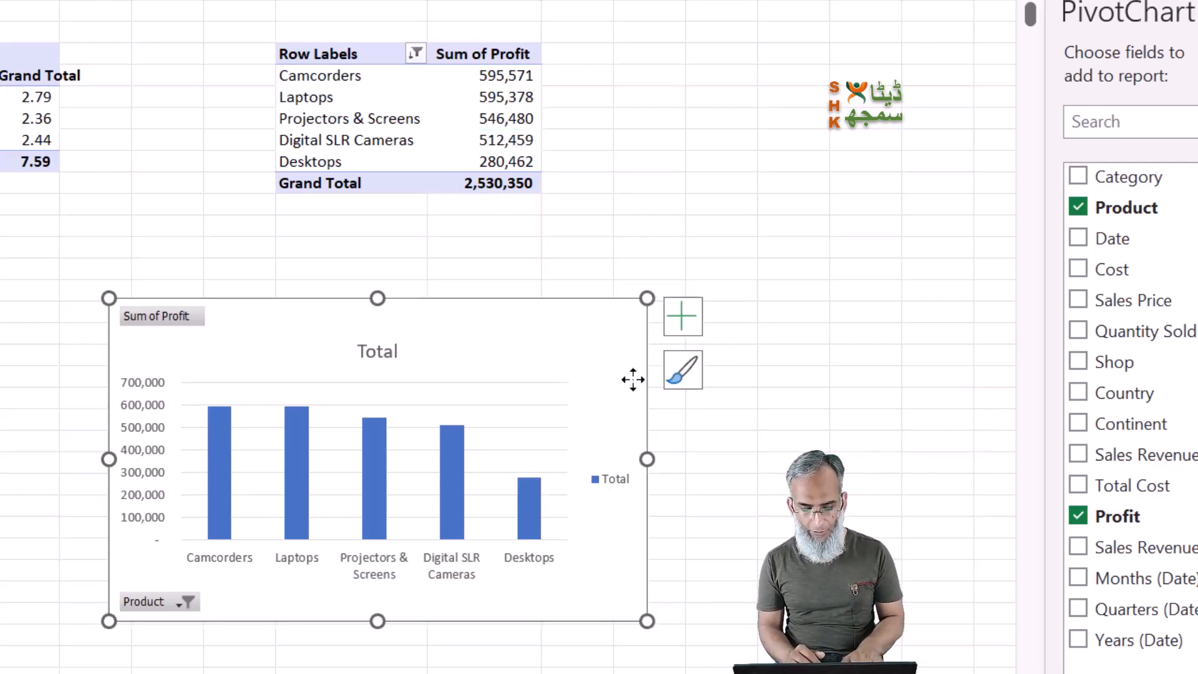
key("Delete")
key("ctrl+Page_Down")
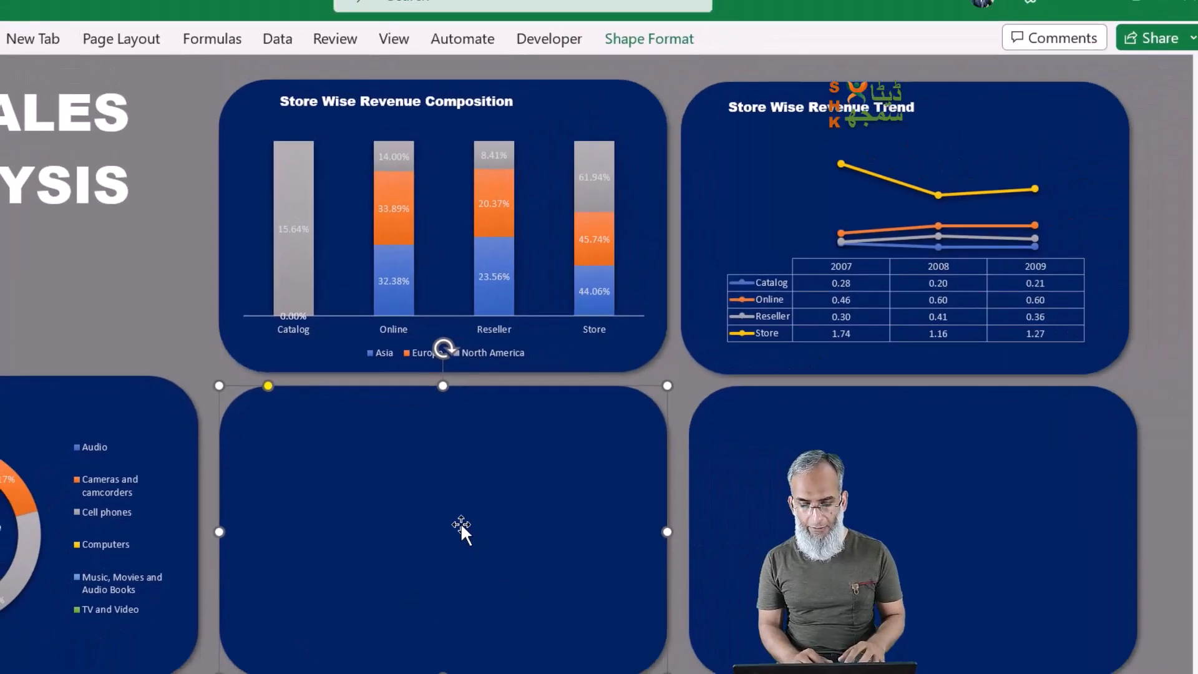
key("ctrl+v")
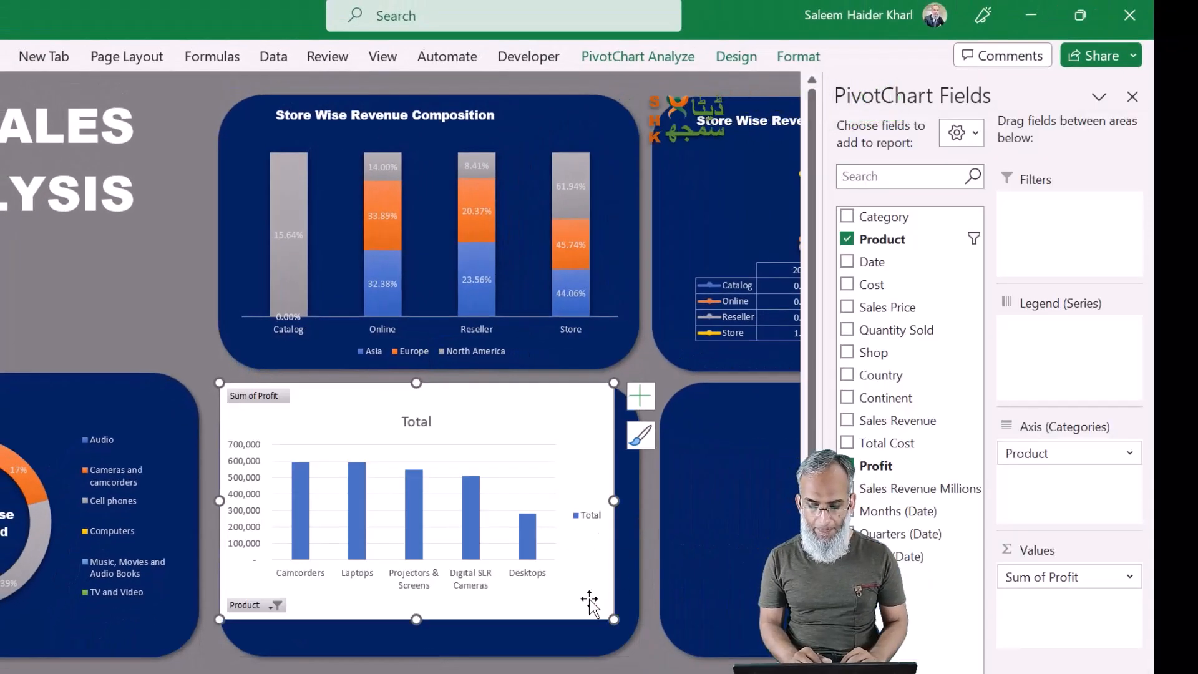
left_click_drag(527, 620, 545, 640)
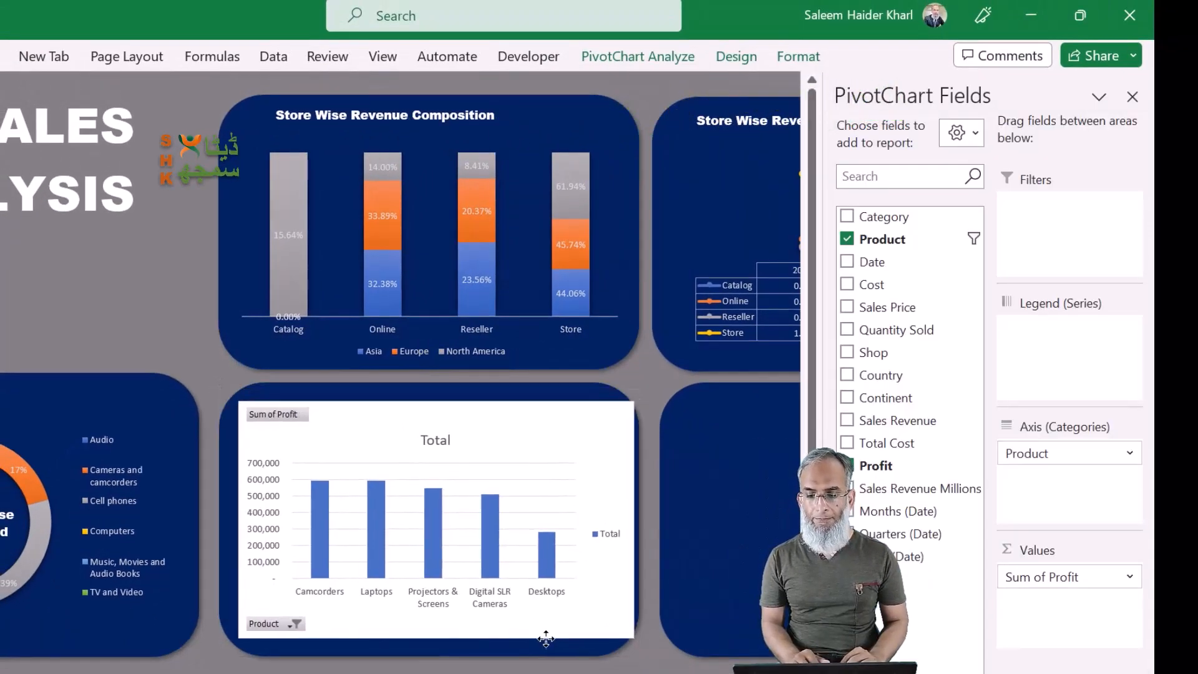
Hide all field buttons on the profit column chart
left_click(667, 57)
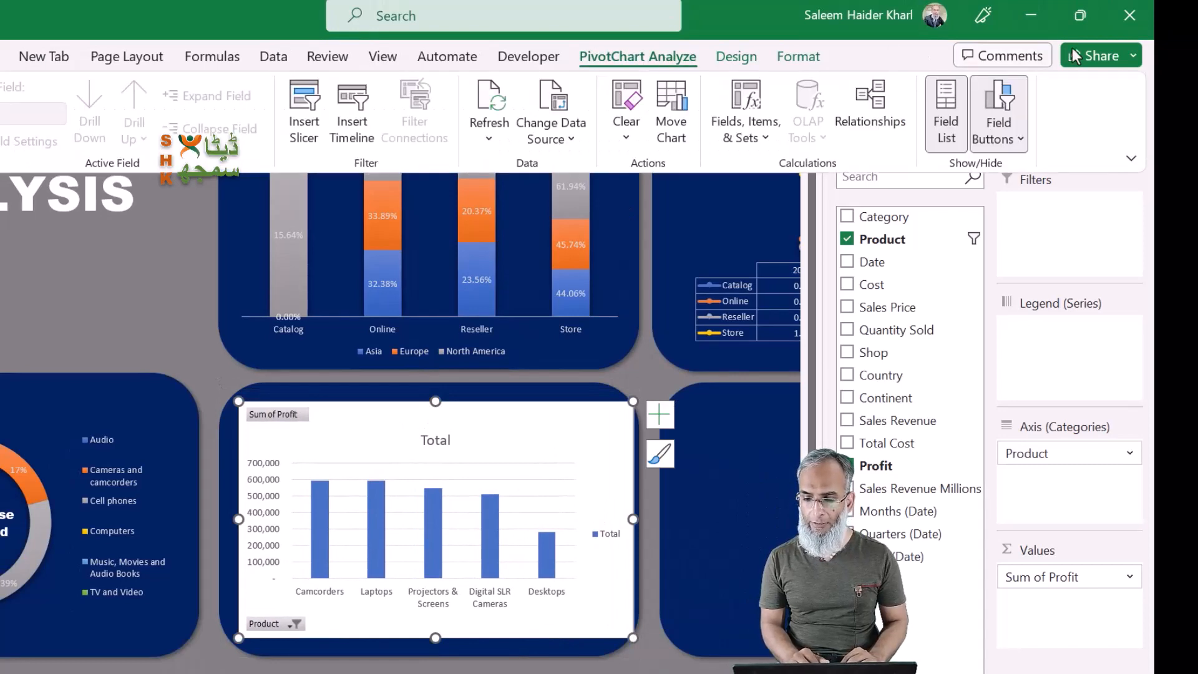
left_click(998, 102)
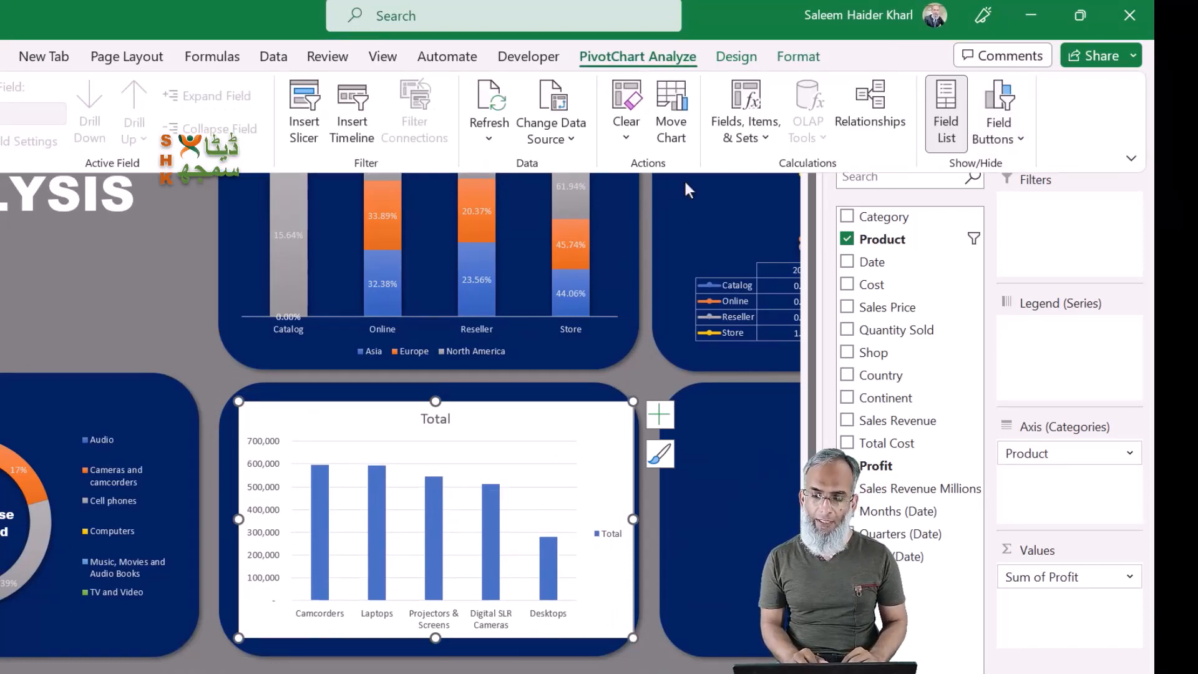
Fill the profit column chart's background with the panels' dark blue and delete its vertical axis
left_click(799, 60)
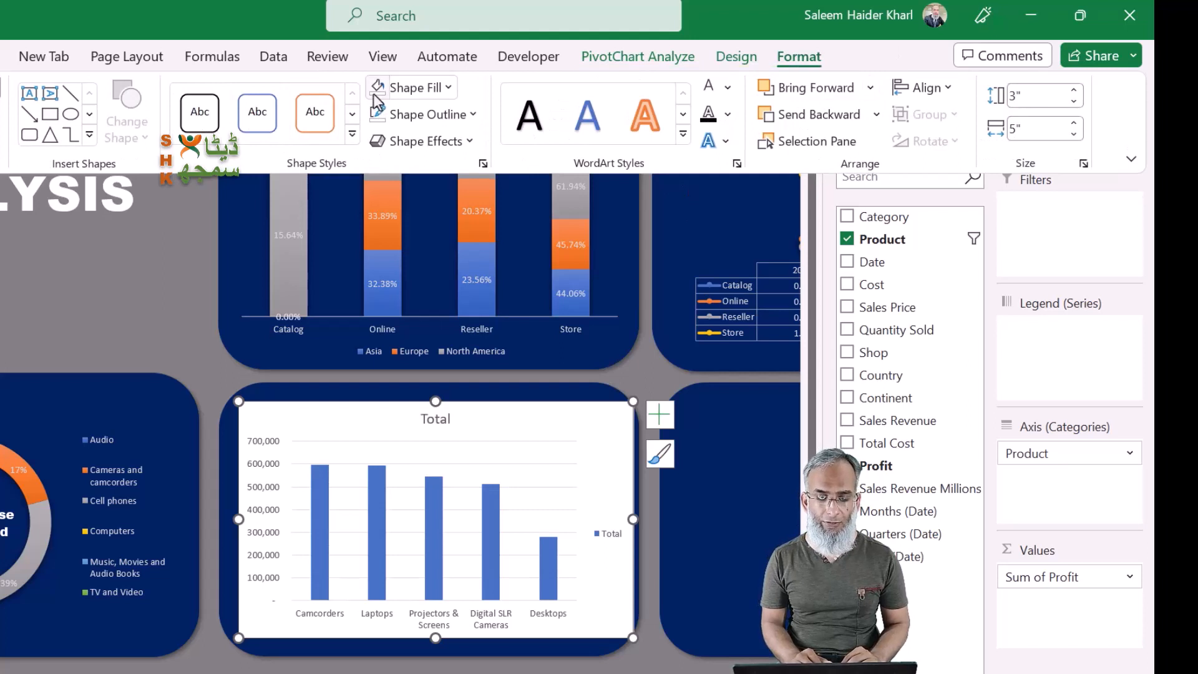
left_click(377, 90)
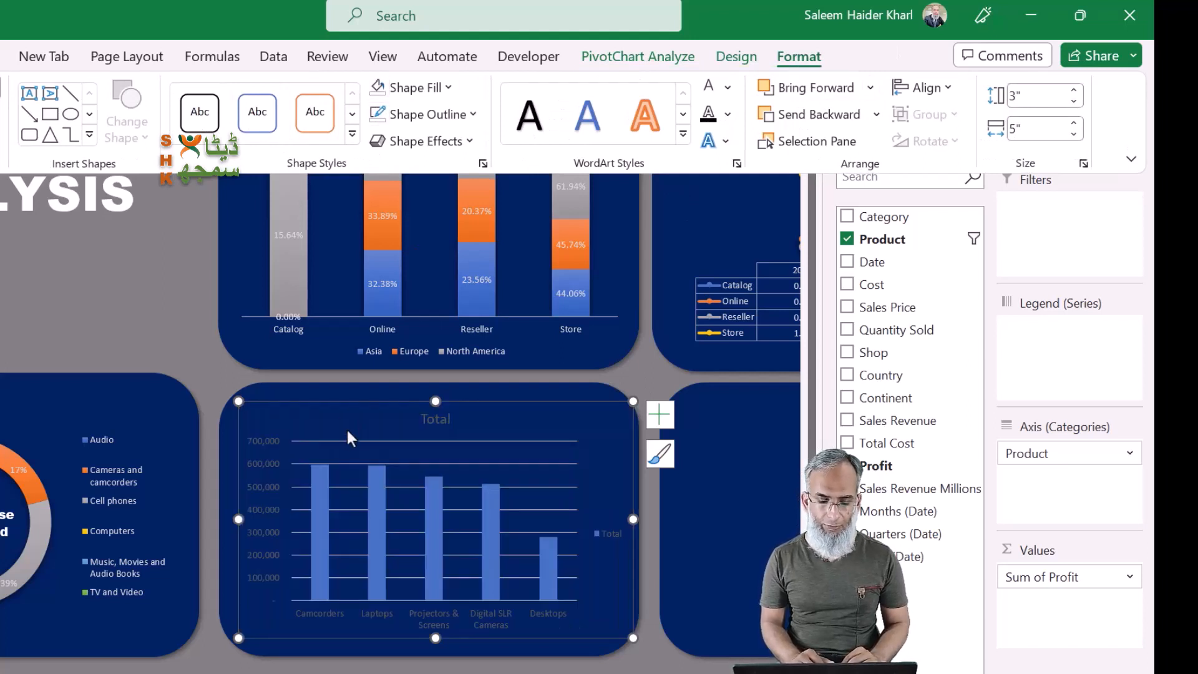
left_click(270, 494)
left_click(270, 494)
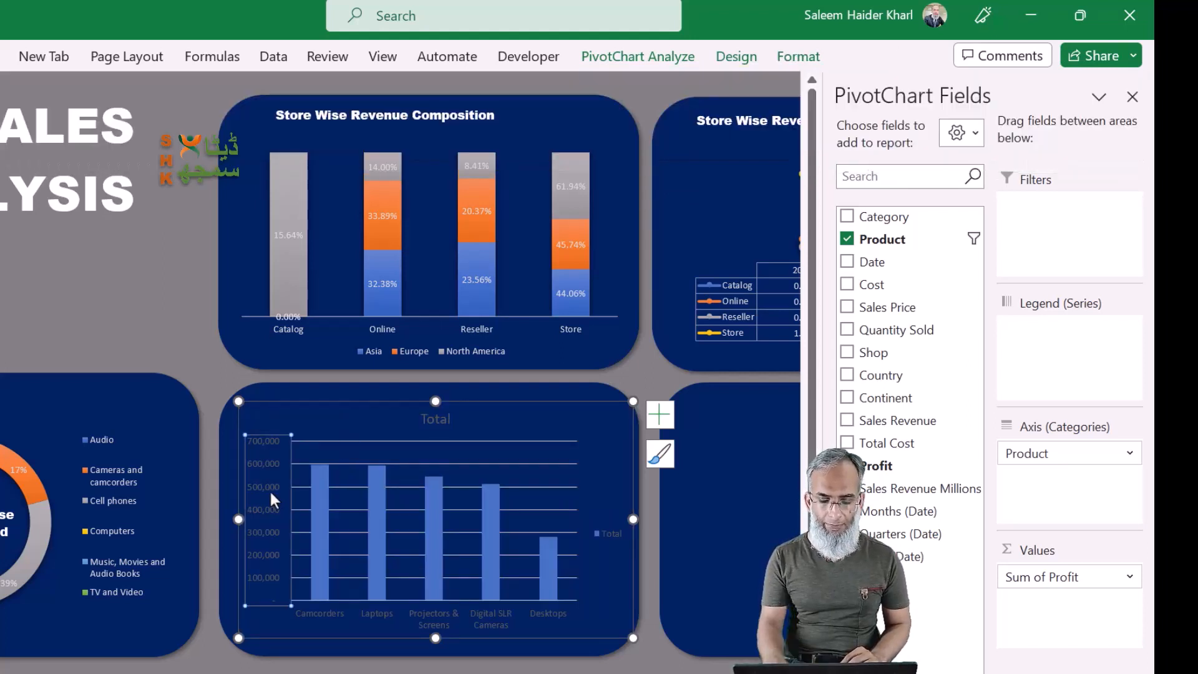
key("Delete")
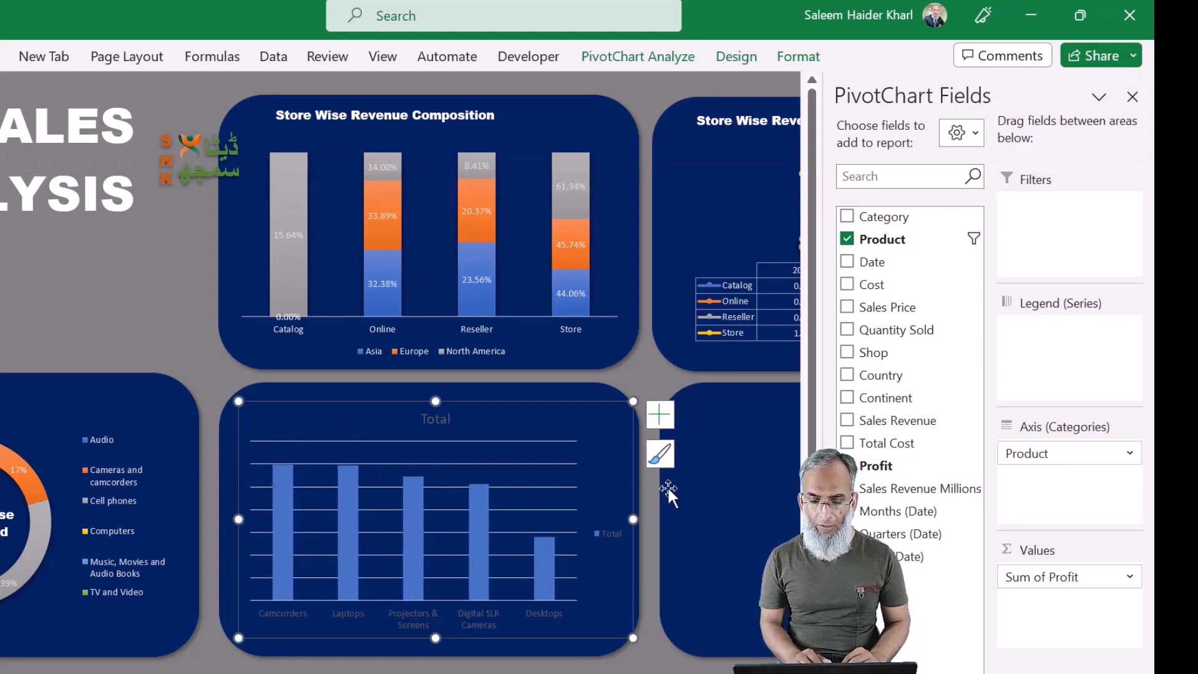
Apply the dark gradient chart style with white text to the profit chart and fill its background with the panels' dark blue
left_click(731, 60)
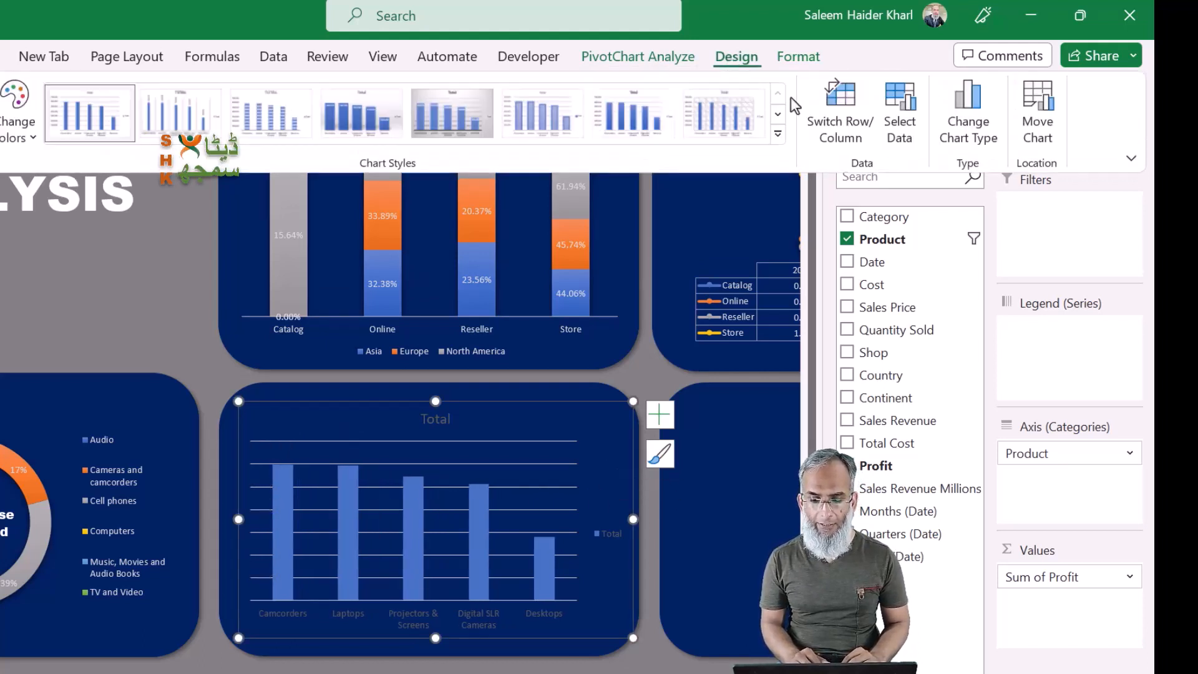
left_click(777, 115)
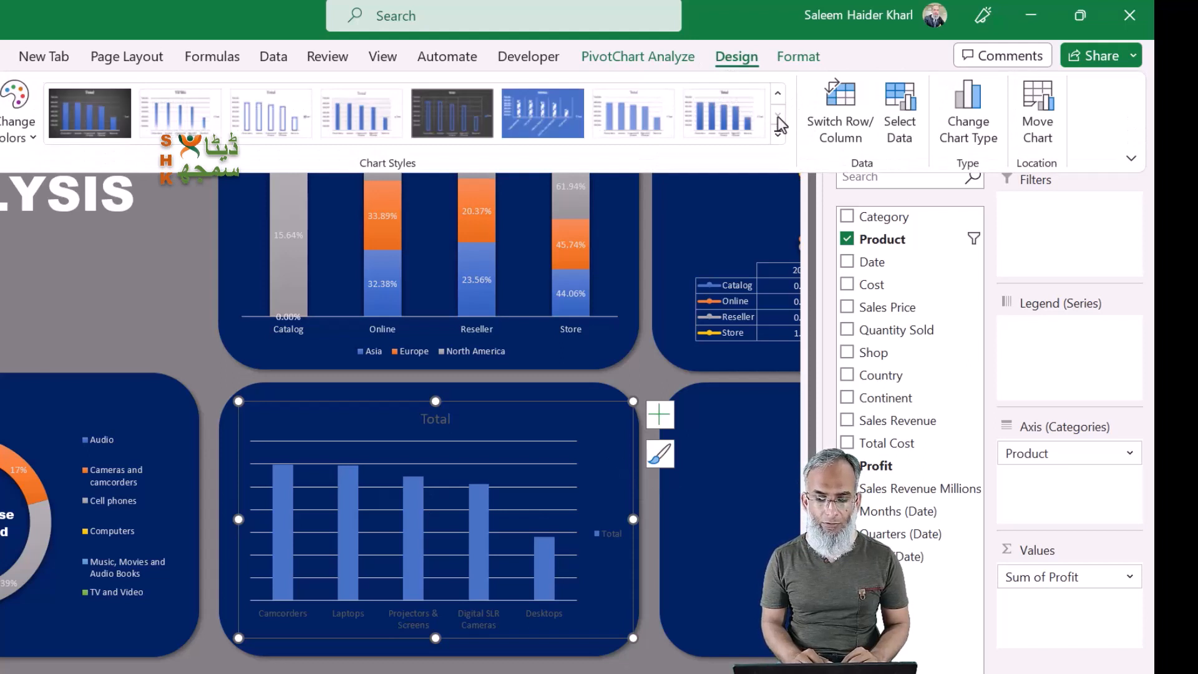
left_click(90, 131)
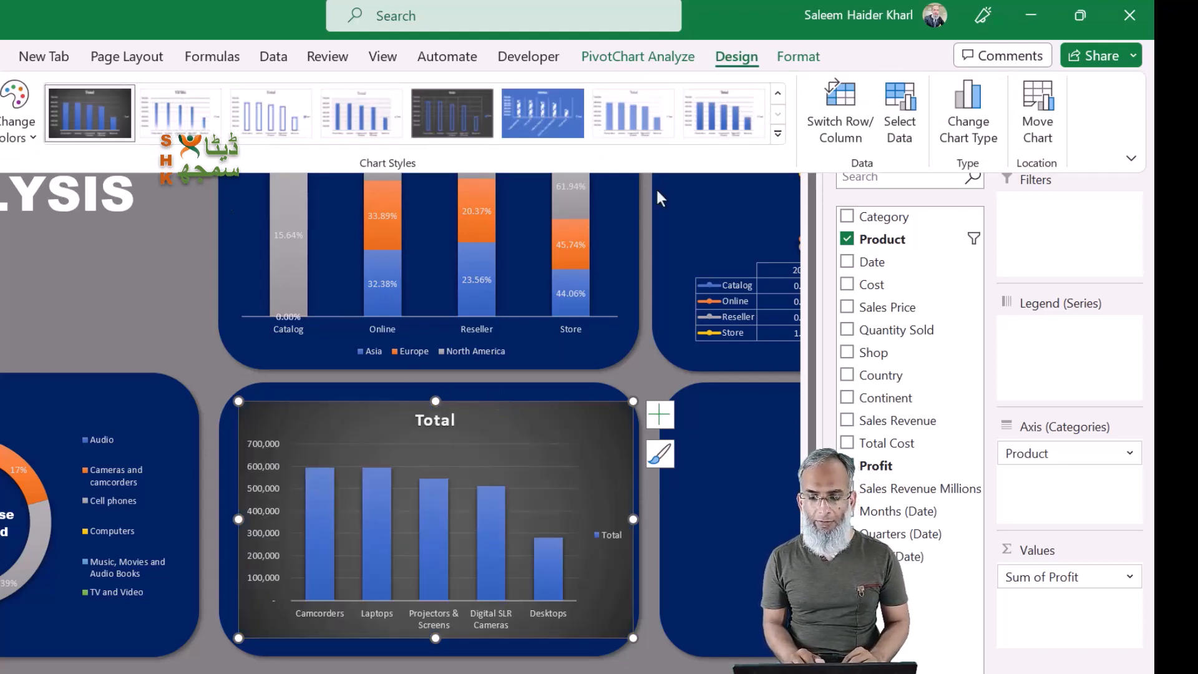
left_click(809, 57)
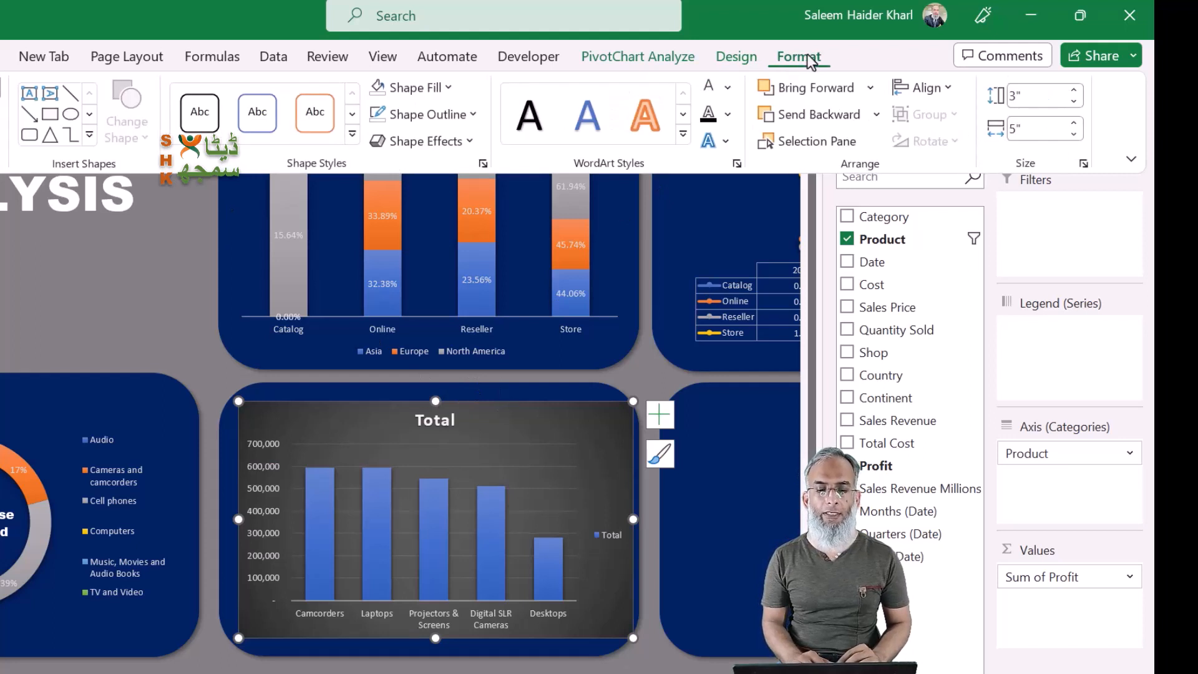
left_click(377, 88)
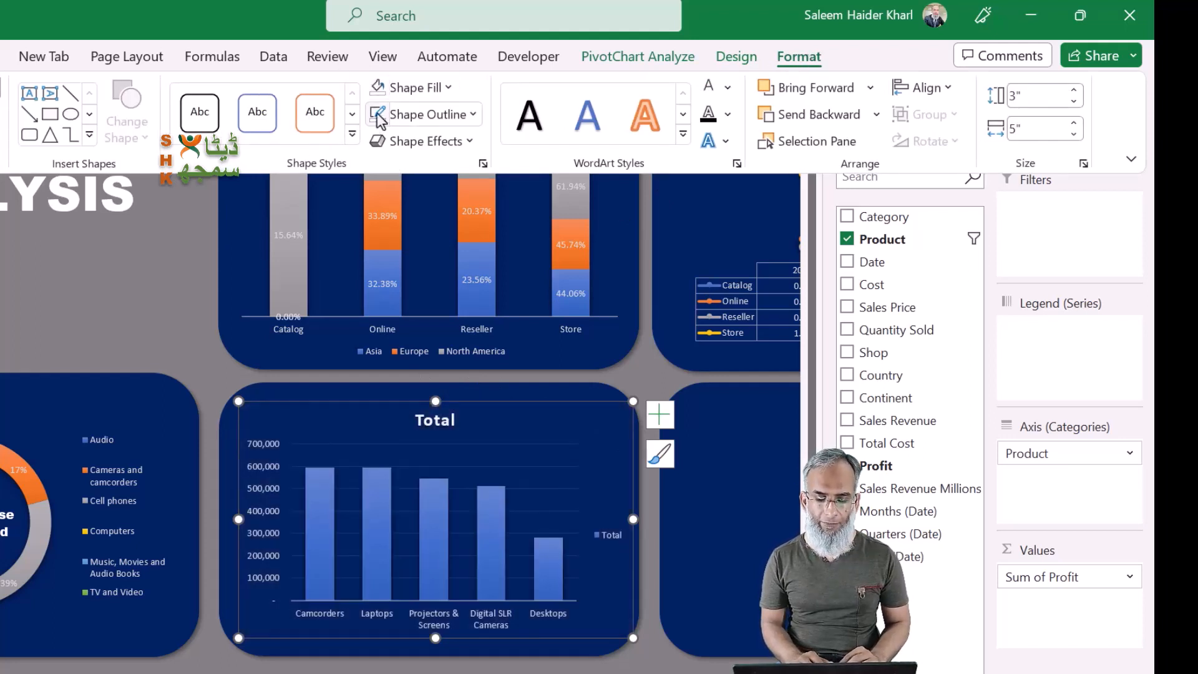
Remove the vertical axis, legend, gridlines and title from the profit chart, and lower its upper edge to make room for a heading
left_click(263, 463)
left_click(263, 464)
key("Delete")
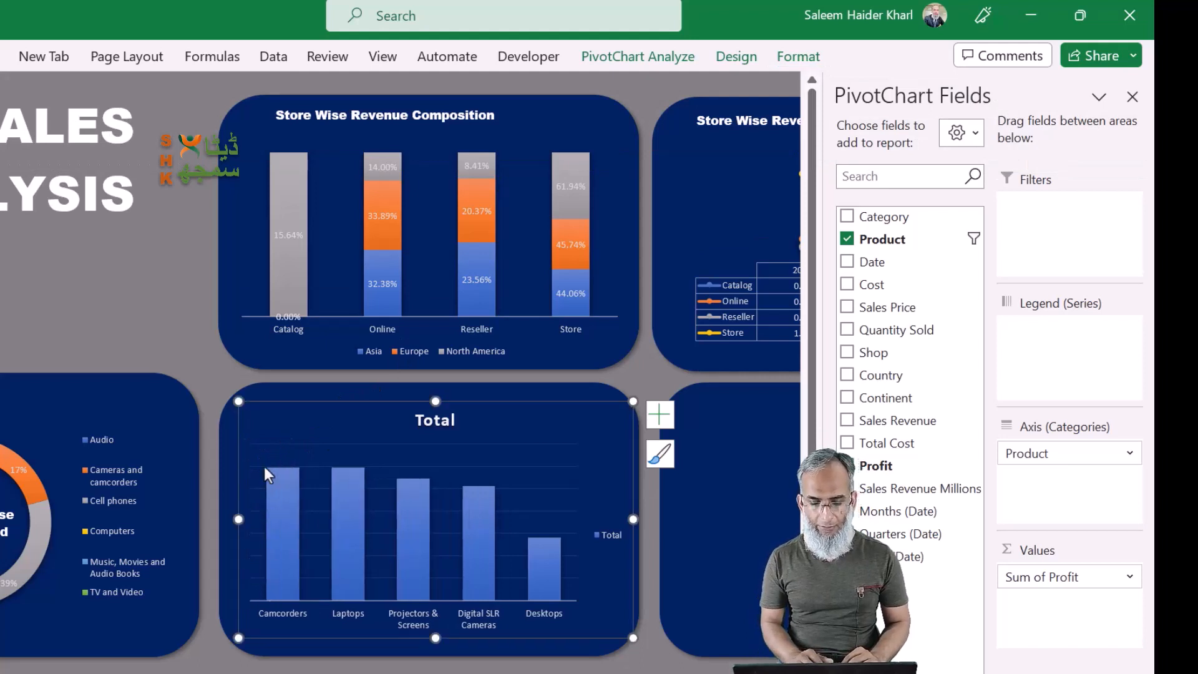
left_click(668, 425)
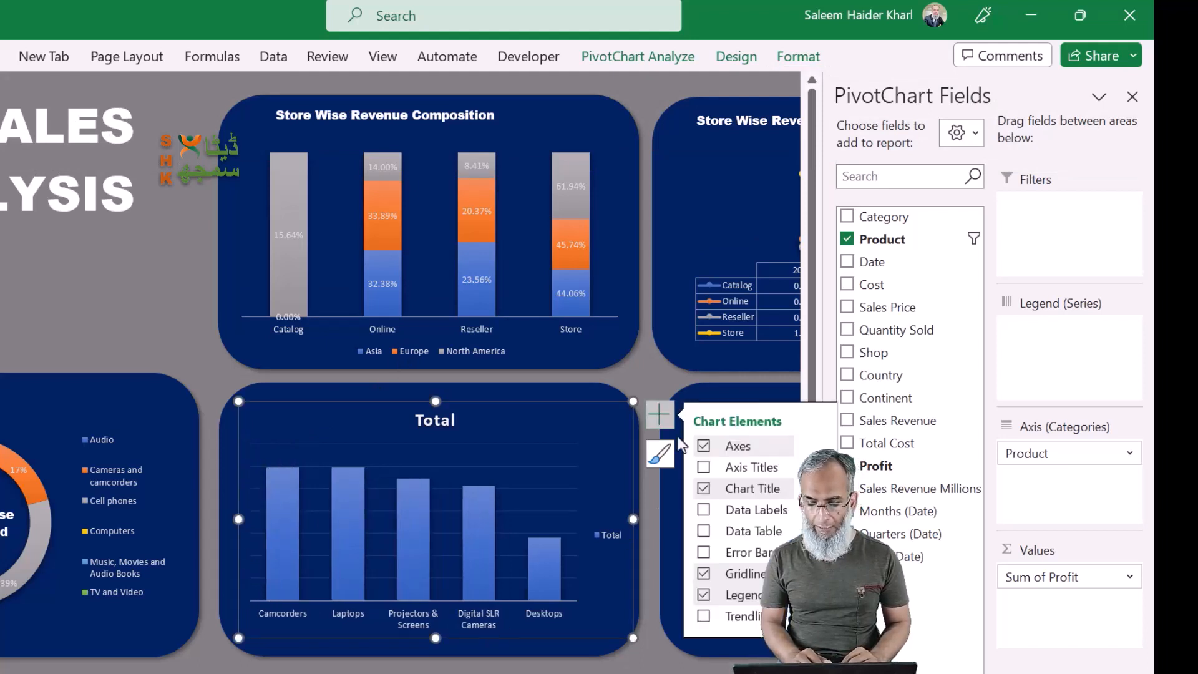
left_click(702, 594)
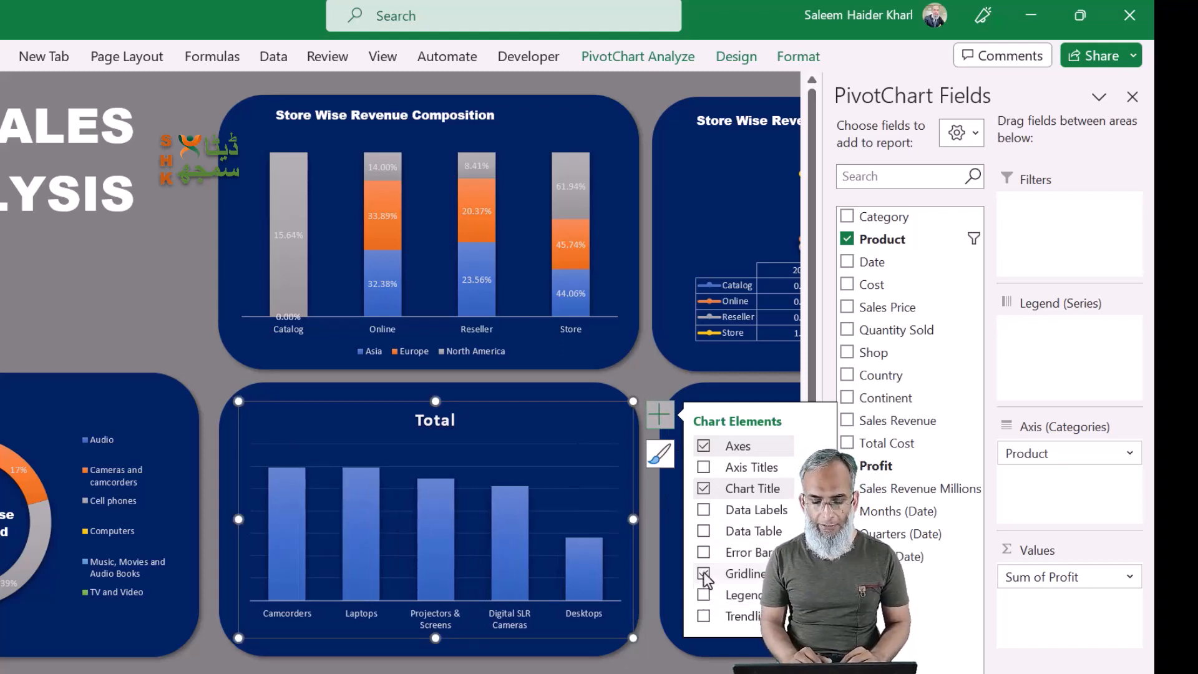
left_click(703, 571)
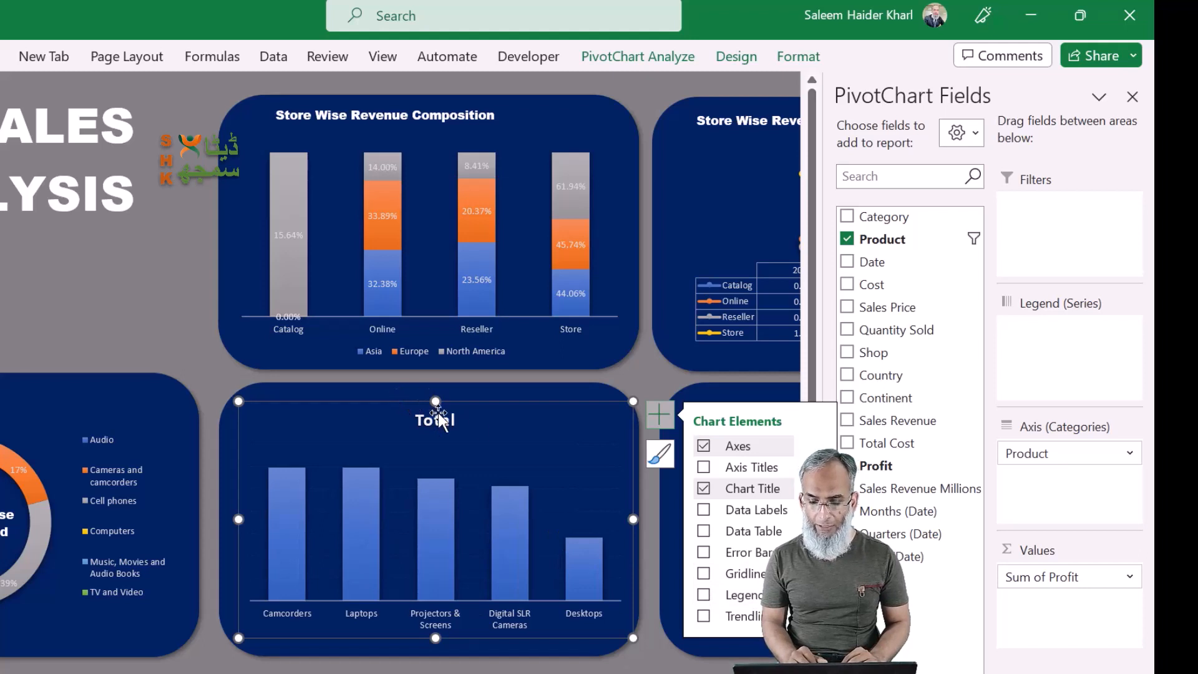
left_click(703, 487)
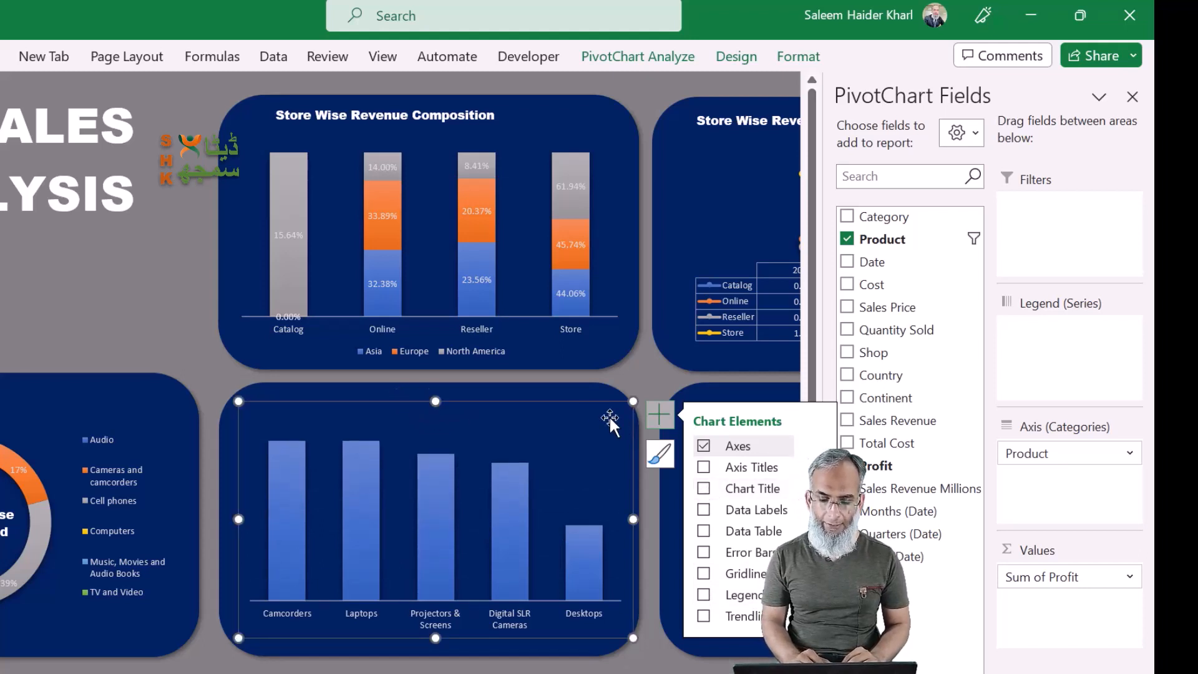
left_click_drag(435, 401, 436, 431)
Duplicate the Store Wise Revenue Composition heading and place the copy above the profit column chart
left_click(368, 119)
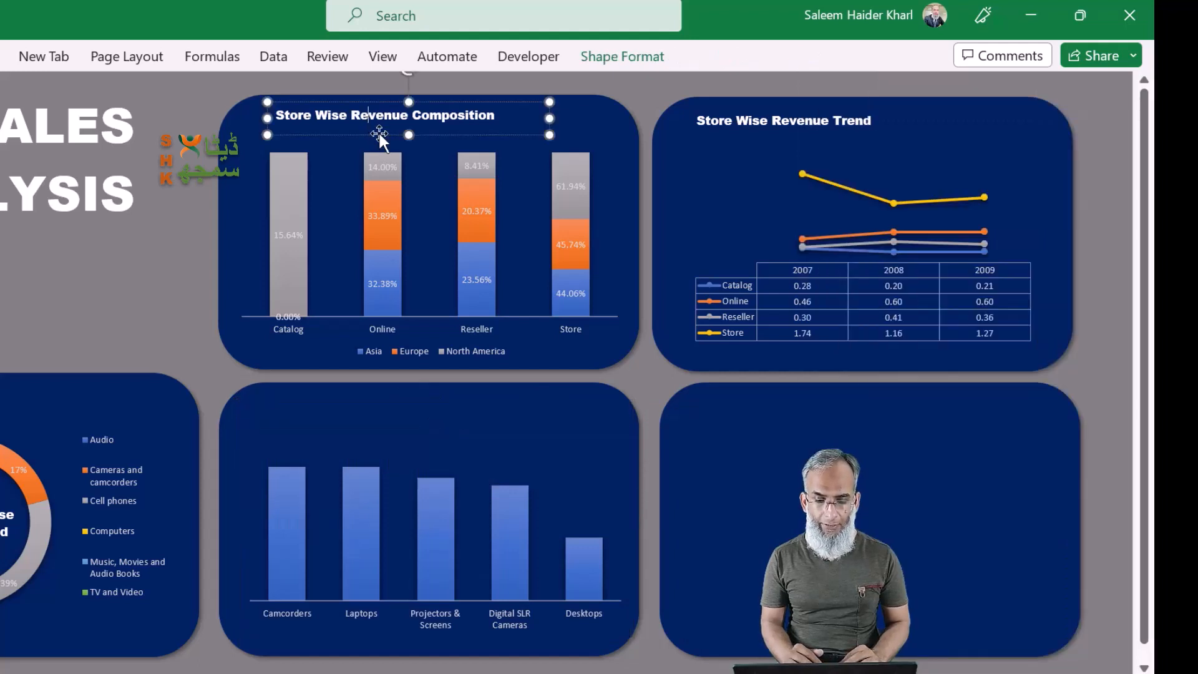
key("ctrl+d")
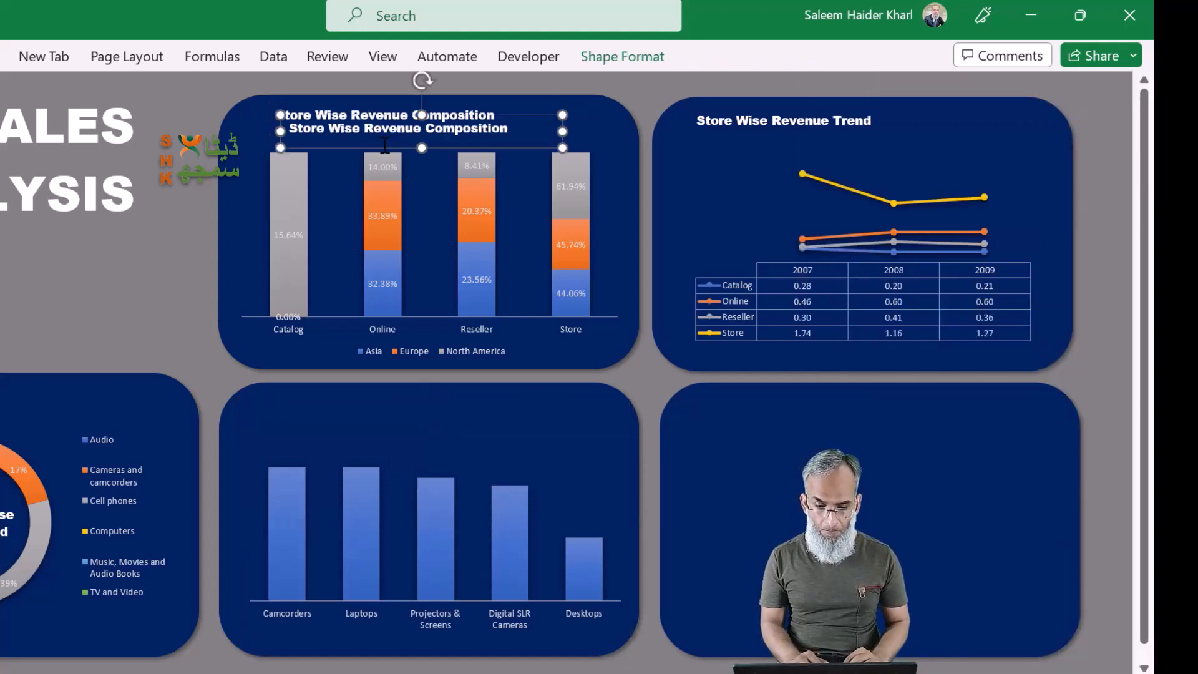
left_click_drag(381, 148, 356, 435)
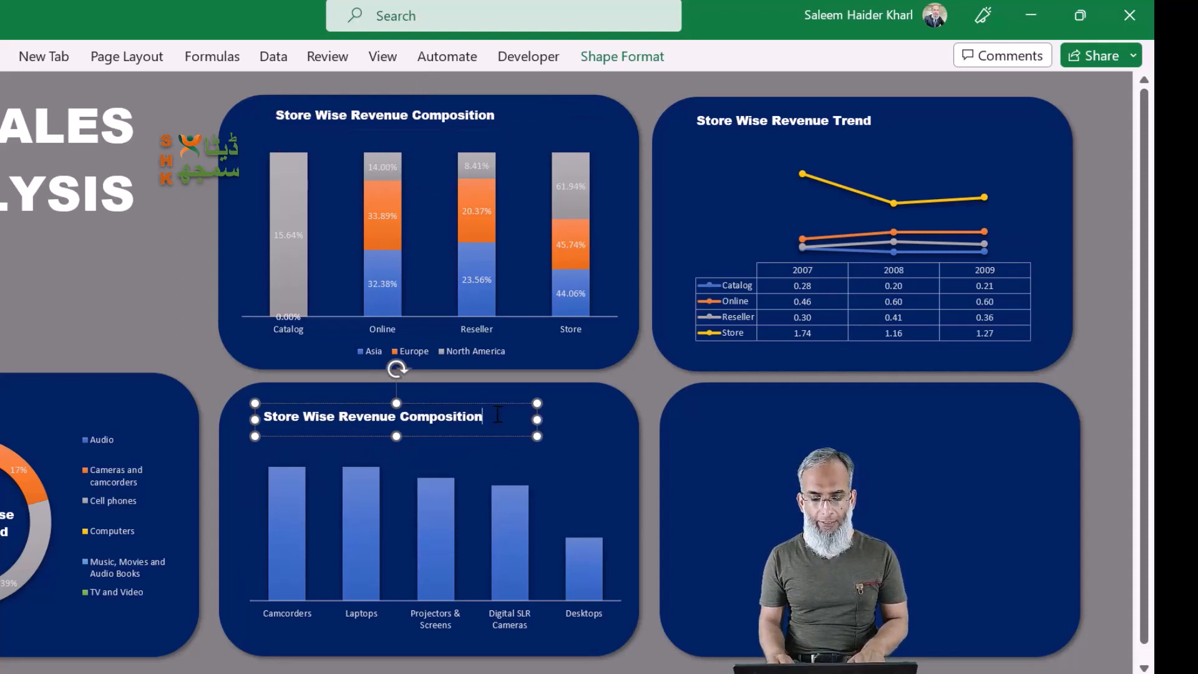
Replace the text of the heading above the profit chart with "Top Five Products"
key("ctrl+shift+Left")
key("ctrl+shift+Left")
key("ctrl+shift+Left")
key("ctrl+shift+Left")
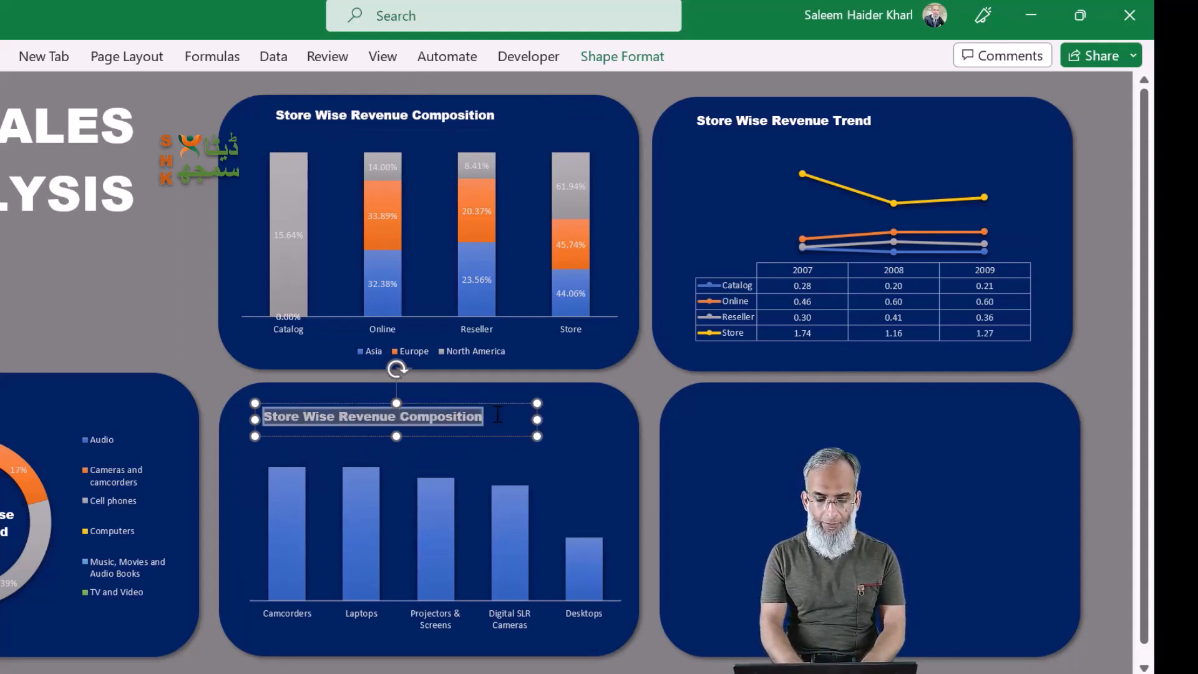
type("Top Five")
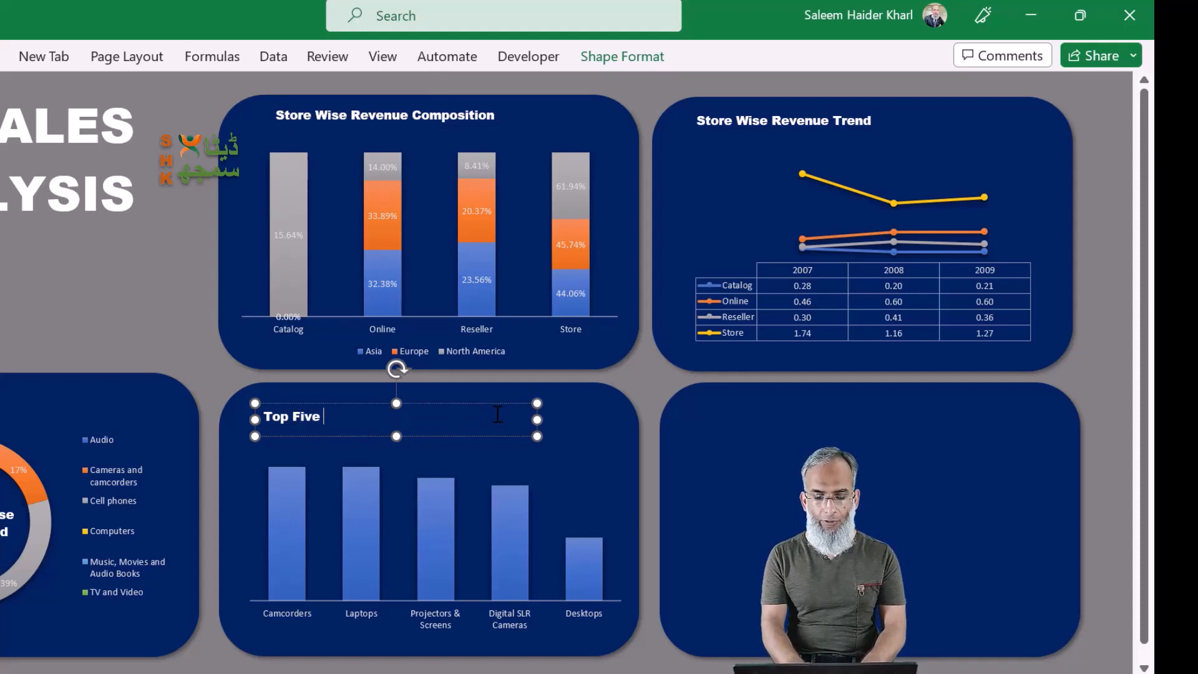
type(" Products")
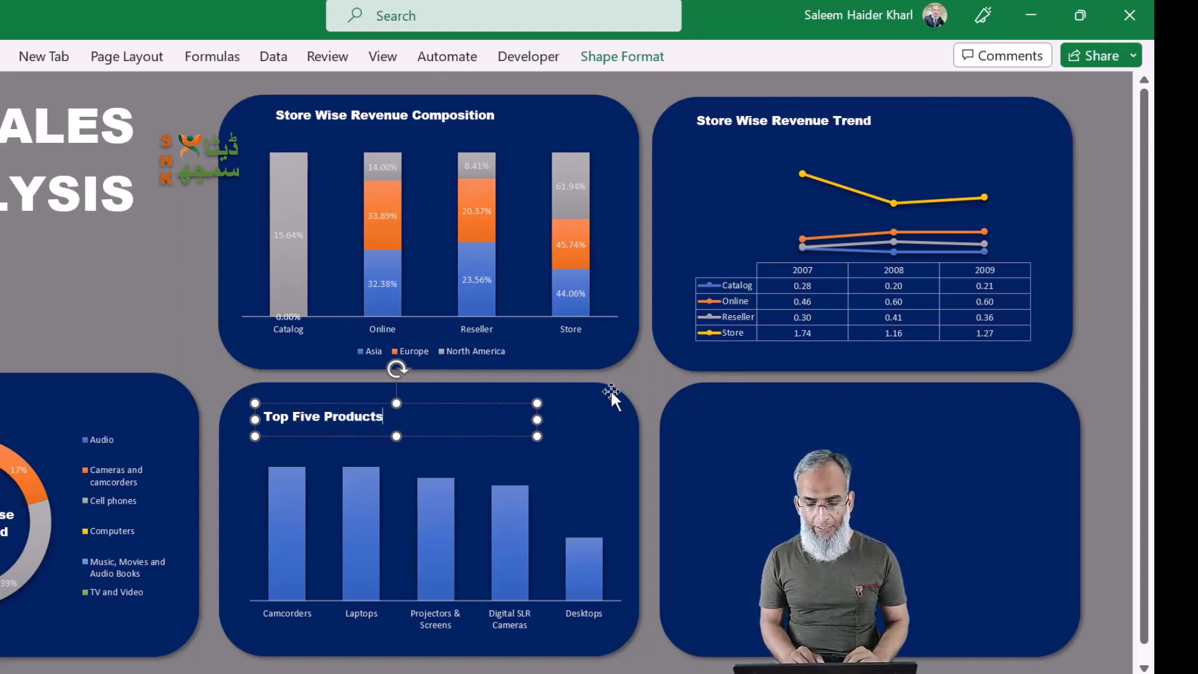
left_click(625, 382)
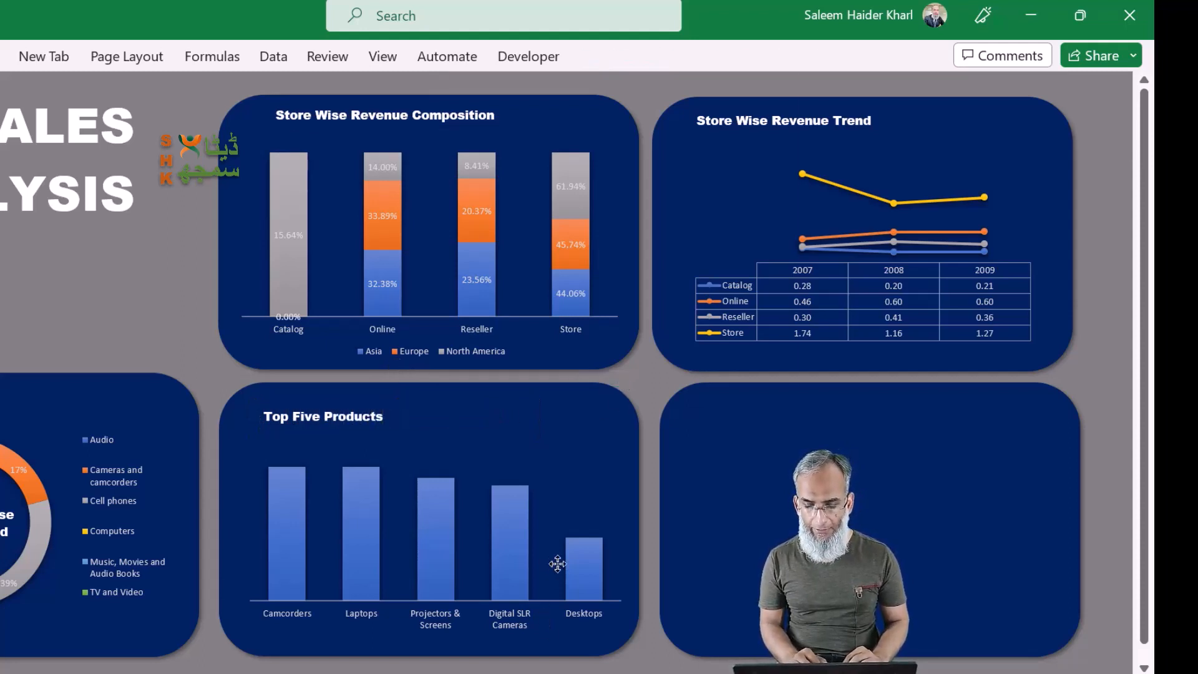
Add data labels to the columns of the Top Five Products chart
left_click(557, 564)
left_click(661, 450)
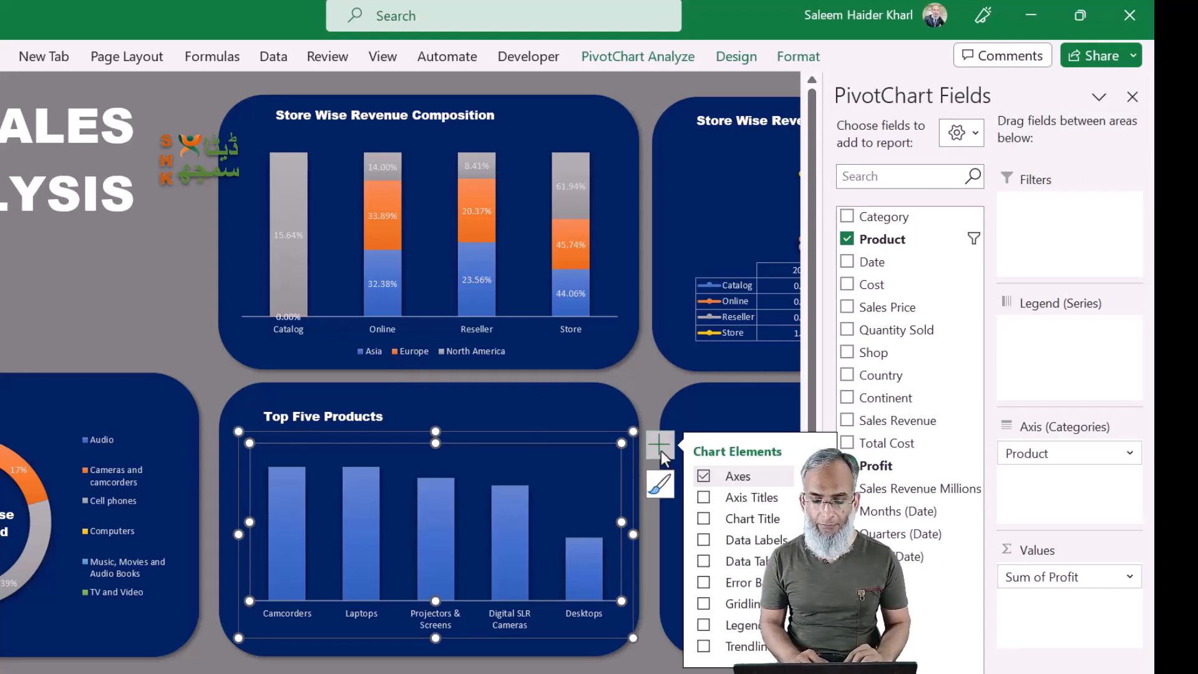
left_click(703, 539)
left_click(636, 381)
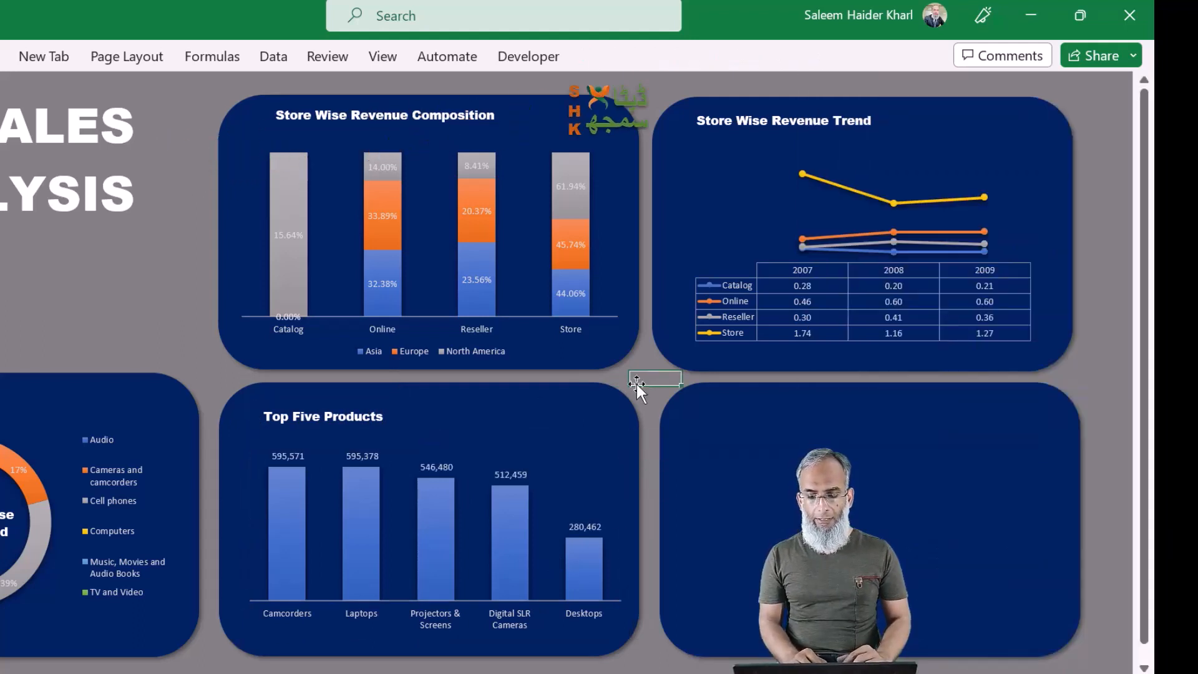
Review the row, column and values settings planned for Quarterly Trends per continet in the chart planning table
key("ctrl+Page_Up")
key("ctrl+Page_Up")
key("ctrl+Page_Up")
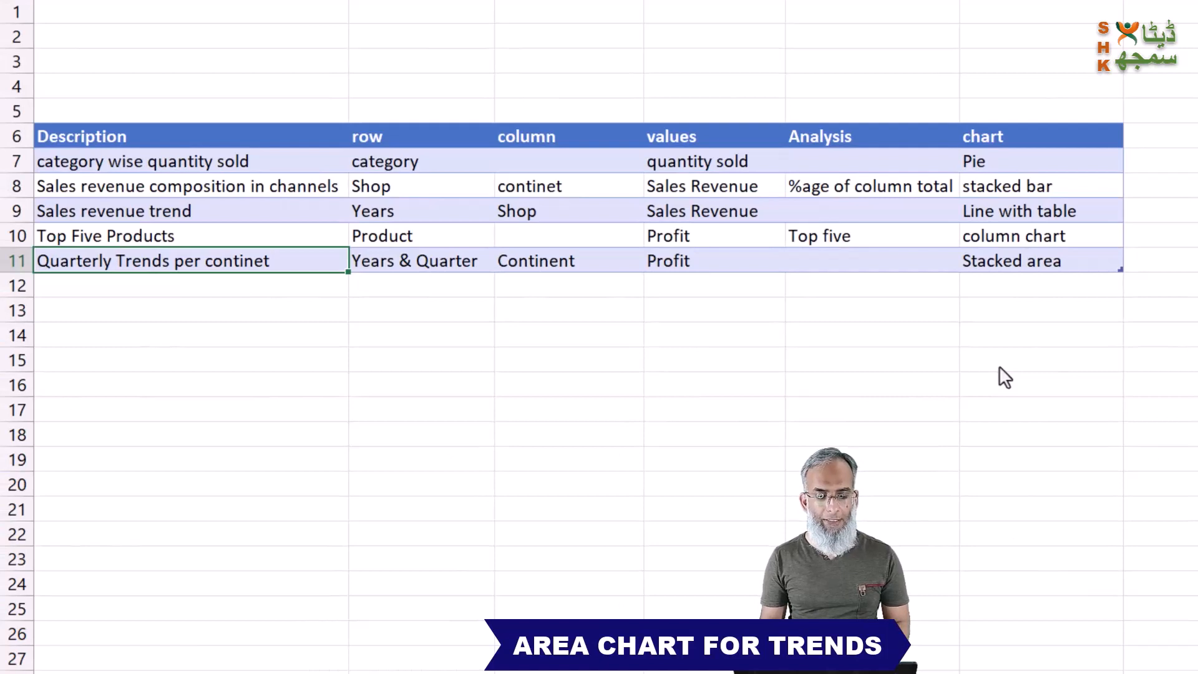
key("Right")
key("Right")
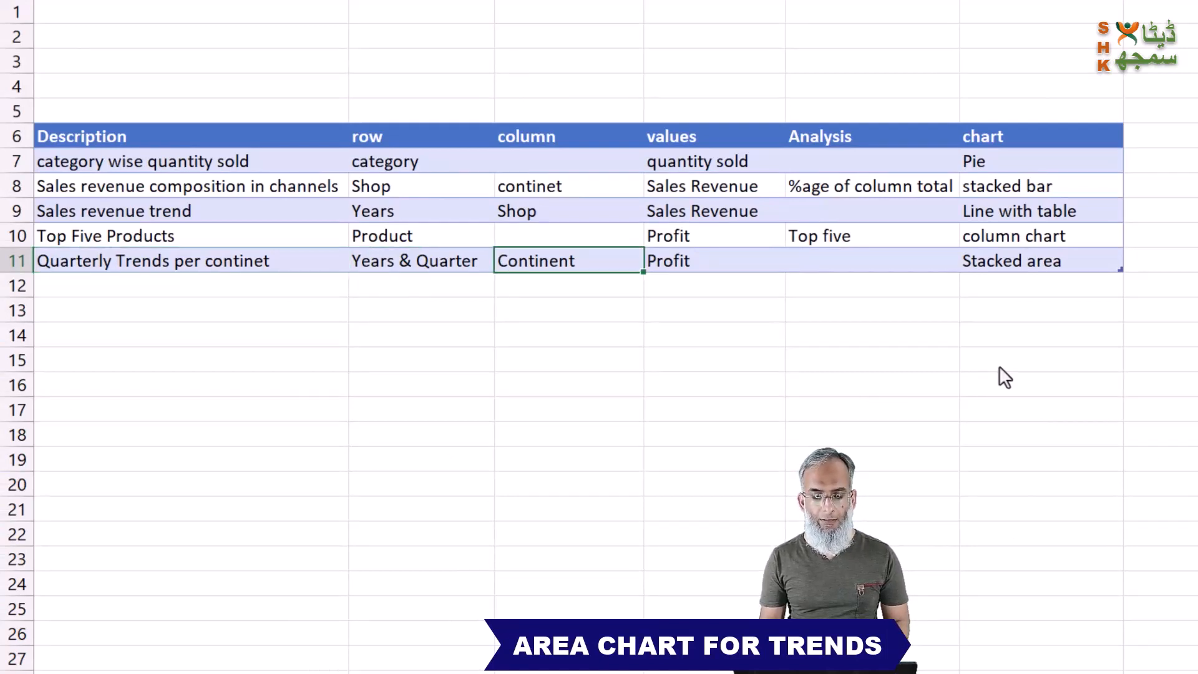
key("Right")
Copy the whole top-five product PivotTable and paste it on the same sheet starting at cell AF3
key("ctrl+Page_Down")
key("ctrl+Page_Down")
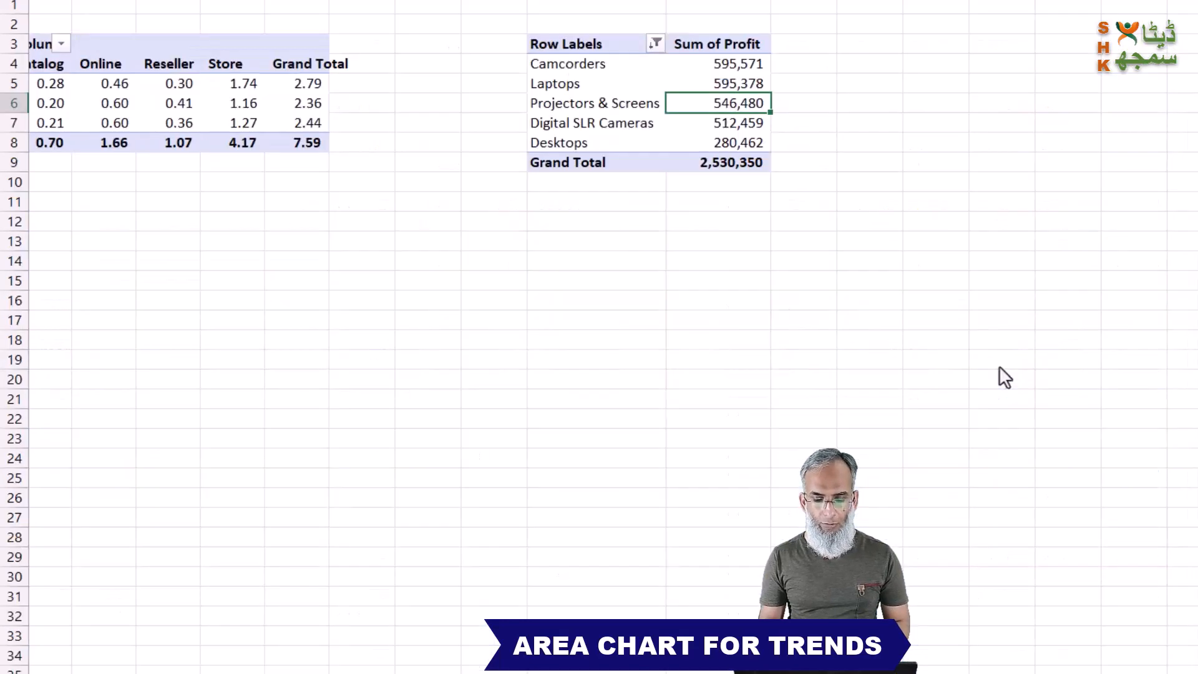
key("Left")
key("Up")
key("Up")
key("Up")
key("shift+Right")
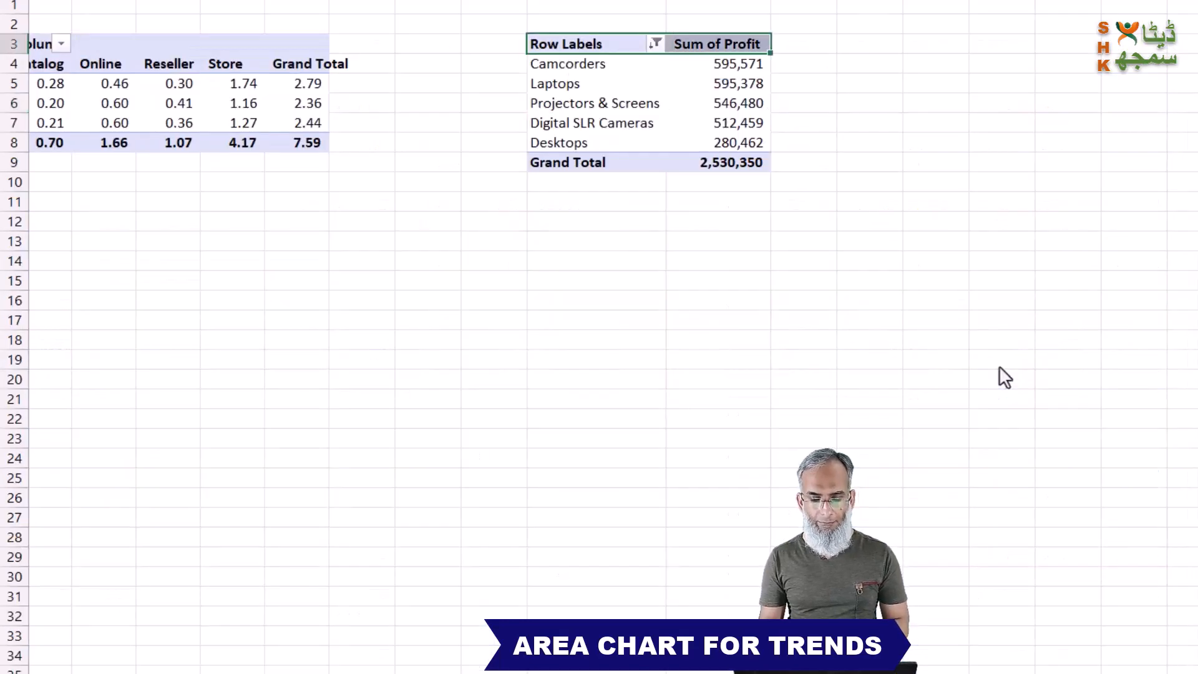
key("ctrl+shift+Down")
key("ctrl+c")
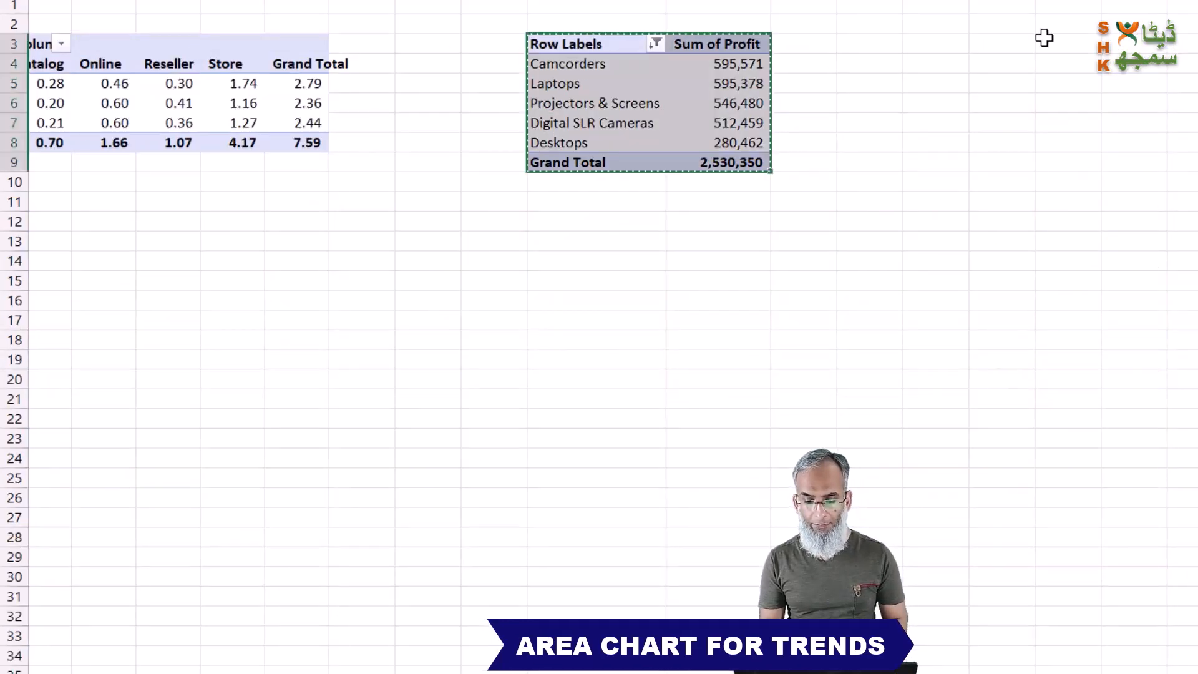
left_click(984, 44)
key("ctrl+v")
scroll(984, 44, "right", 4)
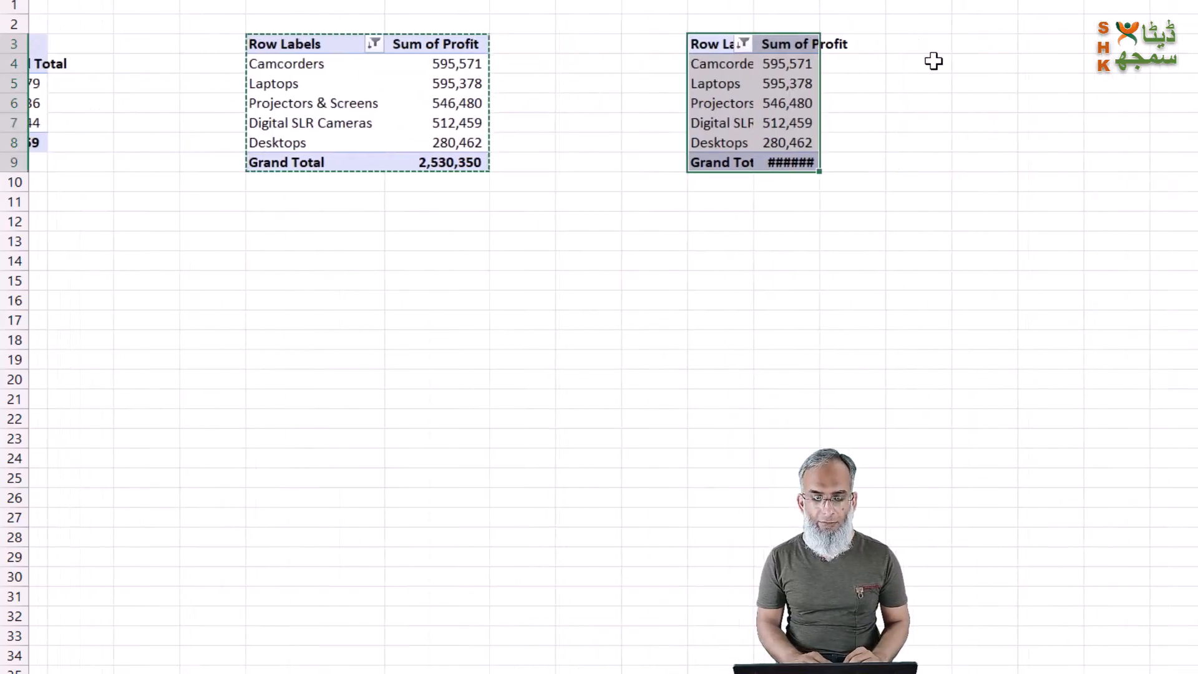
Clear the Product filter from the pasted PivotTable and remove the Product field from its rows
left_click(743, 47)
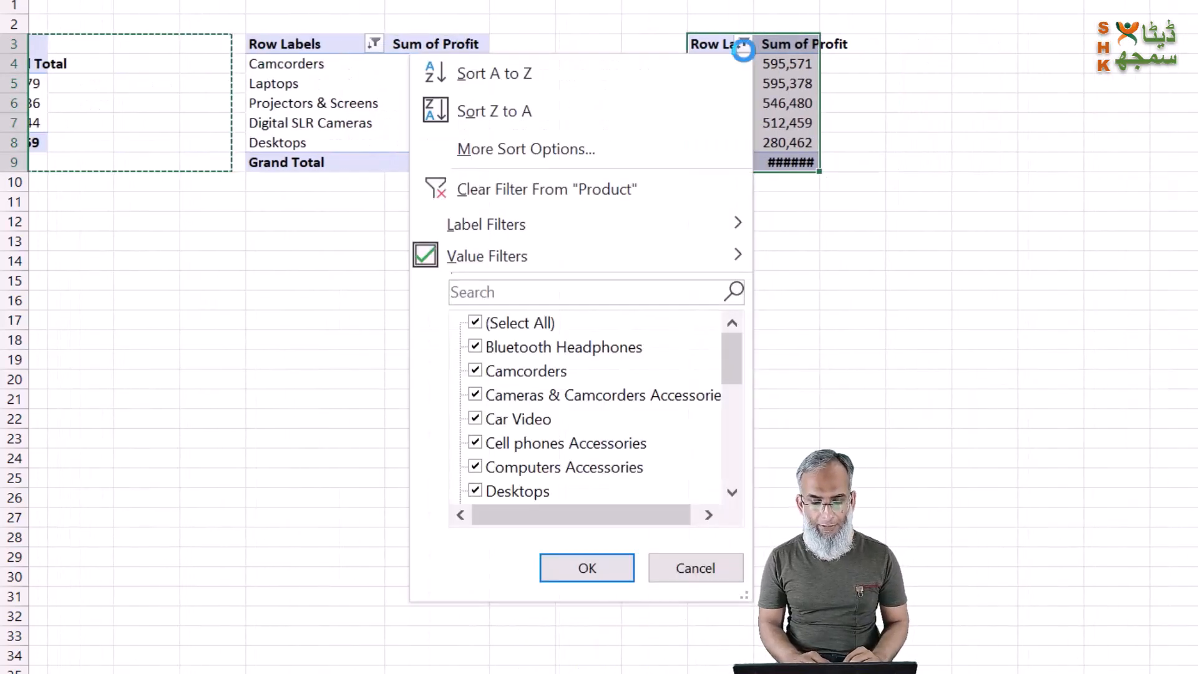
left_click(527, 193)
left_click(558, 209)
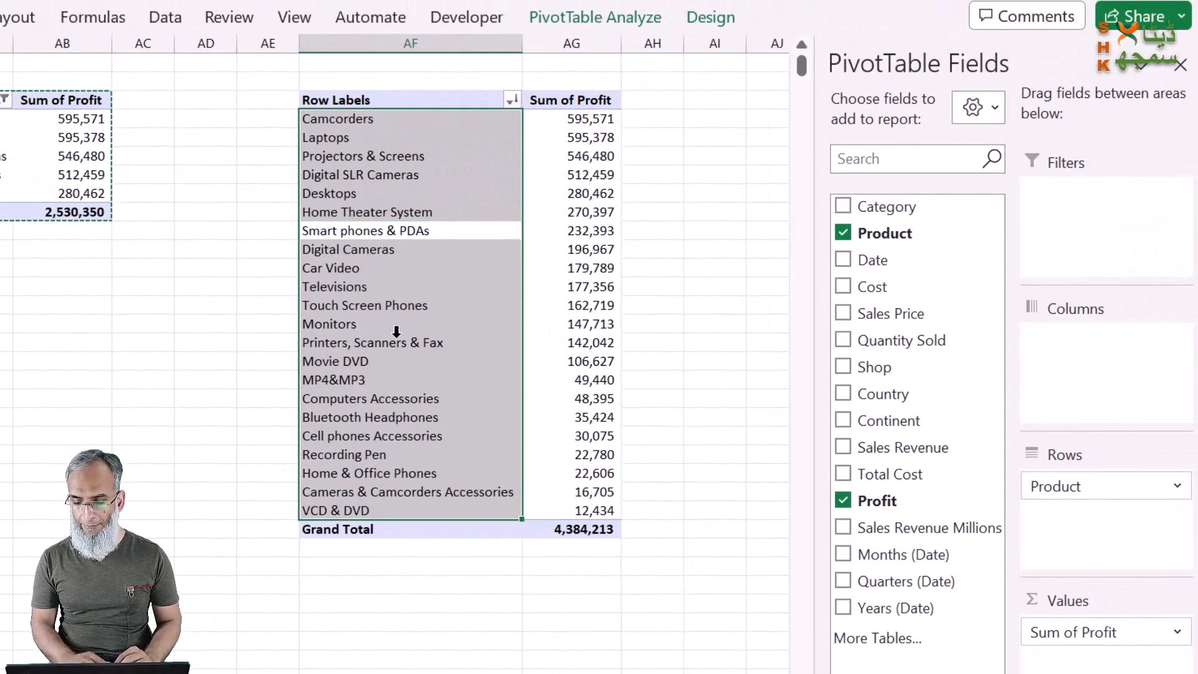
left_click(502, 323)
left_click(502, 268)
left_click(680, 351)
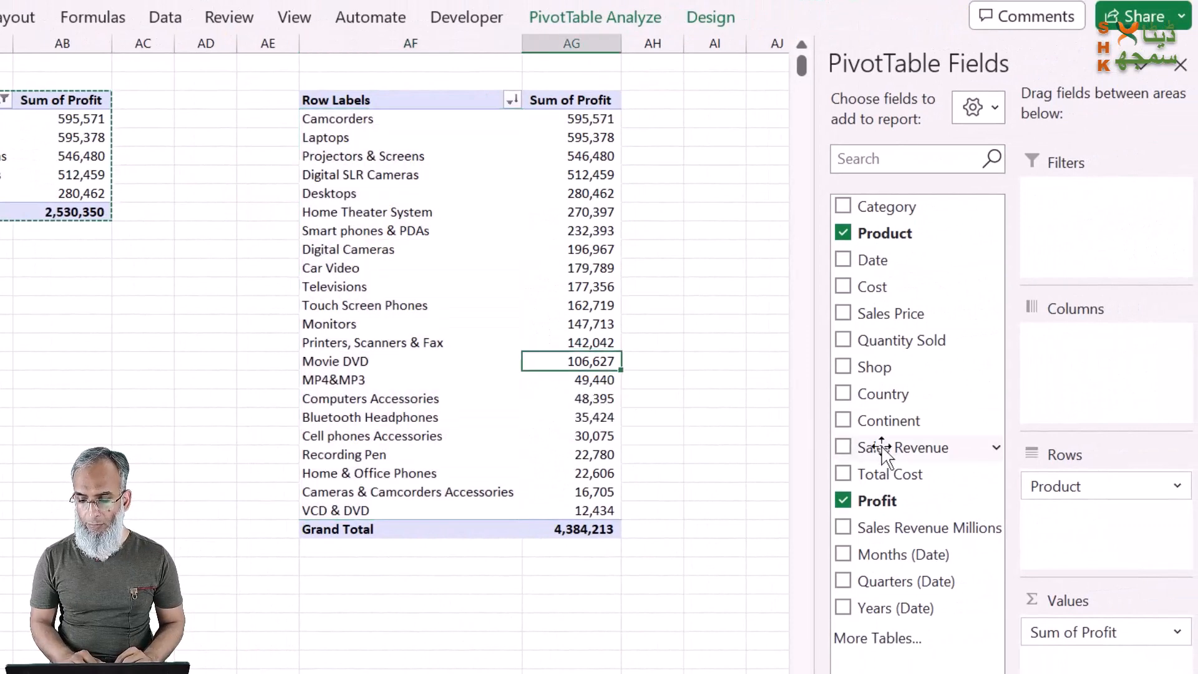
left_click(842, 232)
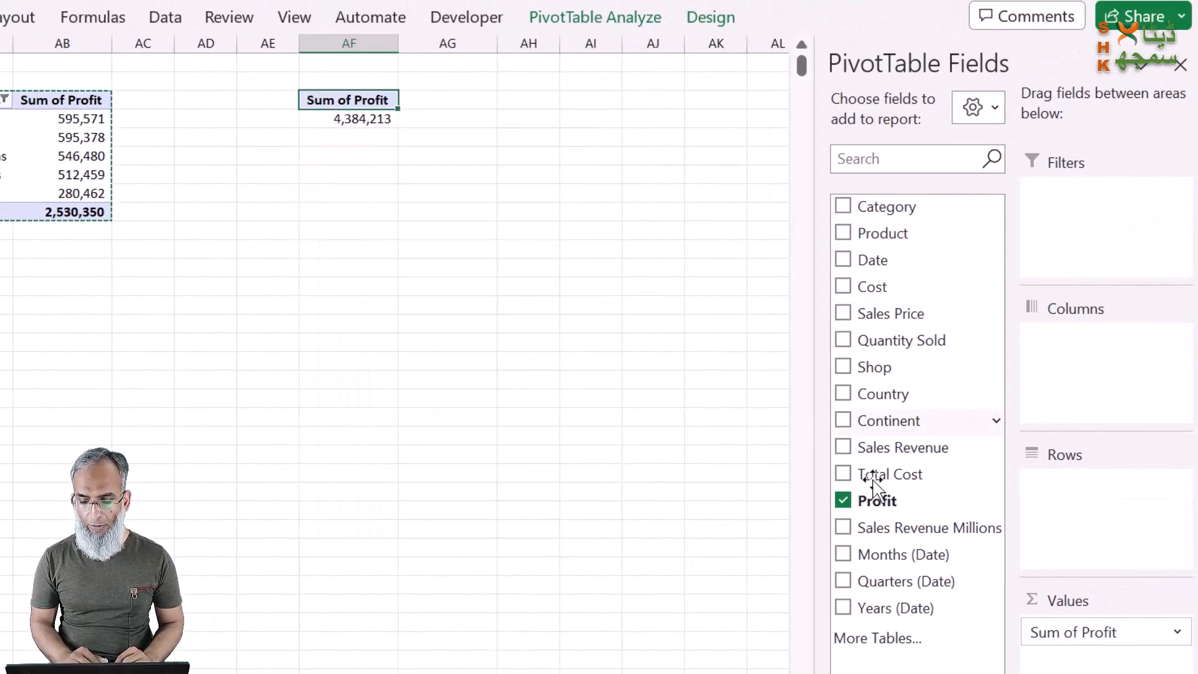
Add Continent to the new PivotTable's columns, and Years (Date) and Quarters (Date) to its rows
left_click(842, 420)
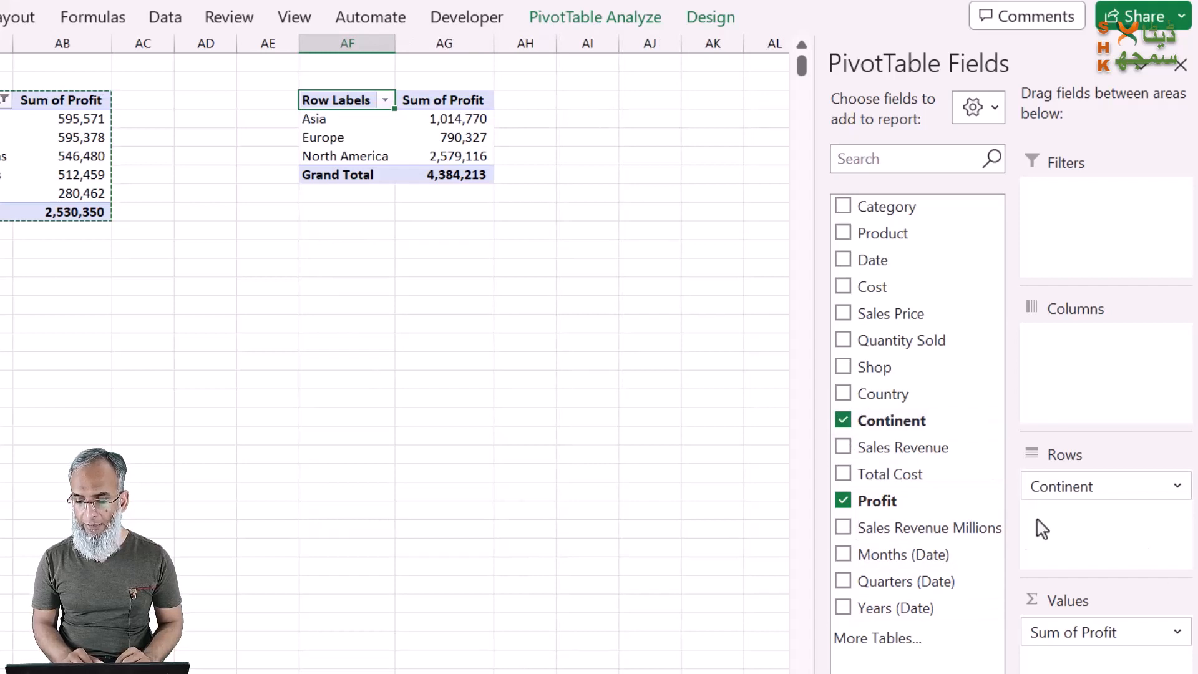
left_click_drag(1054, 486, 1120, 418)
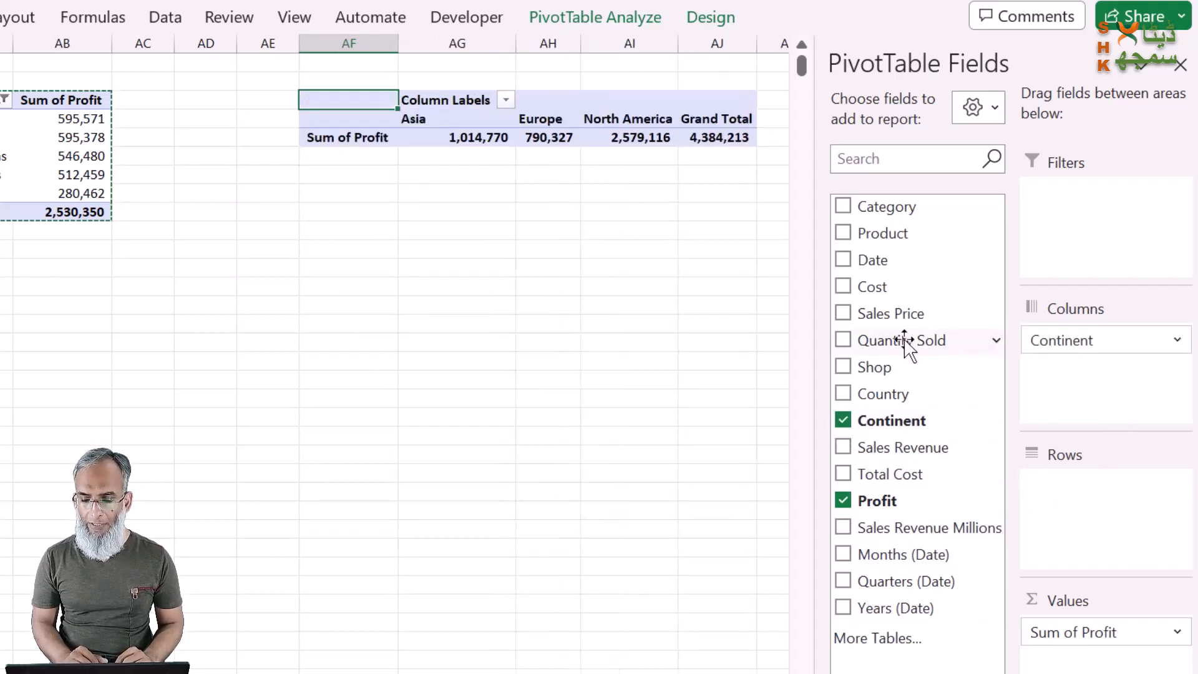
left_click(842, 608)
left_click(843, 582)
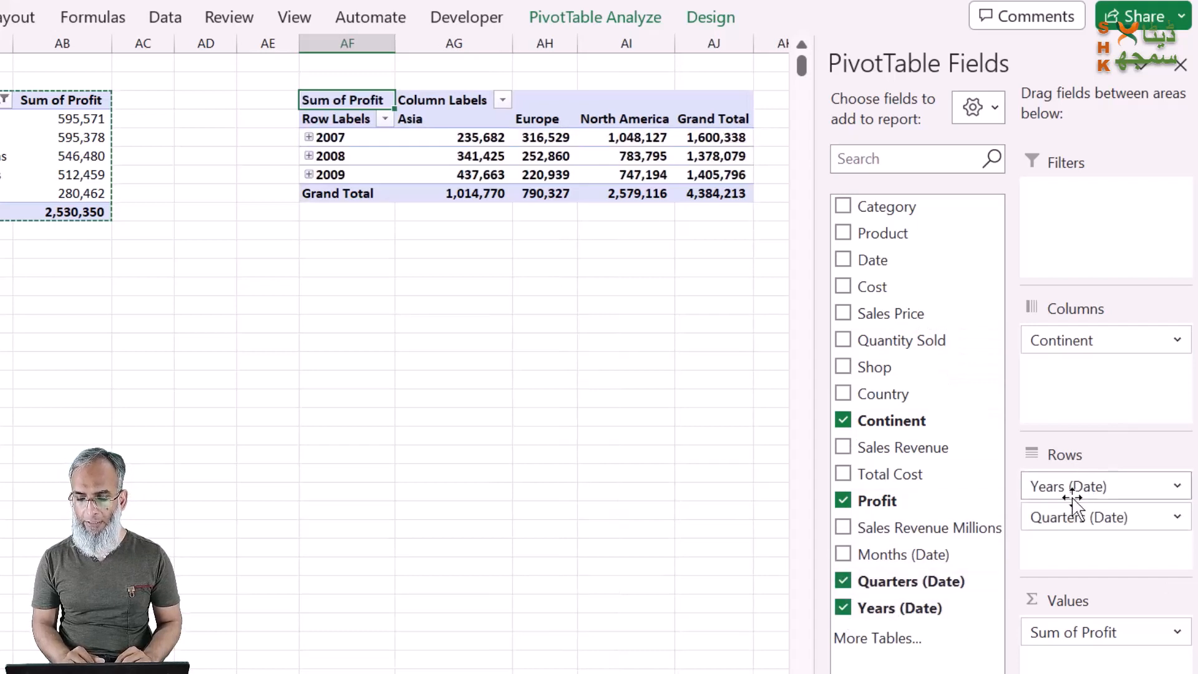
Expand the entire Years (Date) field in the PivotTable so every year shows its quarters
right_click(312, 149)
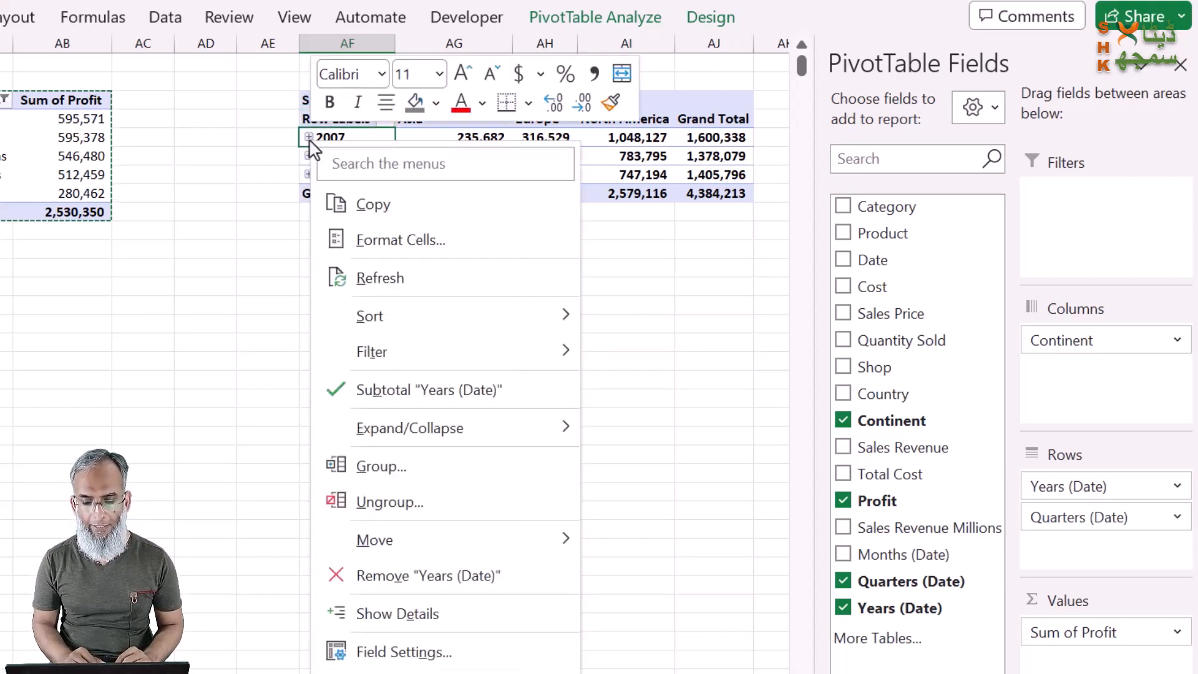
mouse_move(470, 431)
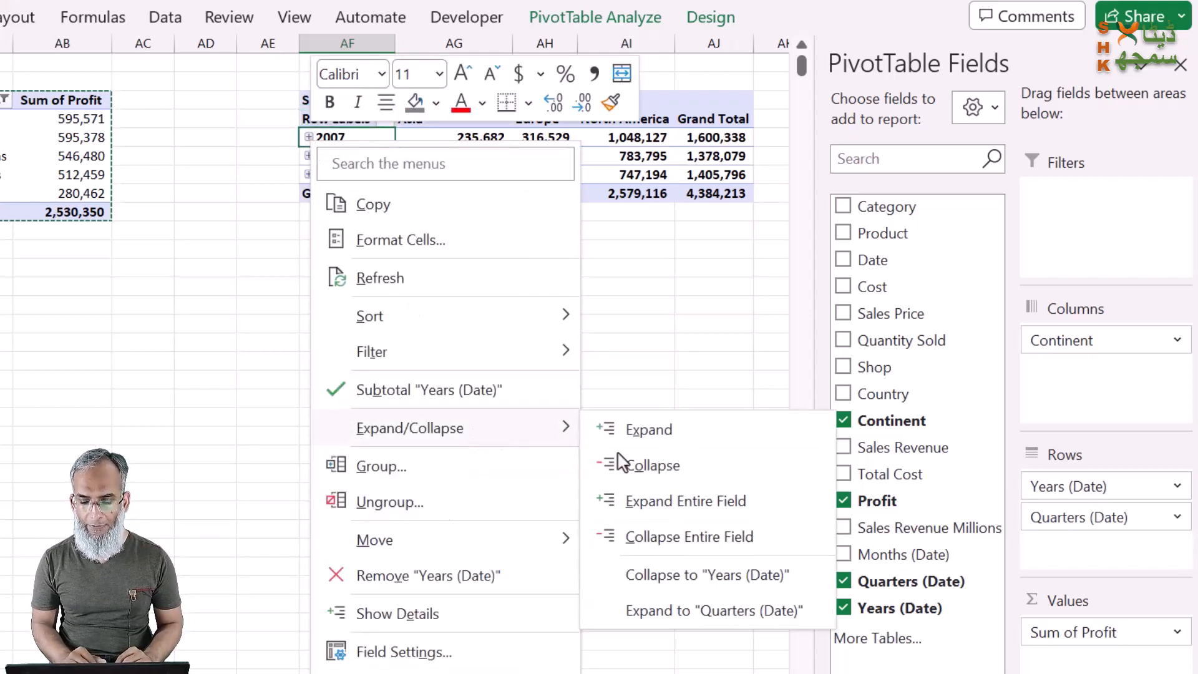
left_click(699, 504)
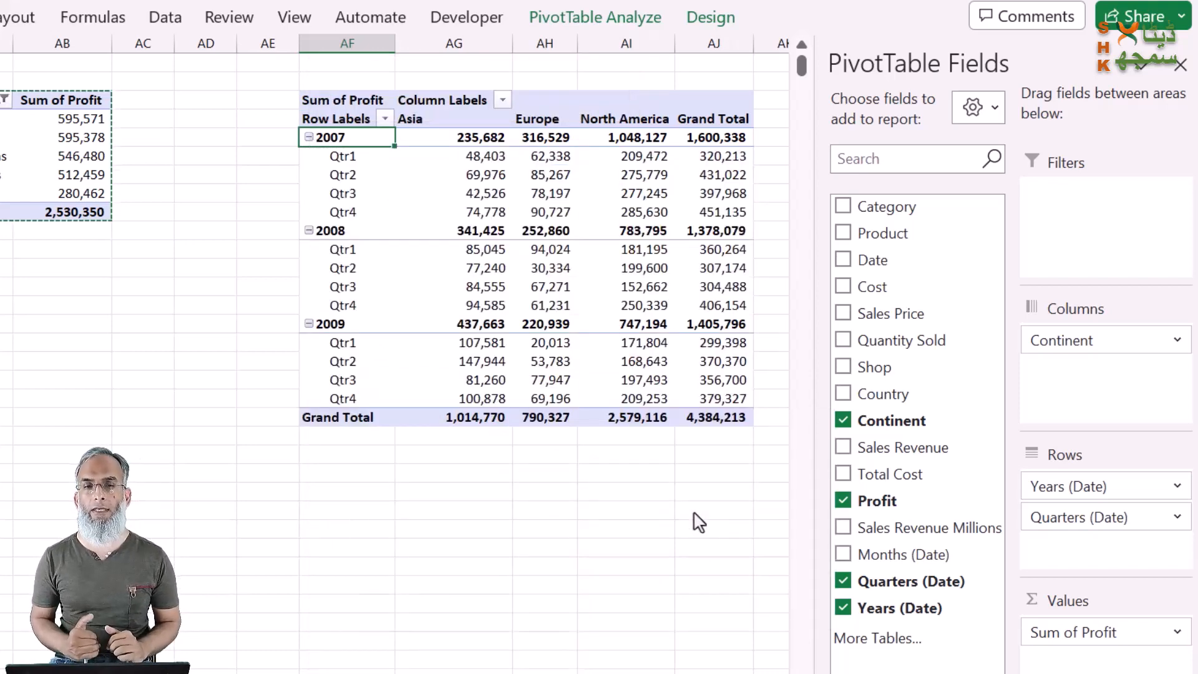
Insert a Stacked Area PivotChart from the quarterly profit per continent PivotTable
left_click(565, 250)
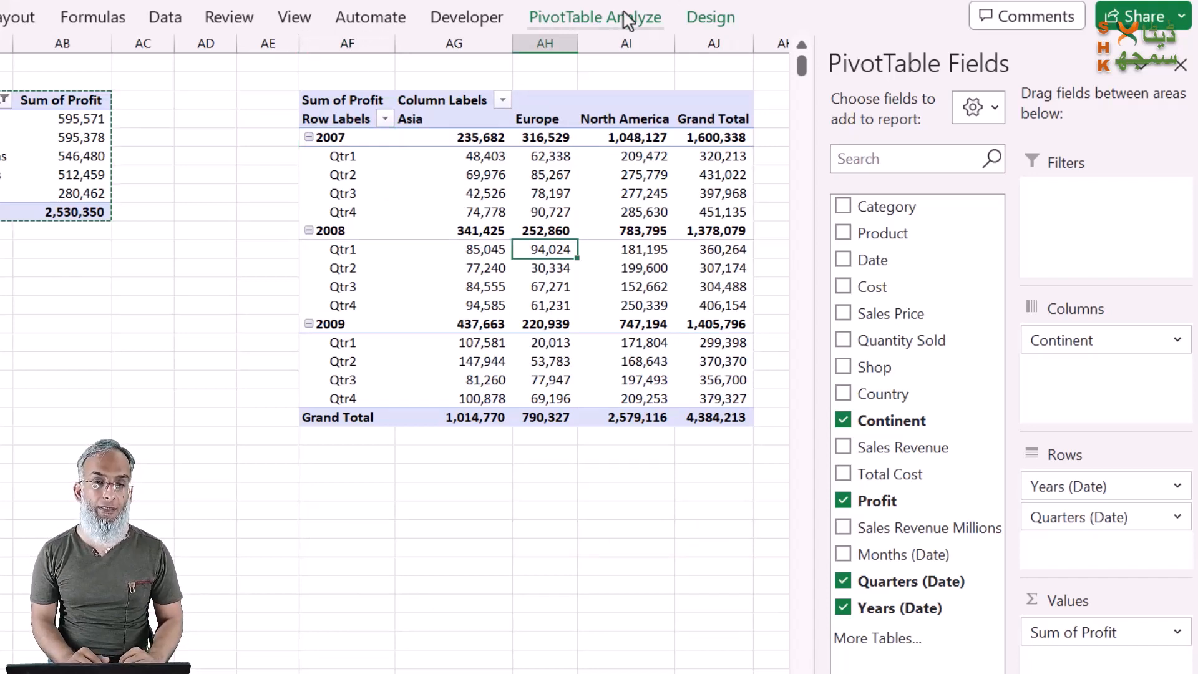
left_click(606, 26)
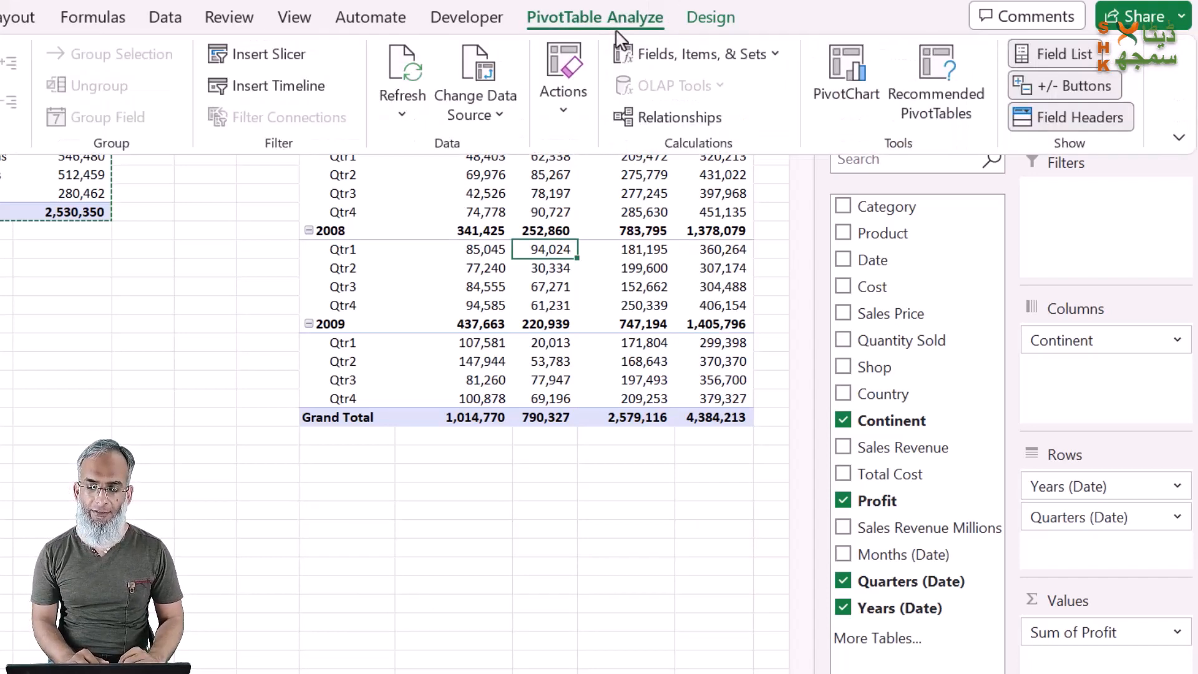
left_click(847, 100)
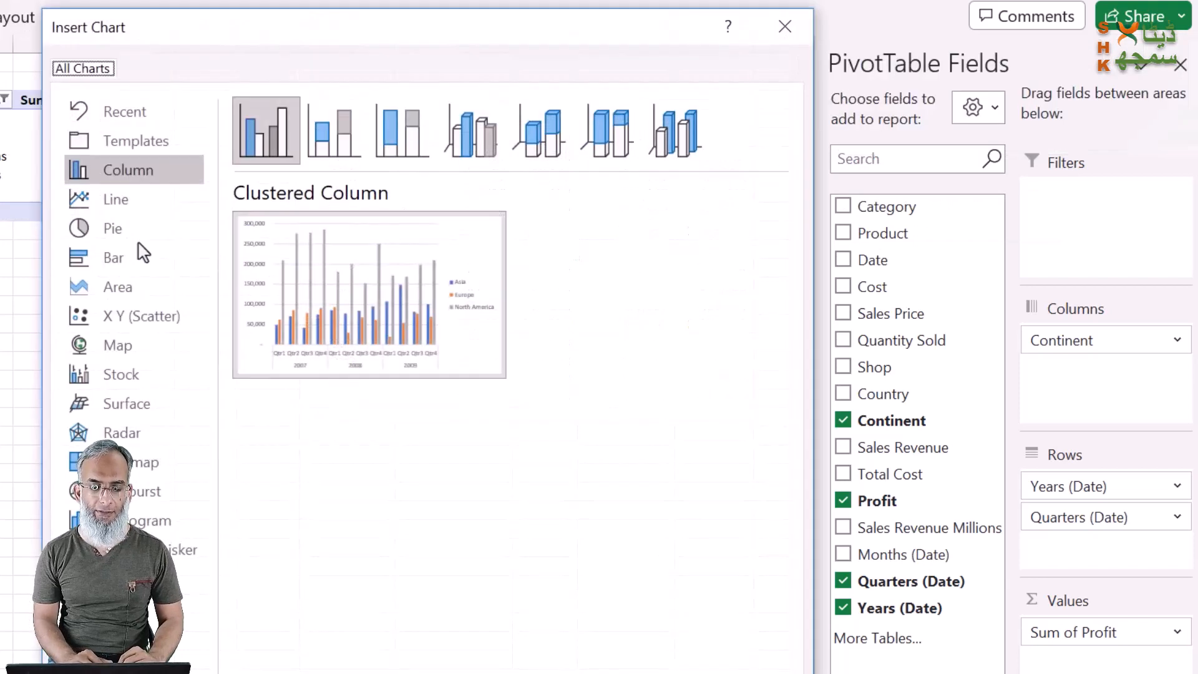
left_click(119, 290)
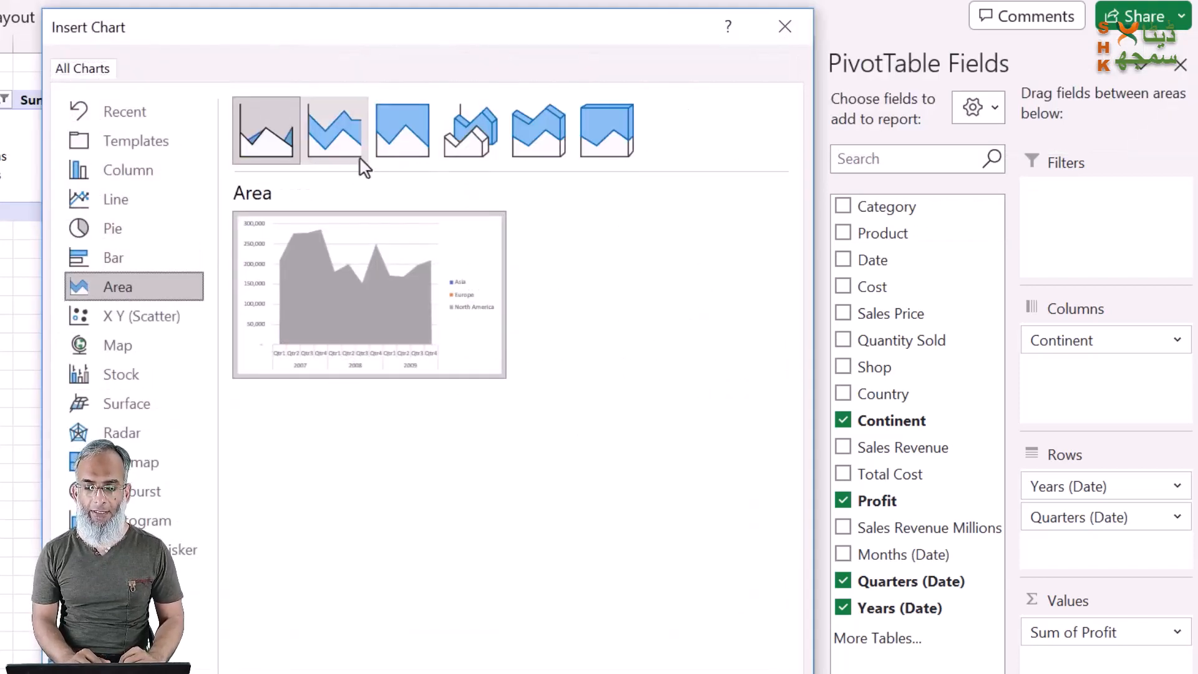
left_click(340, 149)
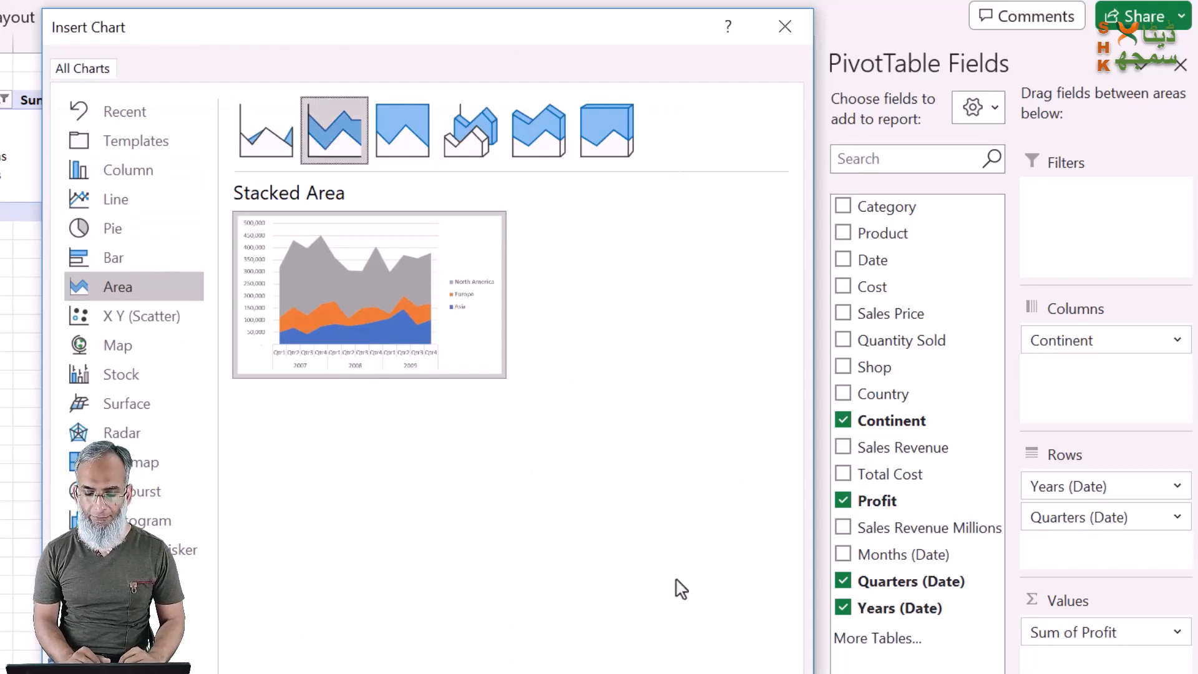
key("Return")
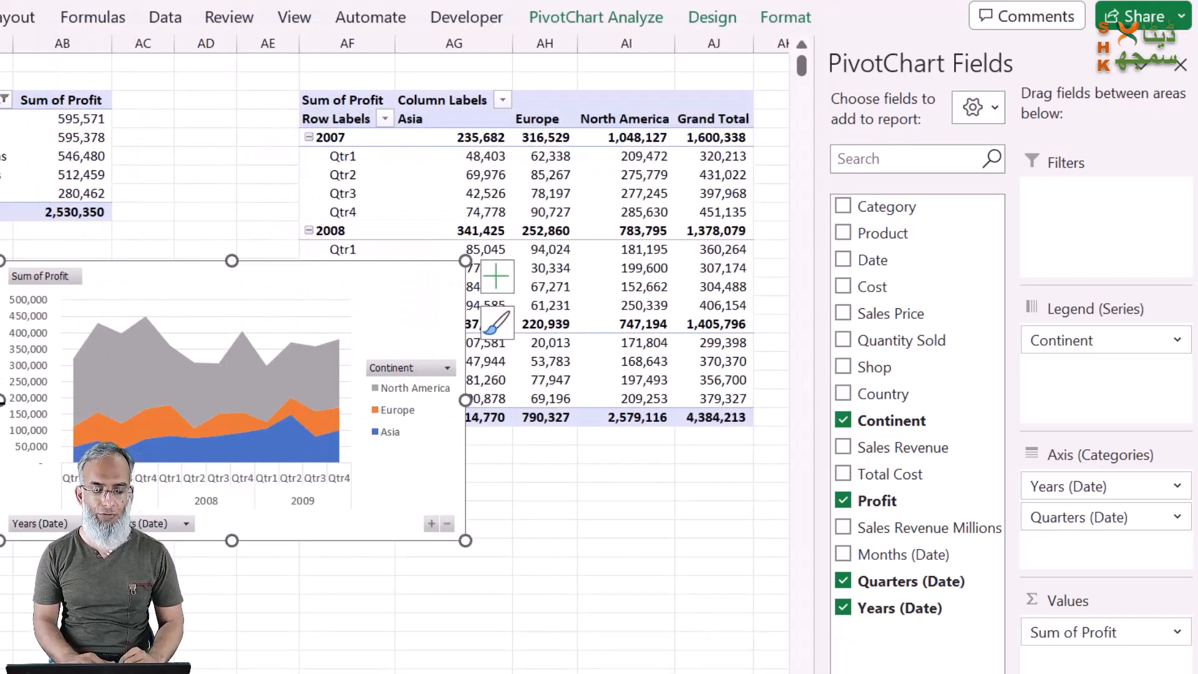
Widen the stacked area chart, then cut it and paste it onto the dashboard sheet, closing the fields pane
left_click_drag(2, 401, 0, 400)
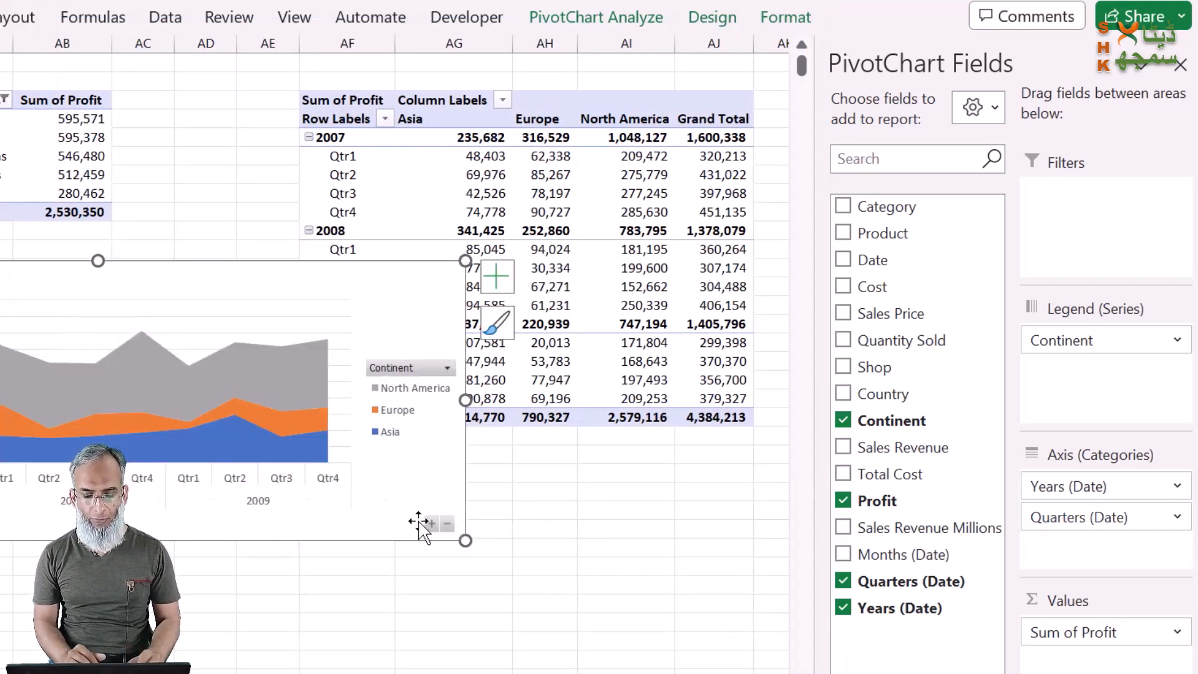
key("Delete")
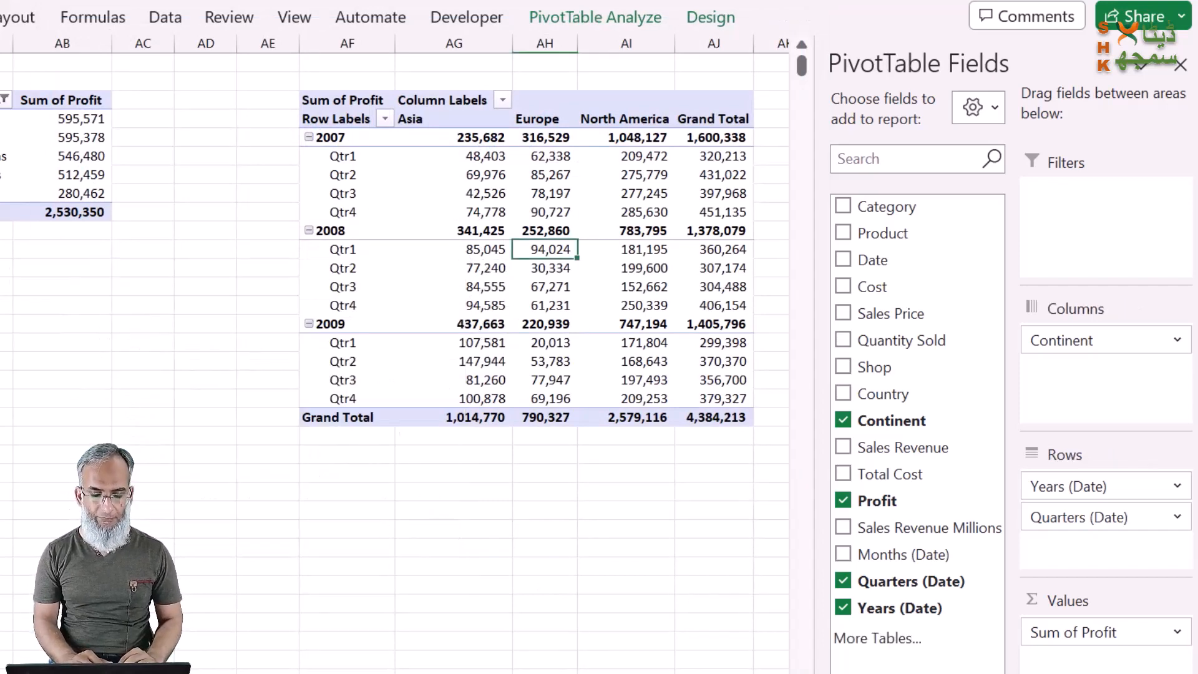
key("ctrl+Page_Down")
key("ctrl+v")
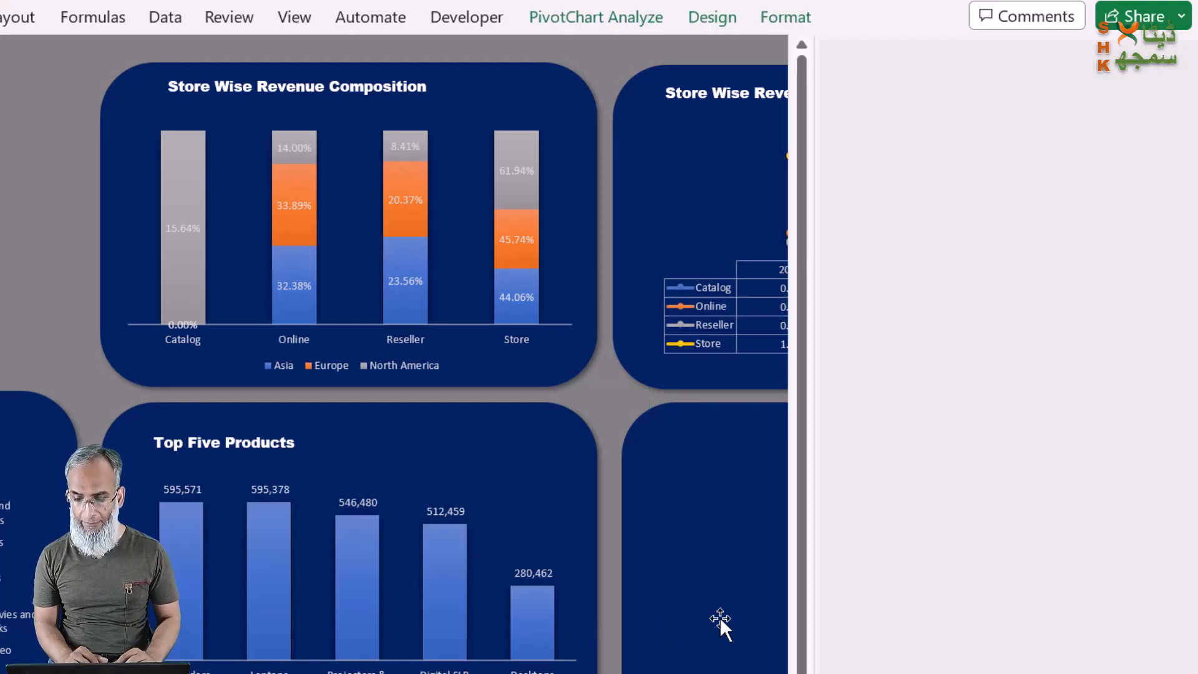
left_click(1179, 65)
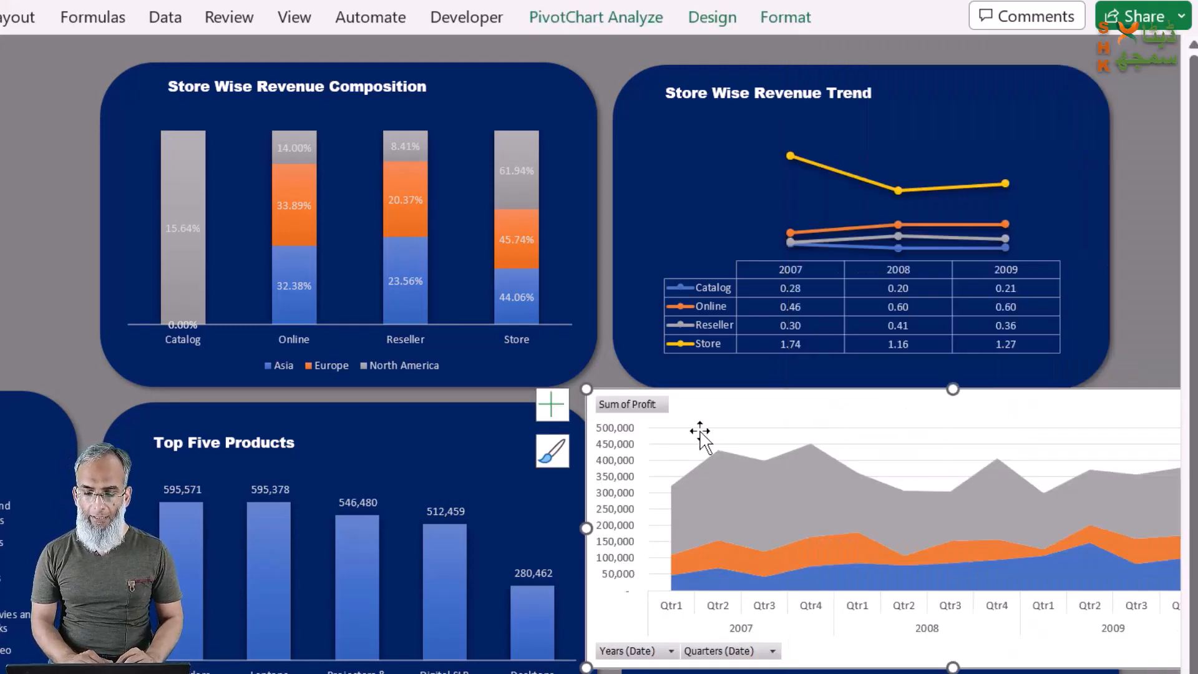
Move the area chart onto the empty panel below Store Wise Revenue Trend and narrow it to fit
scroll(700, 432, "right", 3)
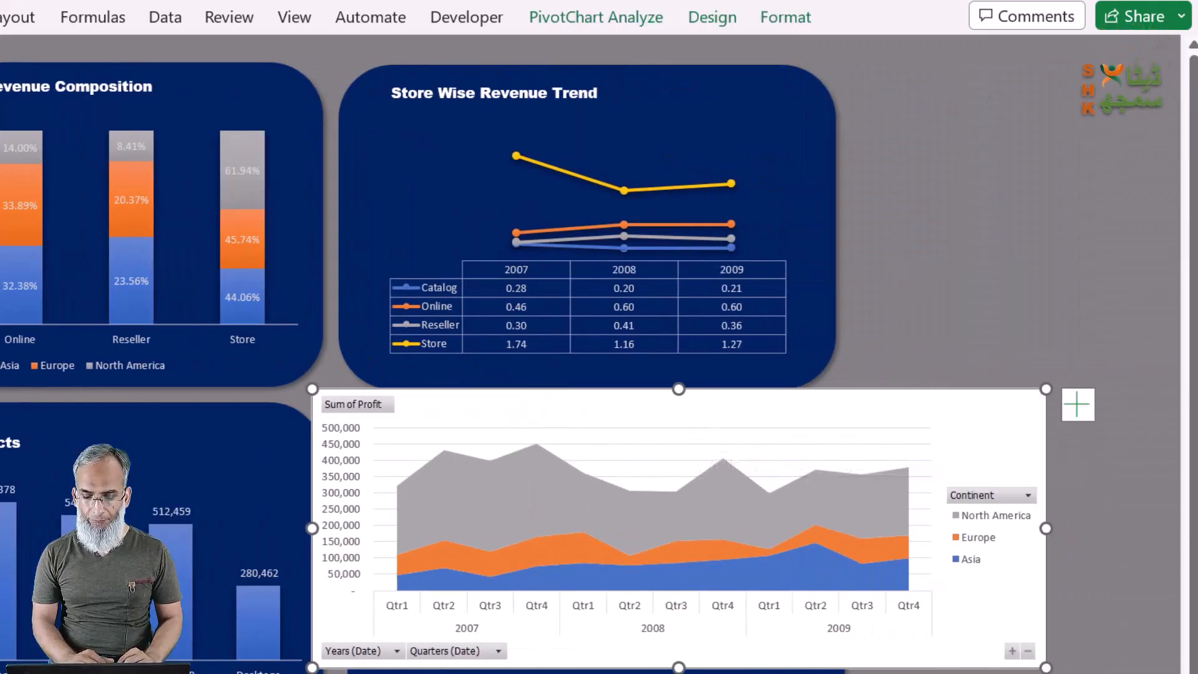
left_click_drag(700, 432, 480, 466)
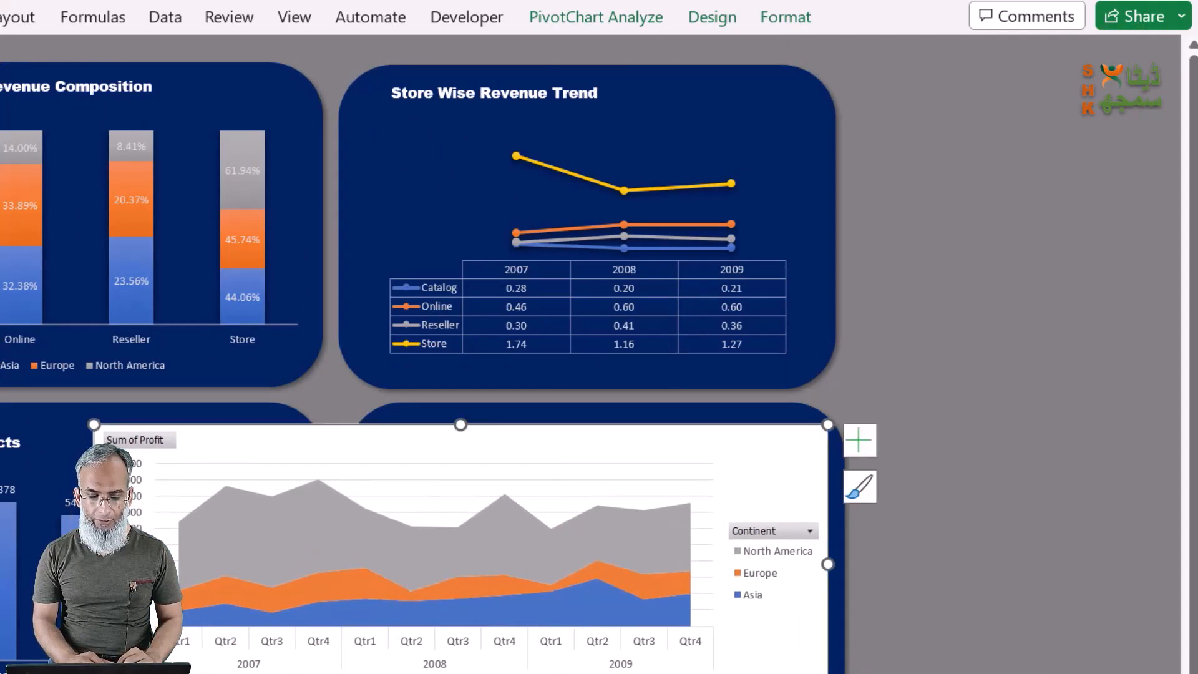
mouse_move(827, 564)
left_mouse_down()
mouse_move(310, 562)
mouse_move(396, 559)
mouse_move(383, 560)
left_mouse_up()
Narrow the Top Five Products chart and its background panel from their right edges
left_click(282, 655)
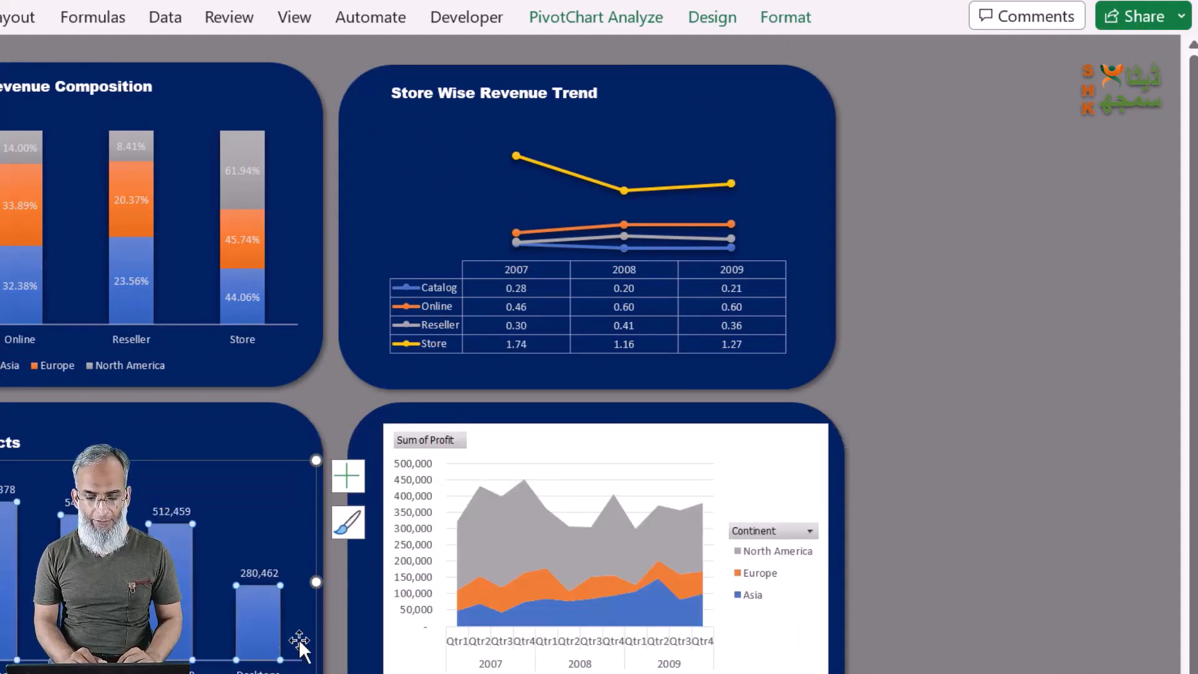
left_click(314, 620)
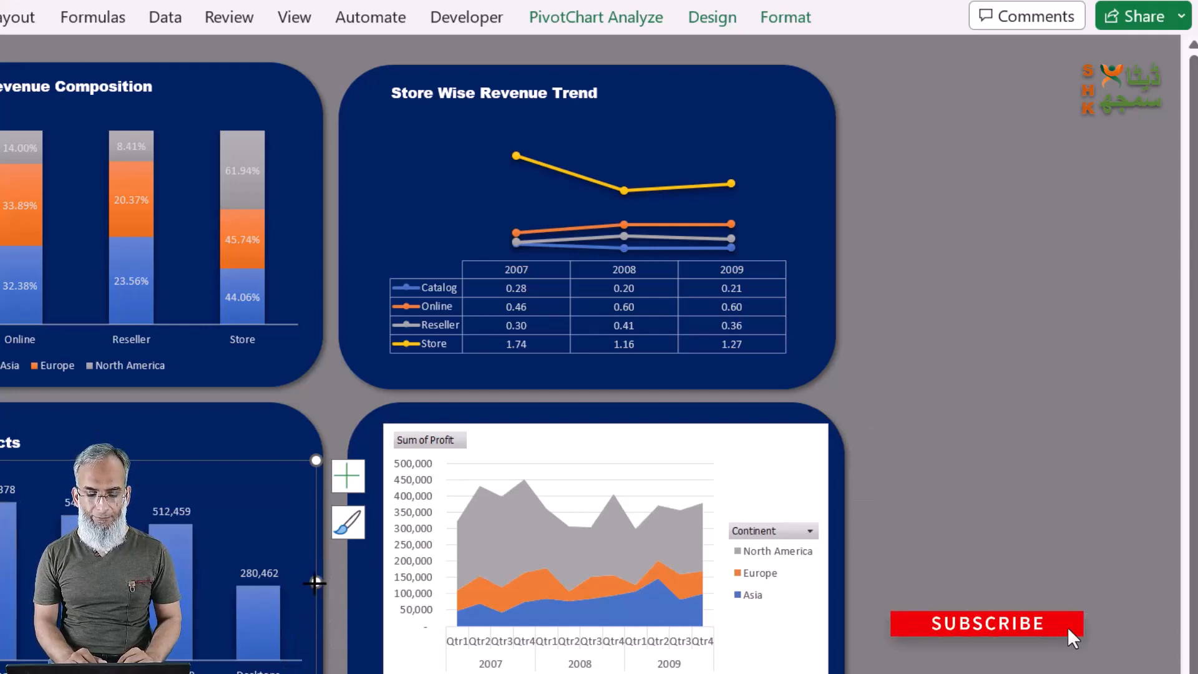
left_click_drag(315, 582, 230, 582)
left_click(313, 582)
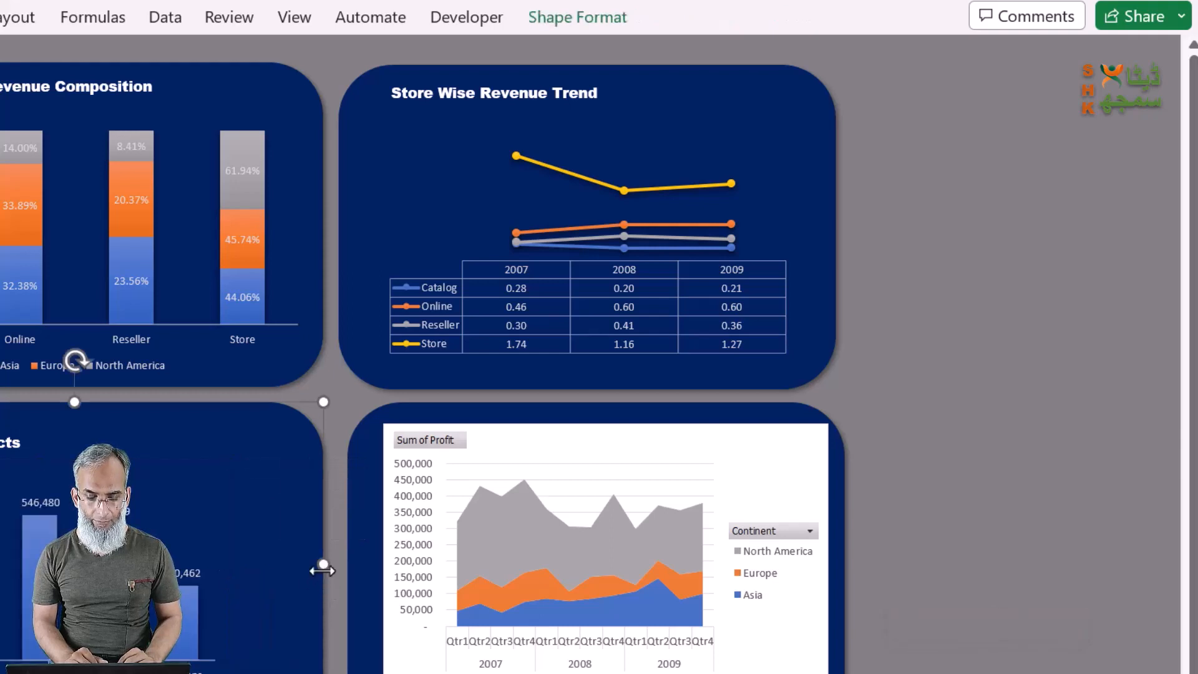
left_click_drag(310, 566, 254, 574)
Extend the area chart's background panel and the chart itself leftward into the freed space
left_click(352, 609)
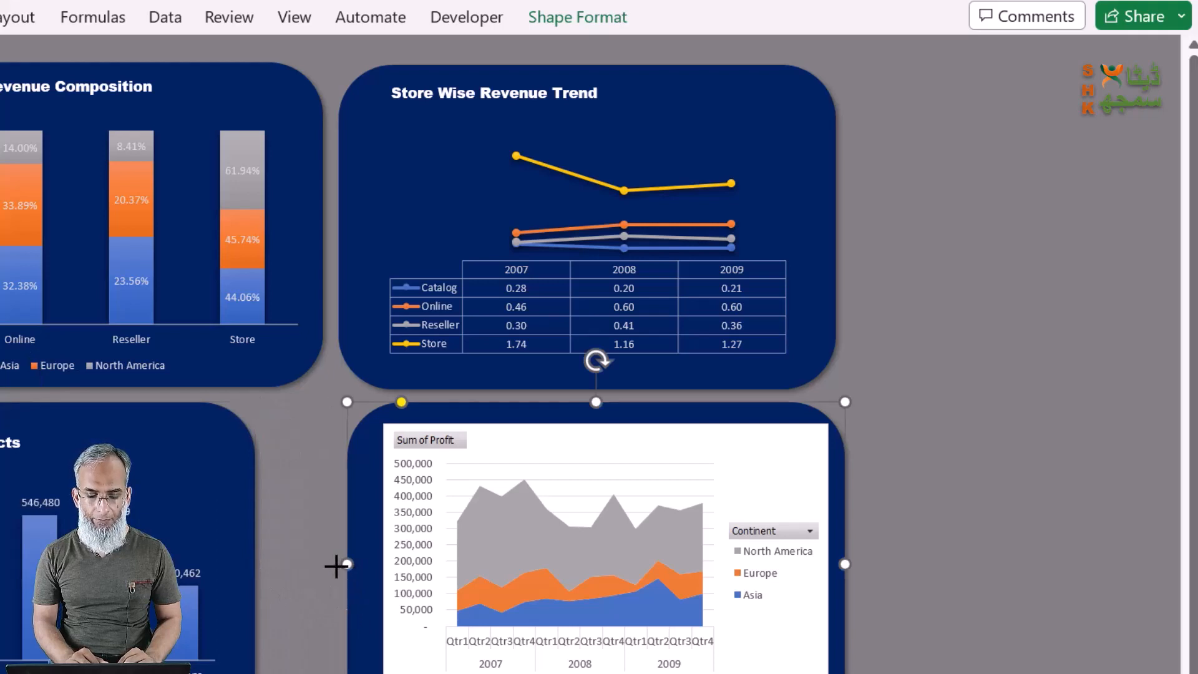
left_click_drag(336, 566, 262, 576)
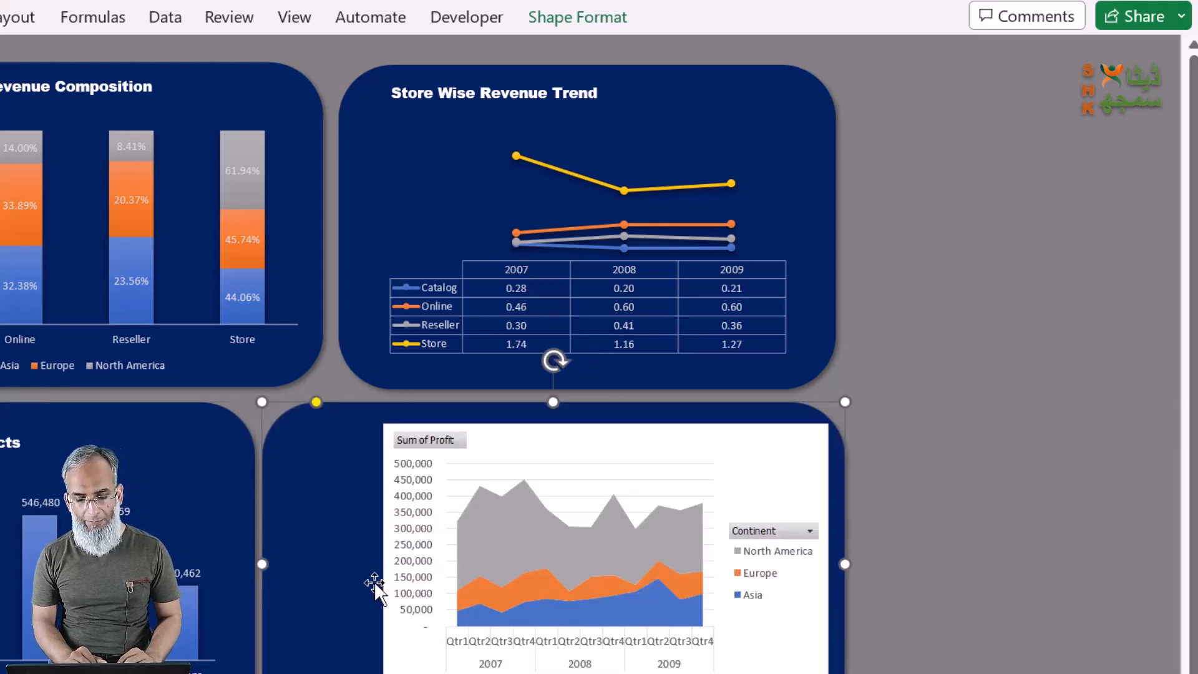
left_click(385, 602)
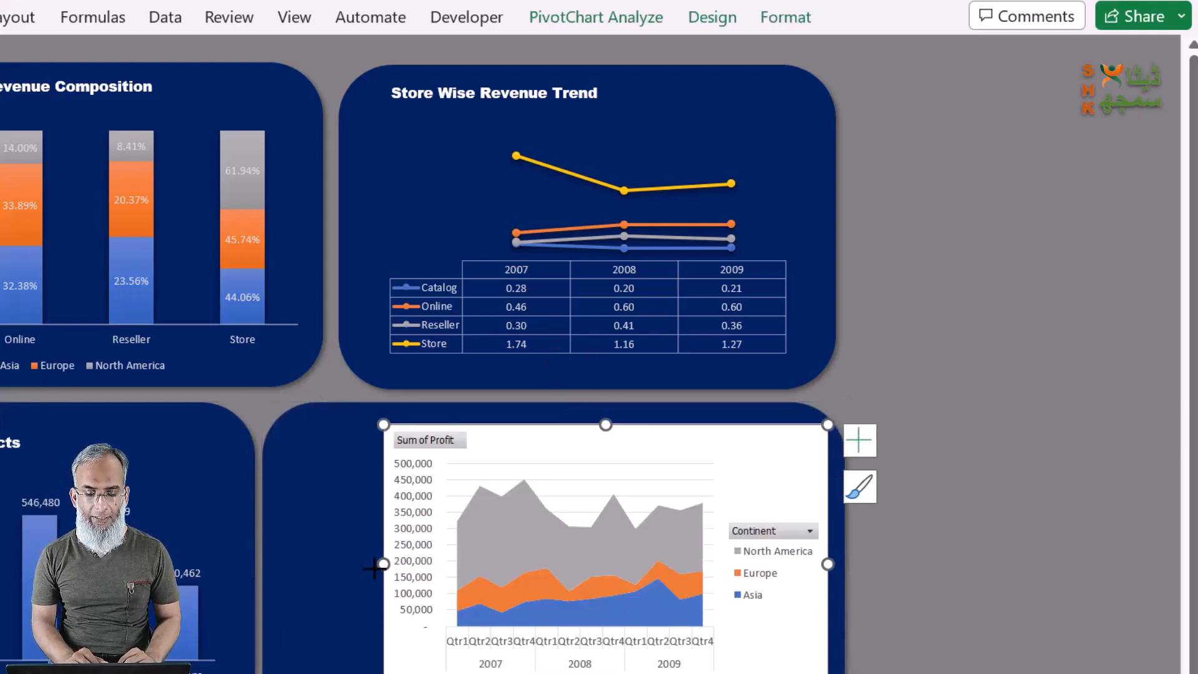
left_click_drag(383, 564, 297, 569)
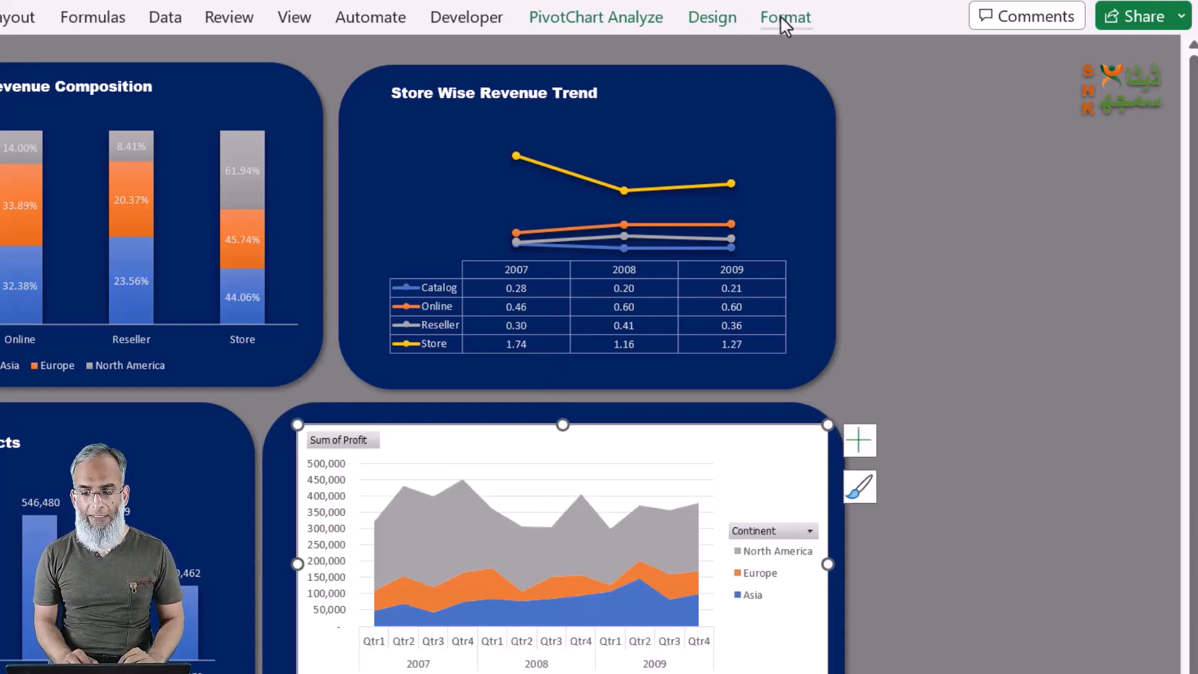
Apply the dark chart style to the area chart and fill its background with the panel's dark blue
left_click(707, 19)
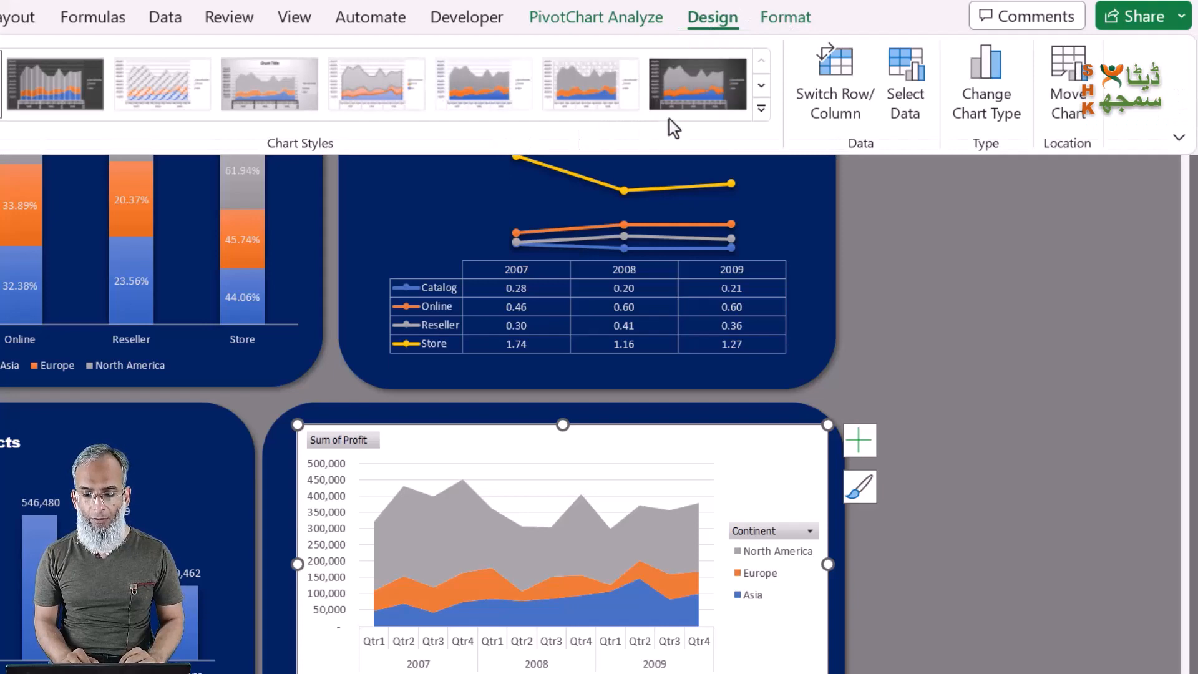
left_click(694, 81)
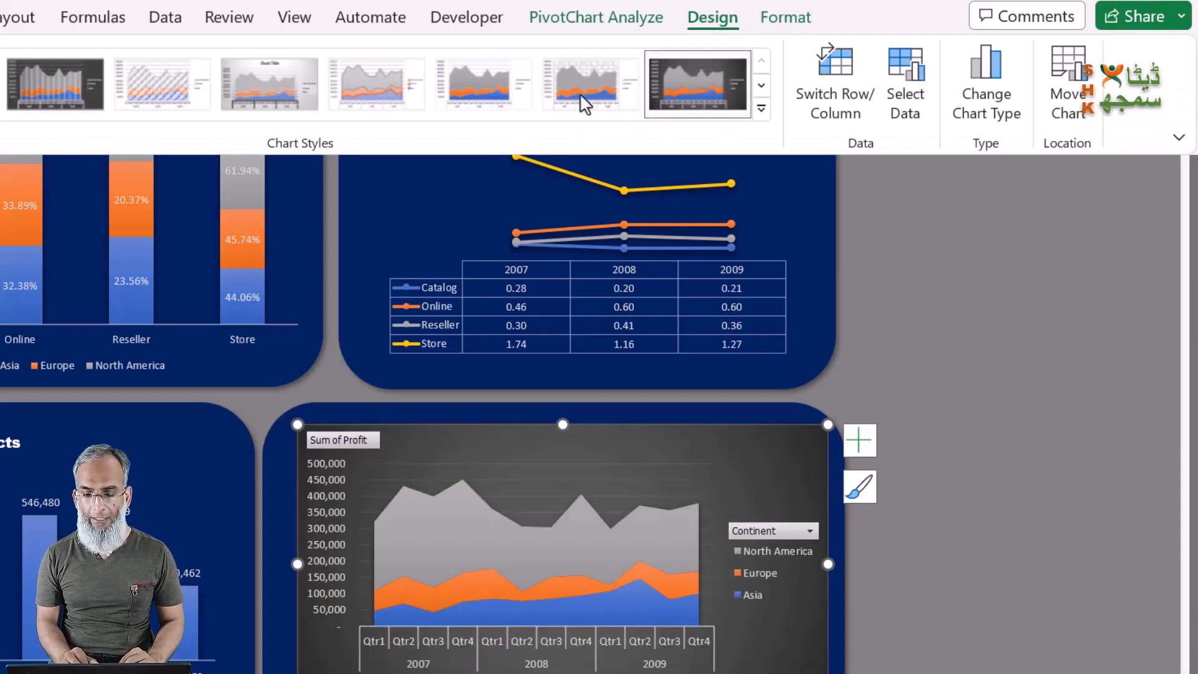
left_click(787, 18)
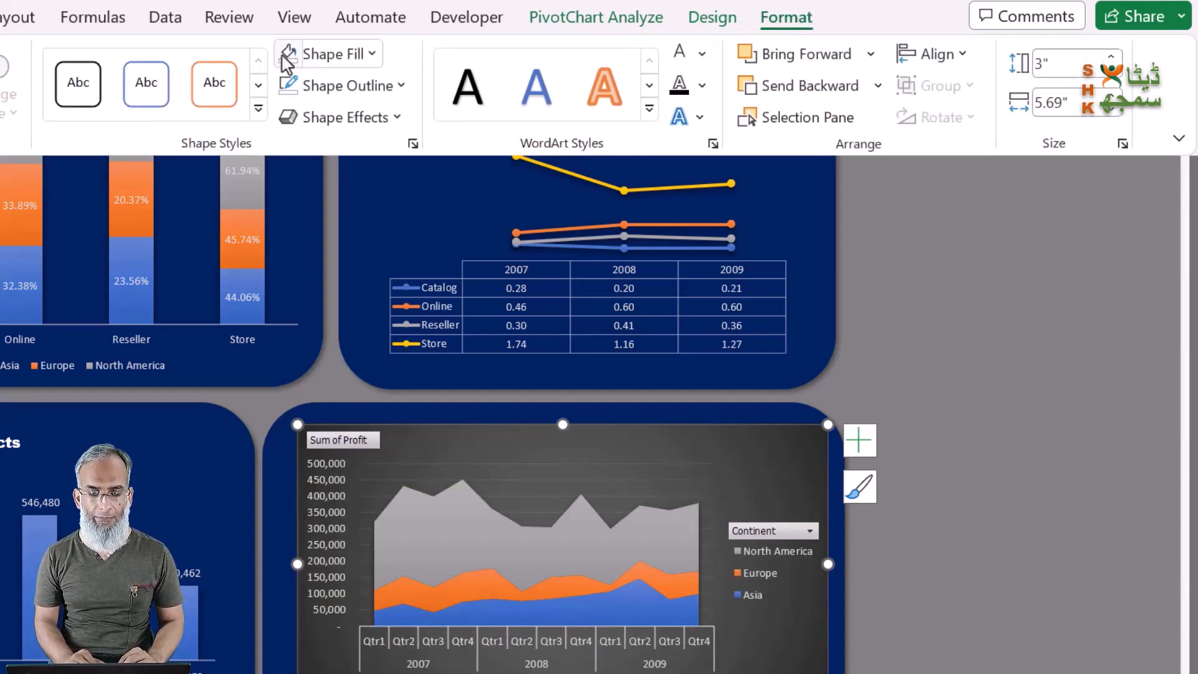
left_click(287, 53)
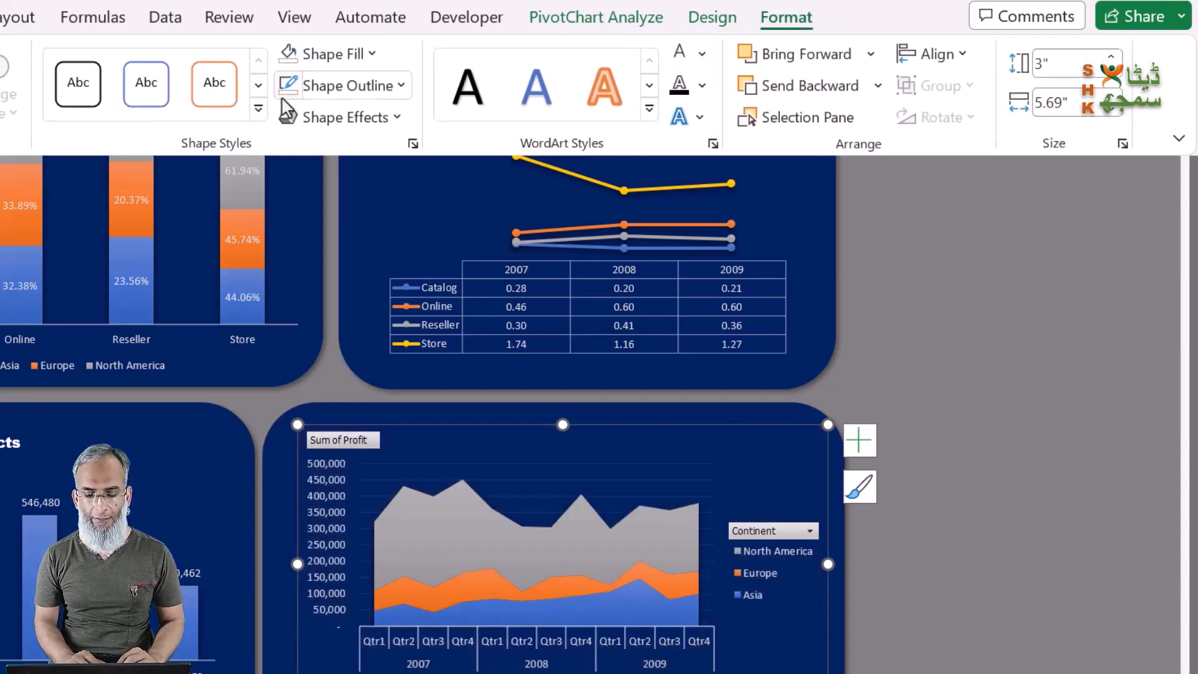
Hide all field buttons on the area chart and lower its top edge to leave title space in the panel
left_click(580, 19)
left_click(1026, 68)
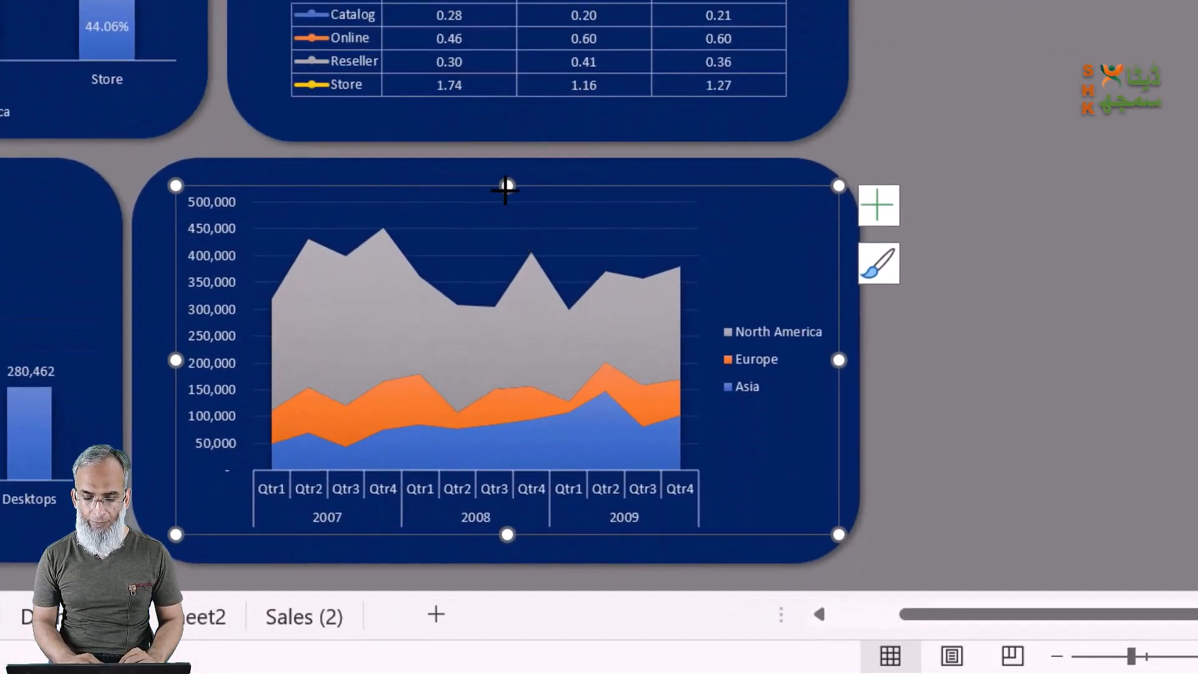
left_click_drag(508, 186, 507, 237)
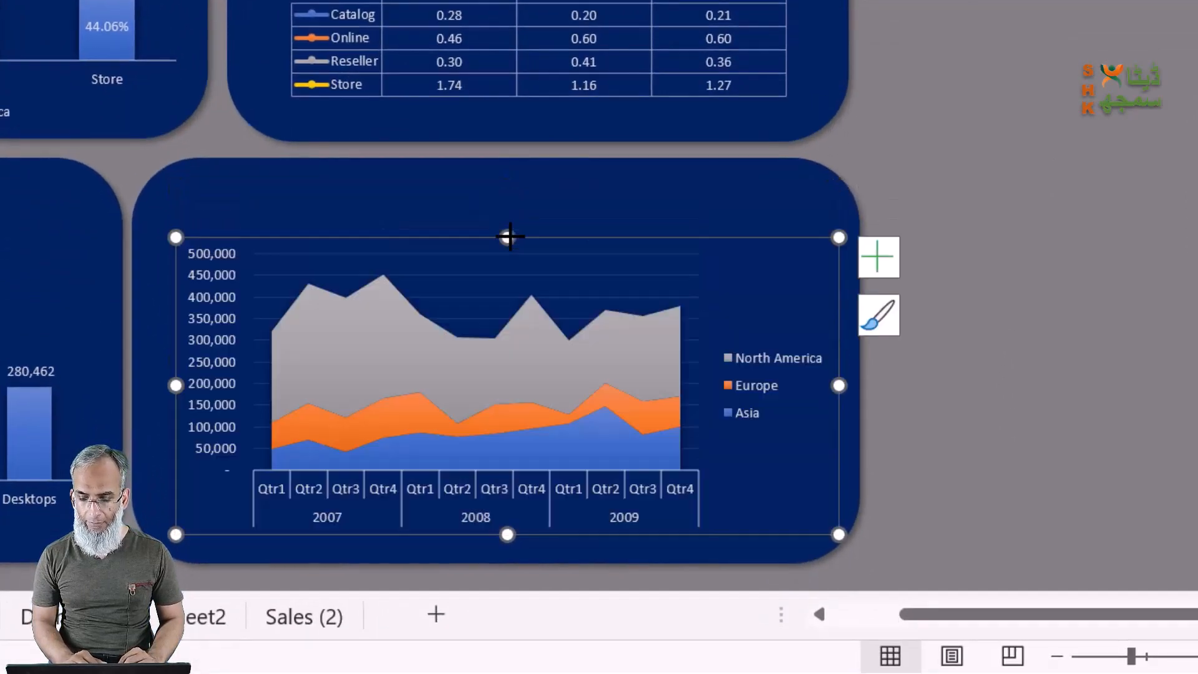
Add data labels to the area chart and remove its primary vertical axis
left_click(884, 262)
left_click(943, 399)
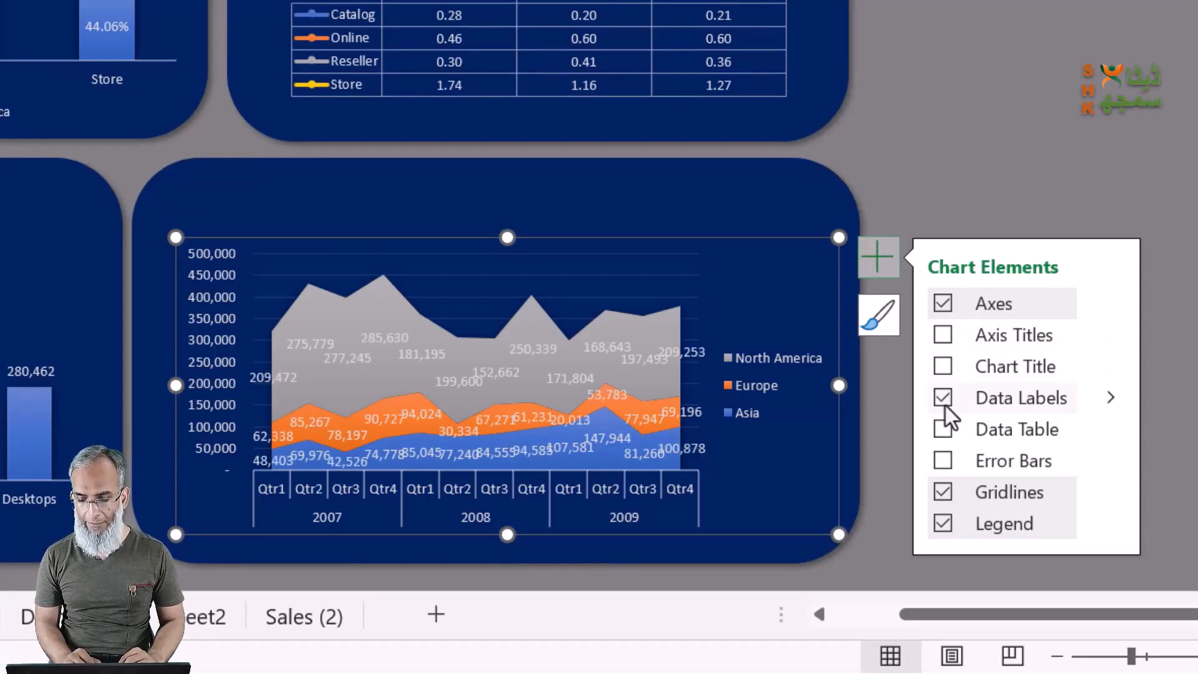
left_click(1110, 304)
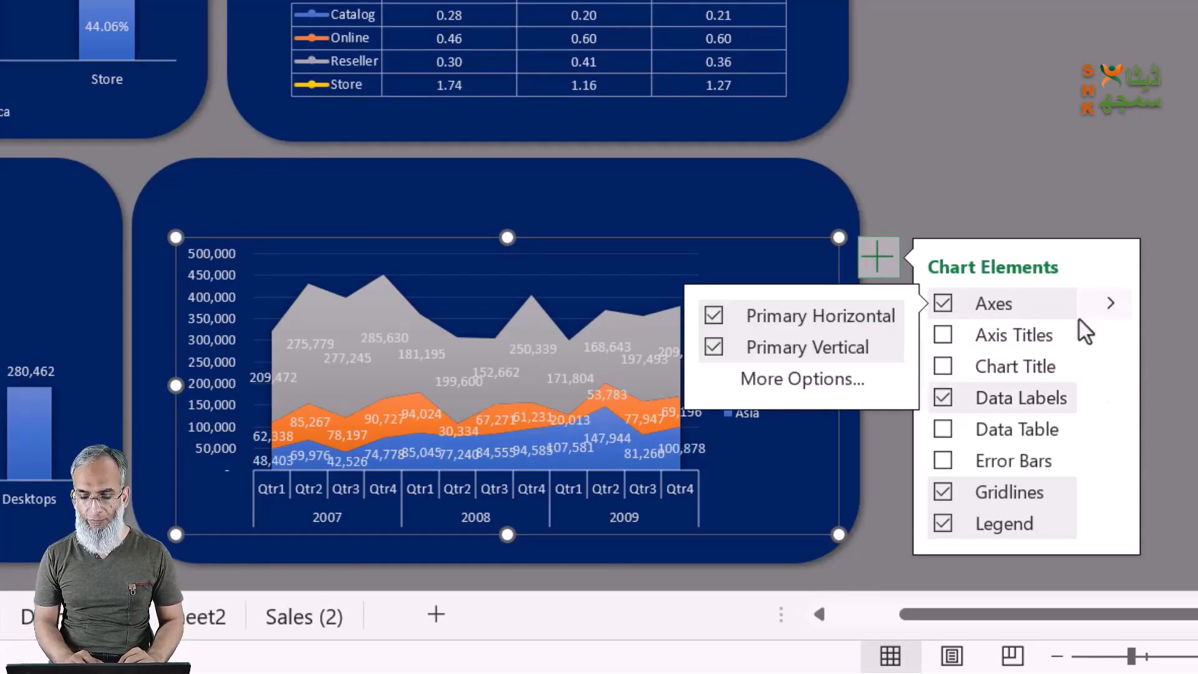
left_click(709, 347)
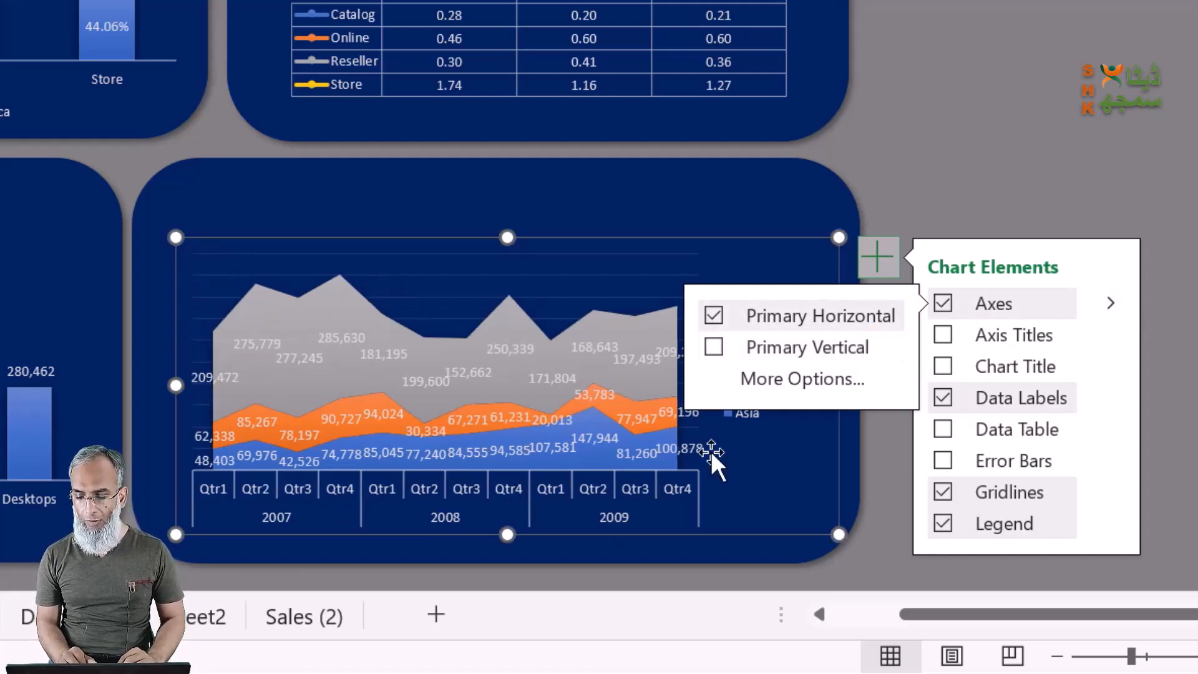
Move the area chart's legend to the bottom and stretch the chart's left, bottom and right edges to fill its panel
left_click(1111, 524)
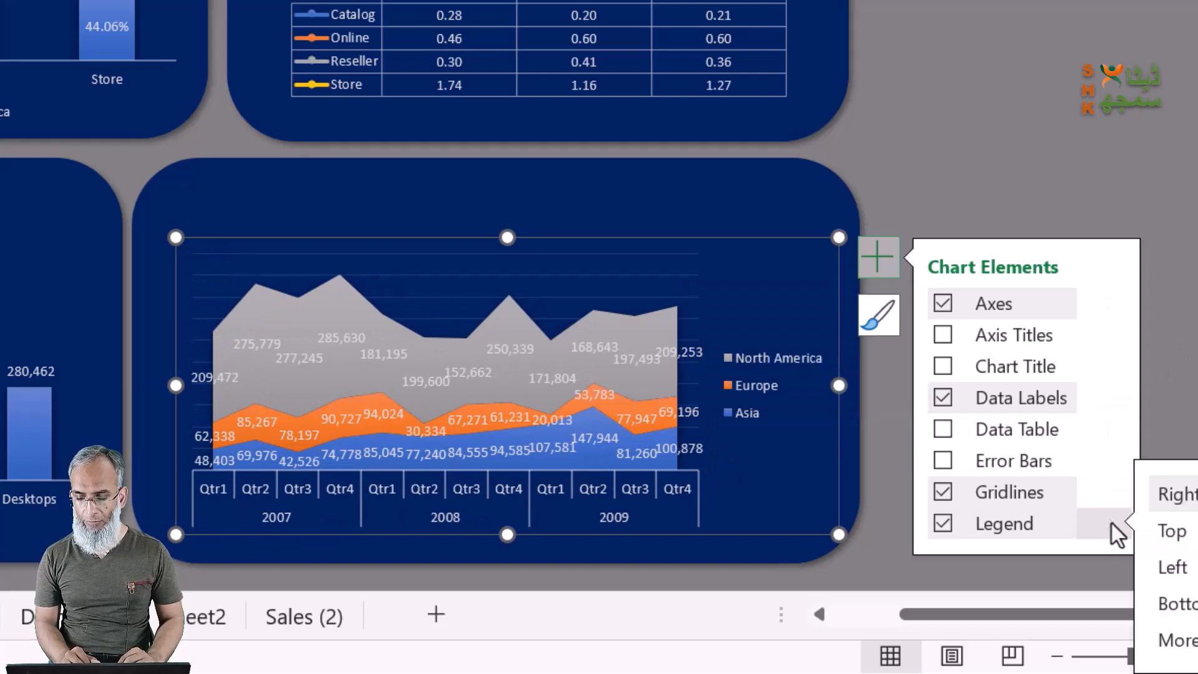
left_click(1179, 605)
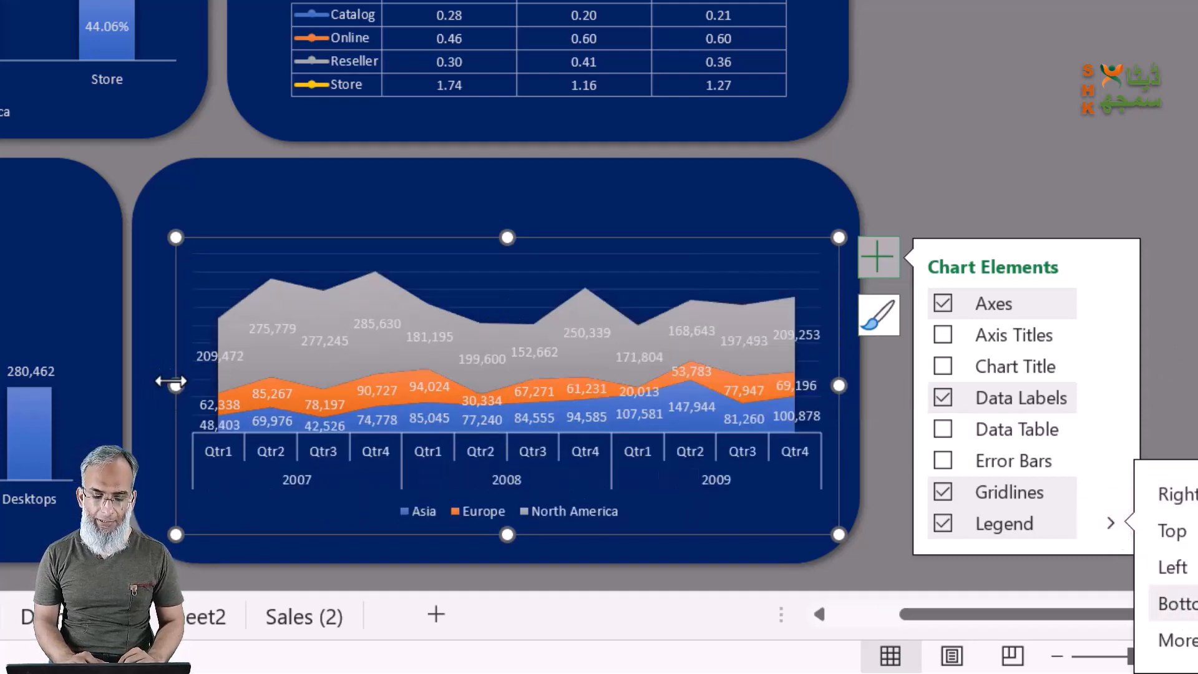
left_click_drag(169, 385, 146, 385)
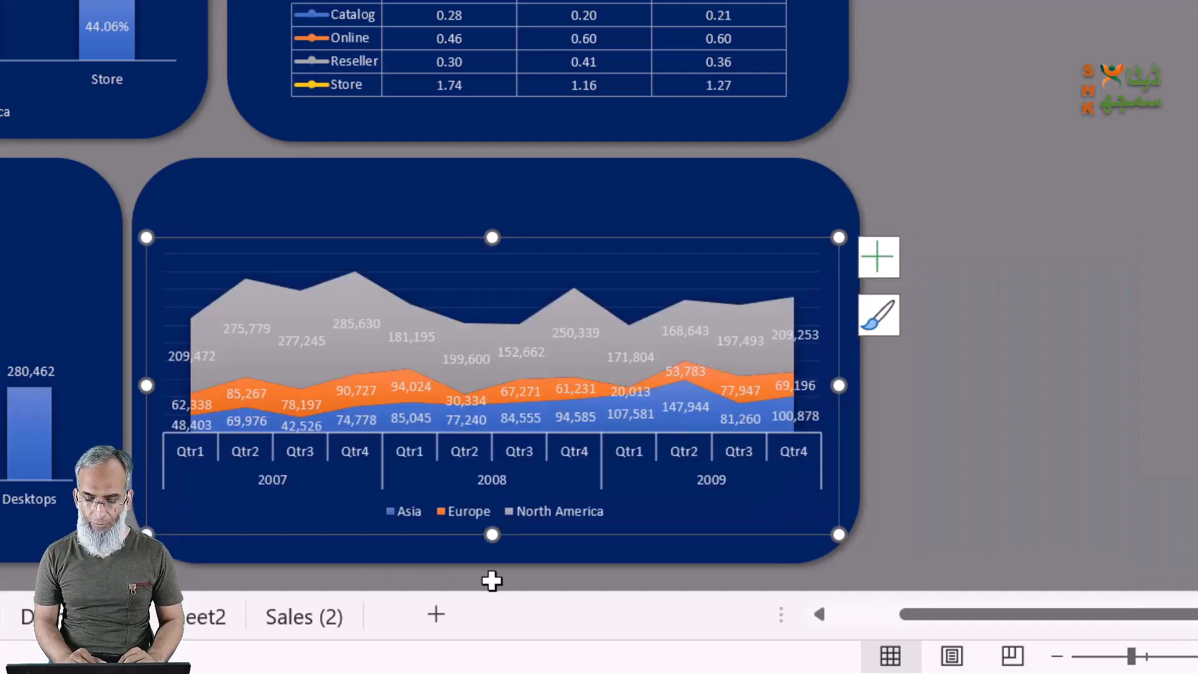
left_click_drag(496, 550, 493, 552)
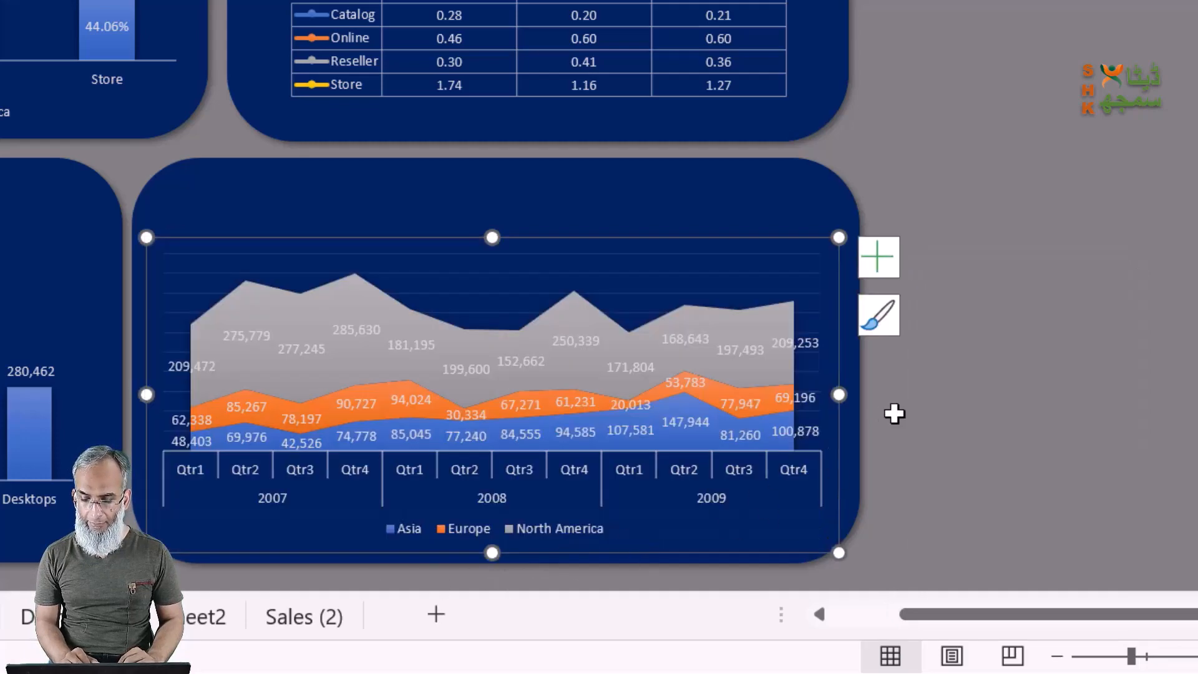
left_click_drag(840, 394, 851, 395)
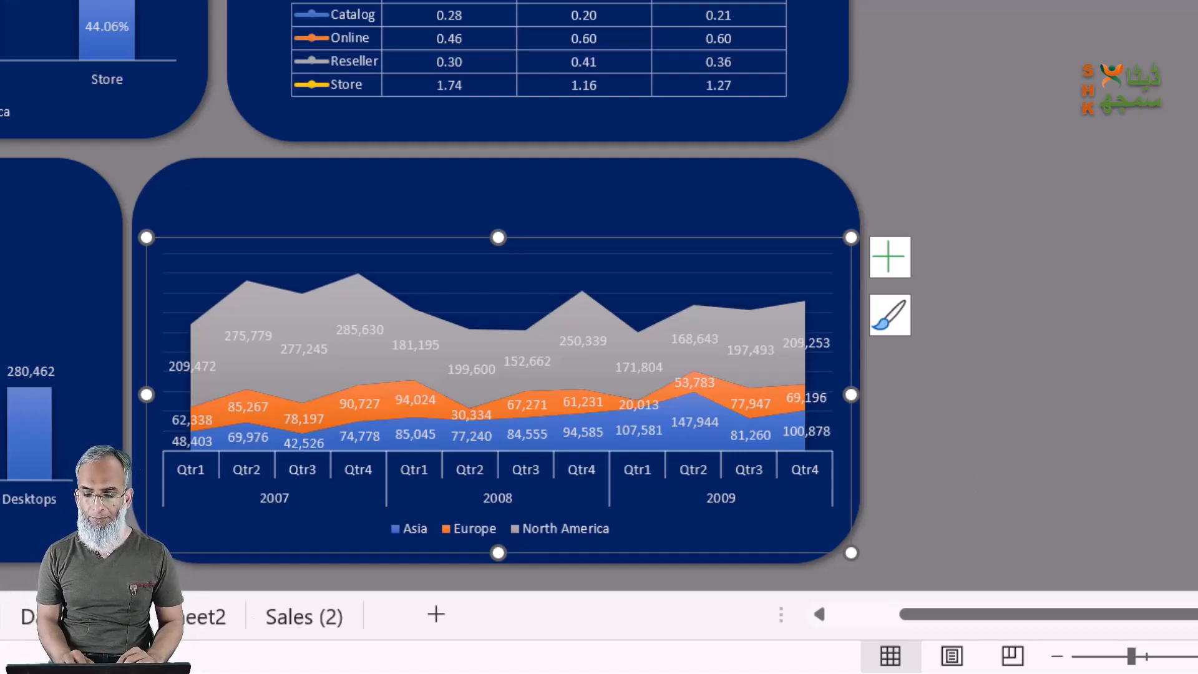
key("ctrl+Page_Down")
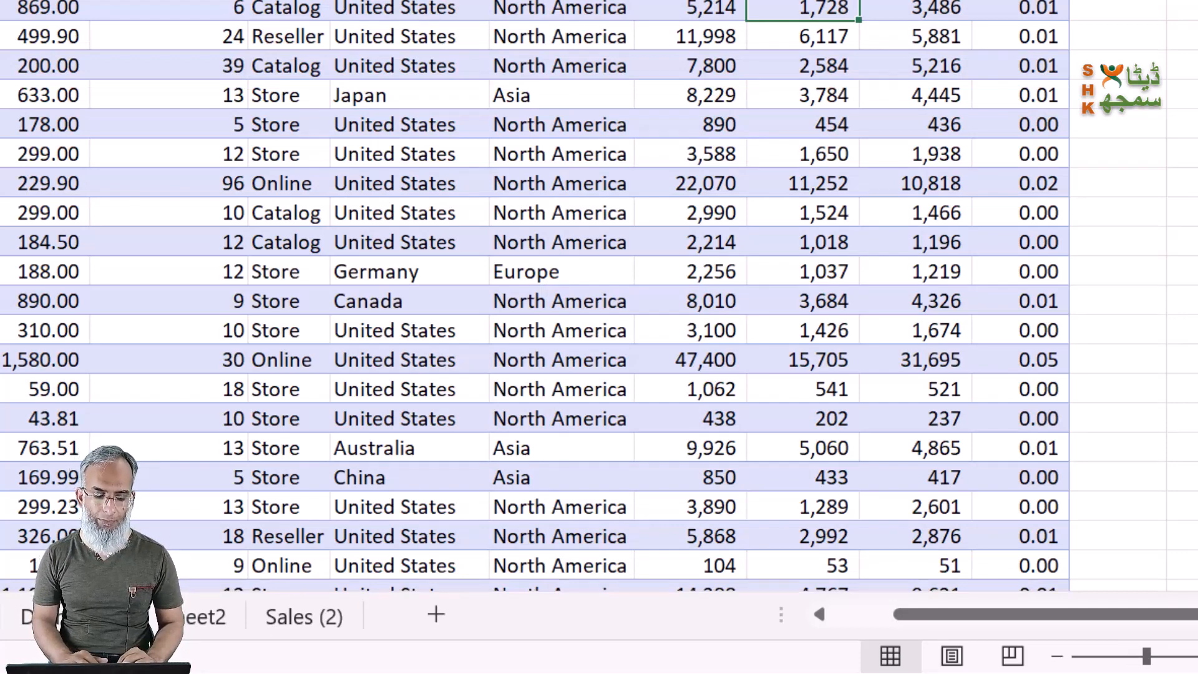
key("ctrl+Page_Up")
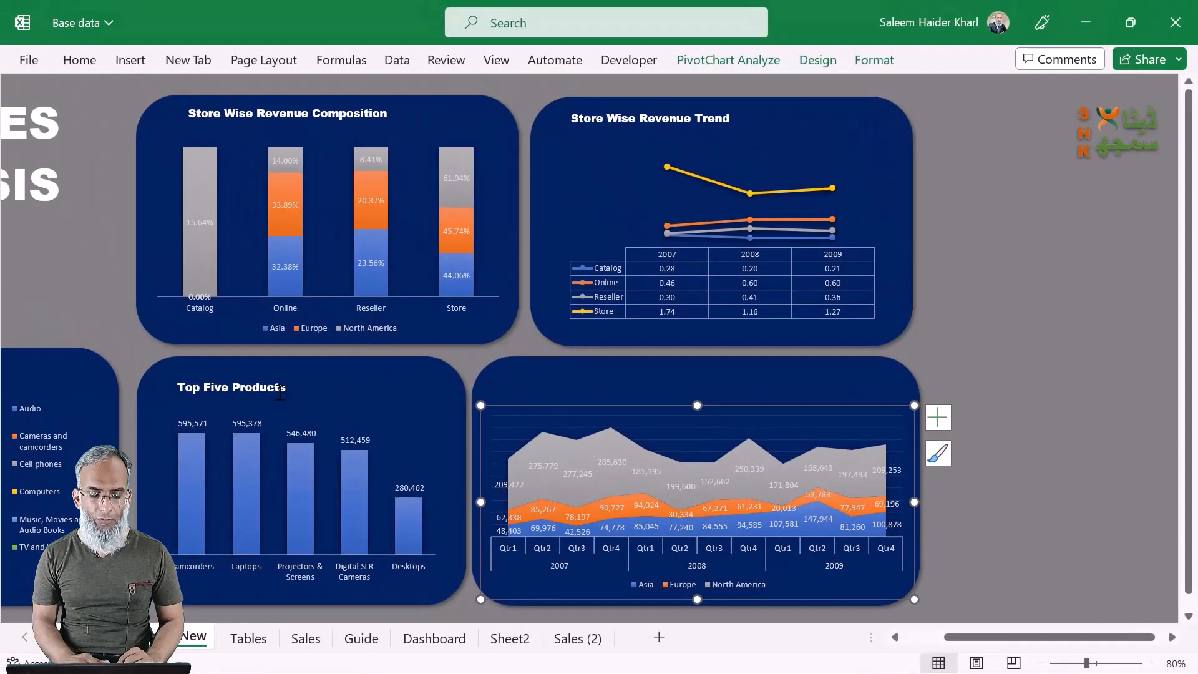
Duplicate the Top Five Products title box and place the copy above the area chart in its panel
left_click(280, 390)
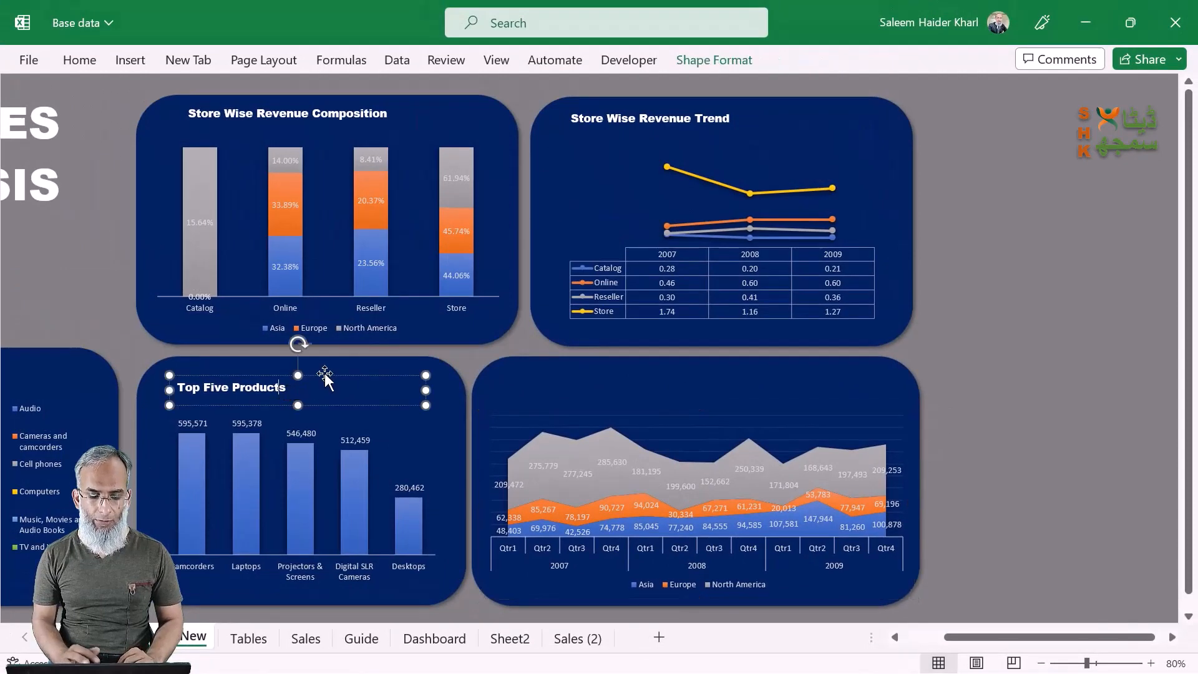
key("ctrl+d")
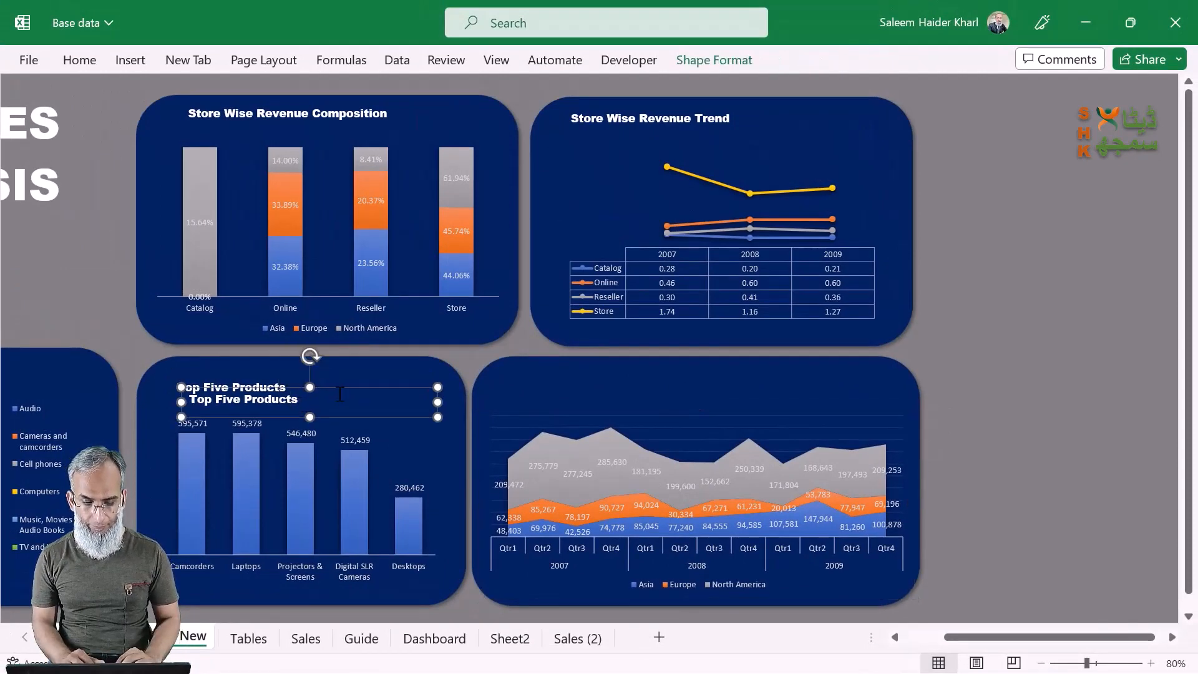
left_click_drag(338, 419, 661, 404)
Replace the copied title's text with "Continent Wise Profit"
key("ctrl+shift+Left")
key("ctrl+shift+Left")
key("ctrl+shift+Left")
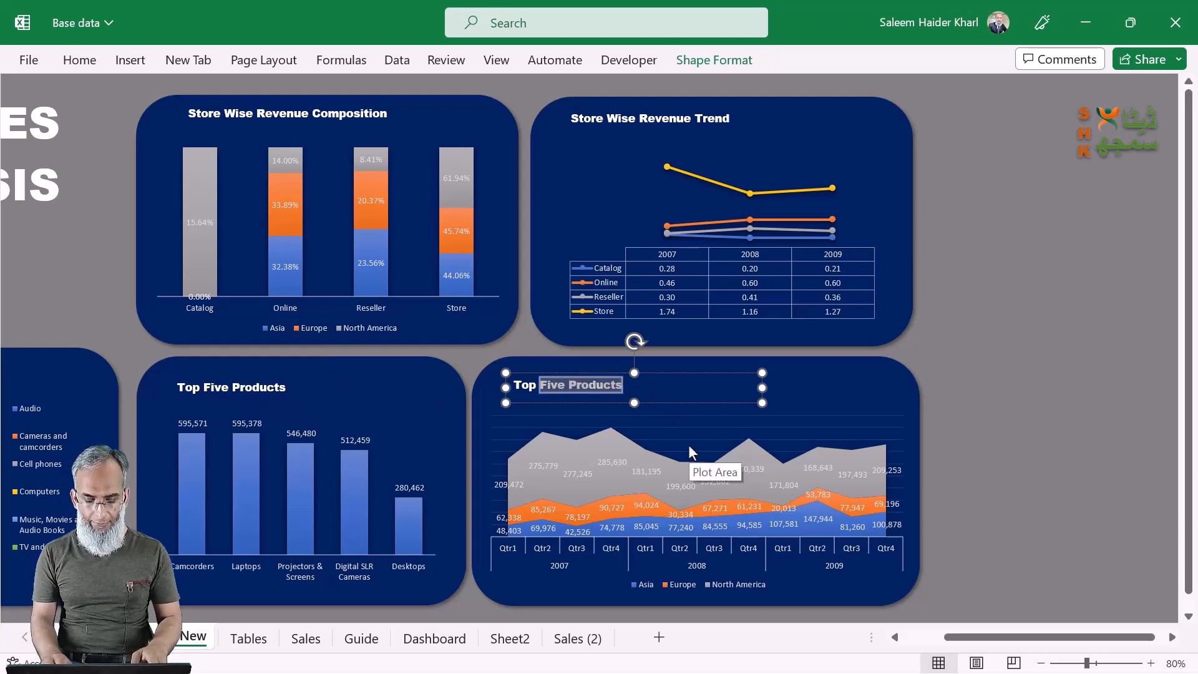
type("Conti")
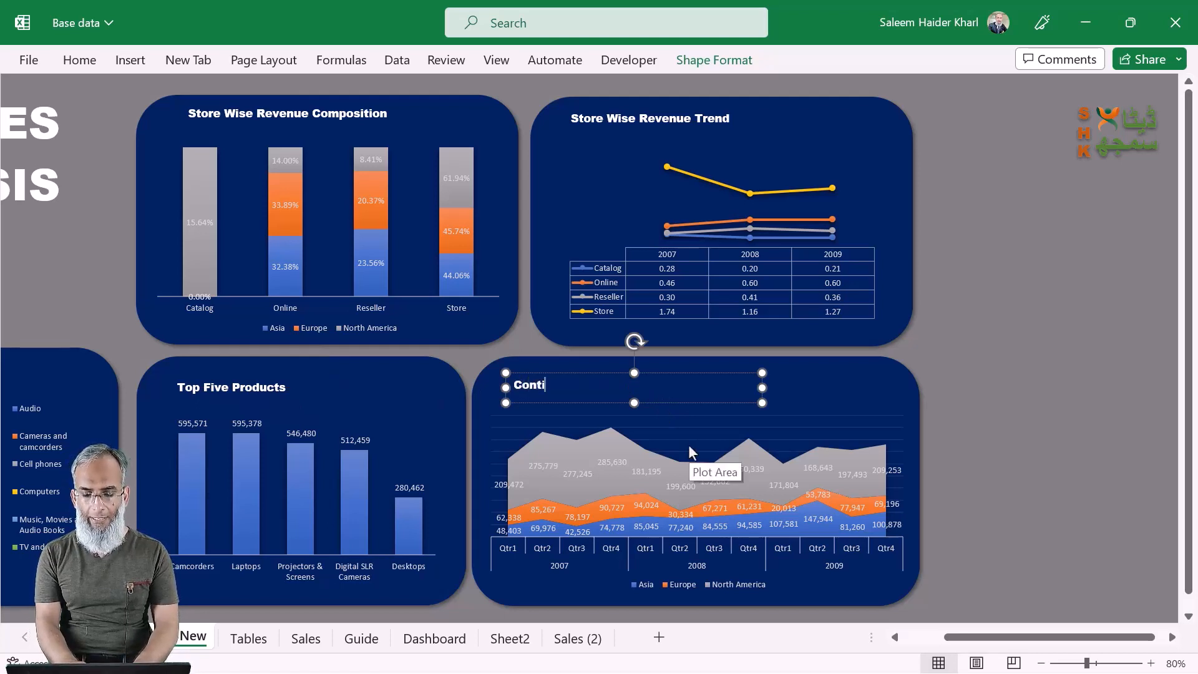
type("nent Wise ")
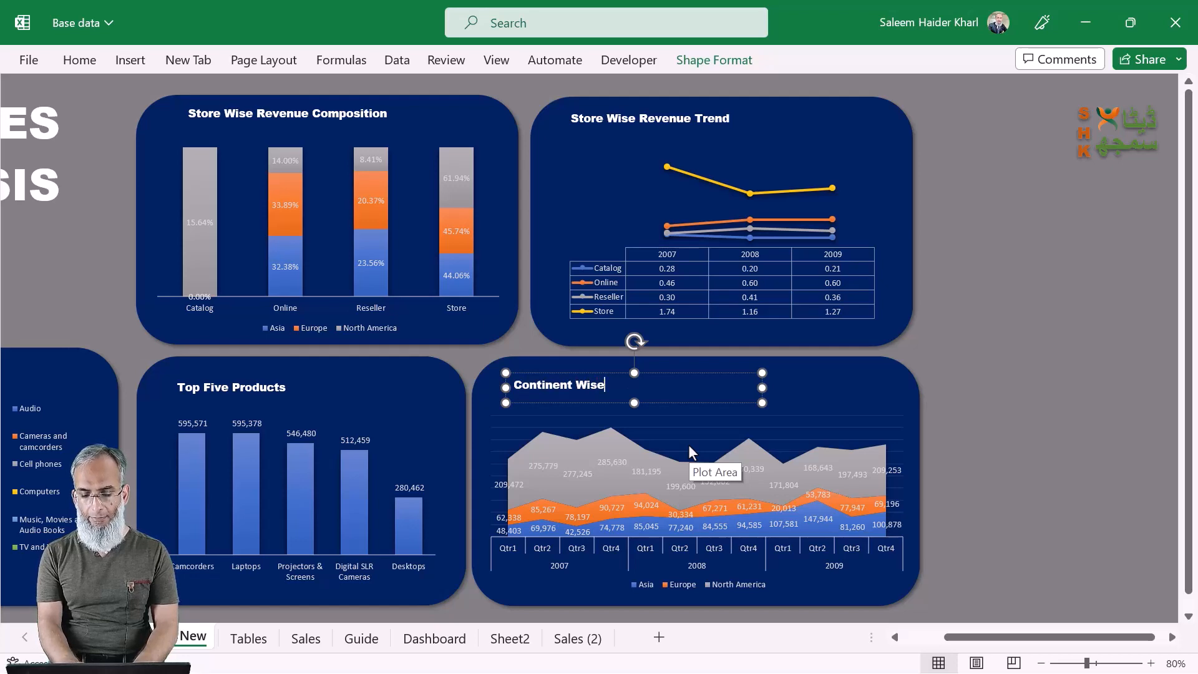
type("Profit")
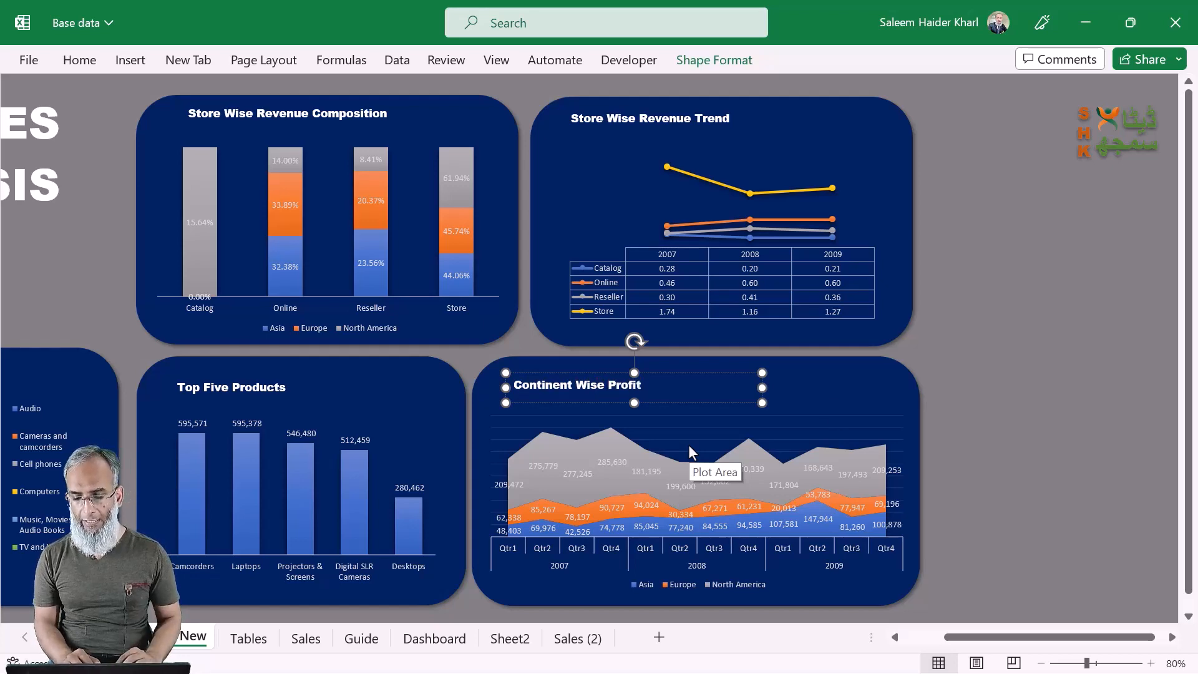
left_click(1021, 404)
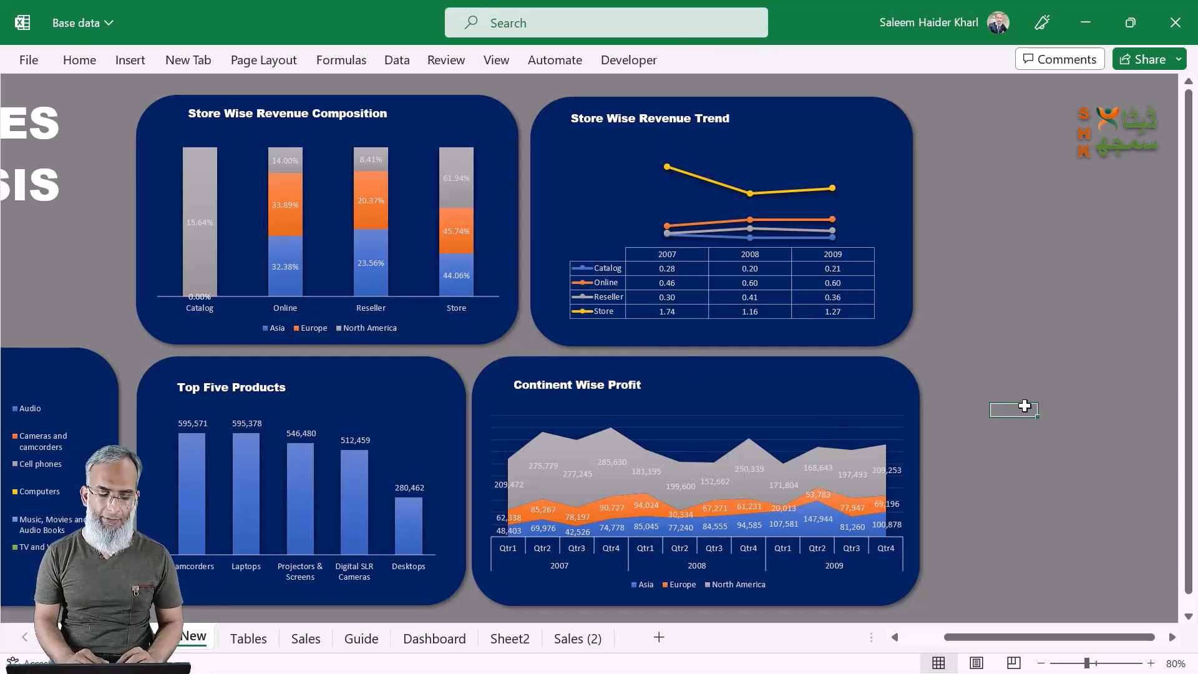
Insert Category and Years (Date) slicers from the category donut chart
scroll(539, 478, "left", 3)
scroll(539, 478, "right", 1)
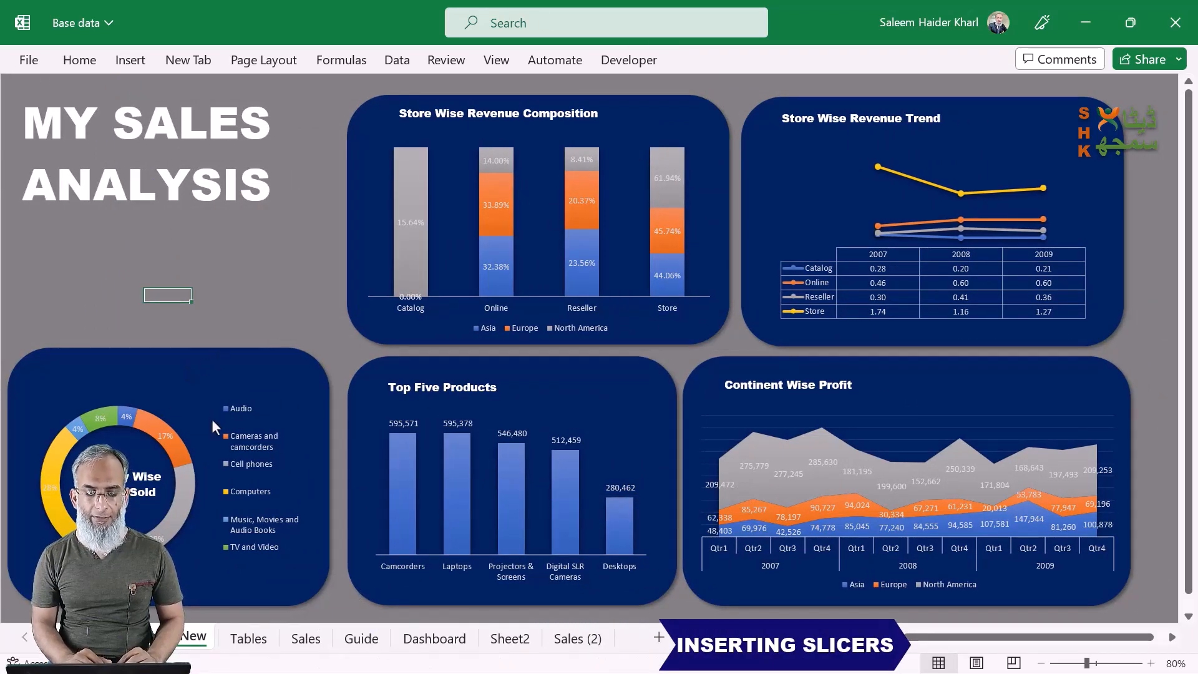
left_click(249, 458)
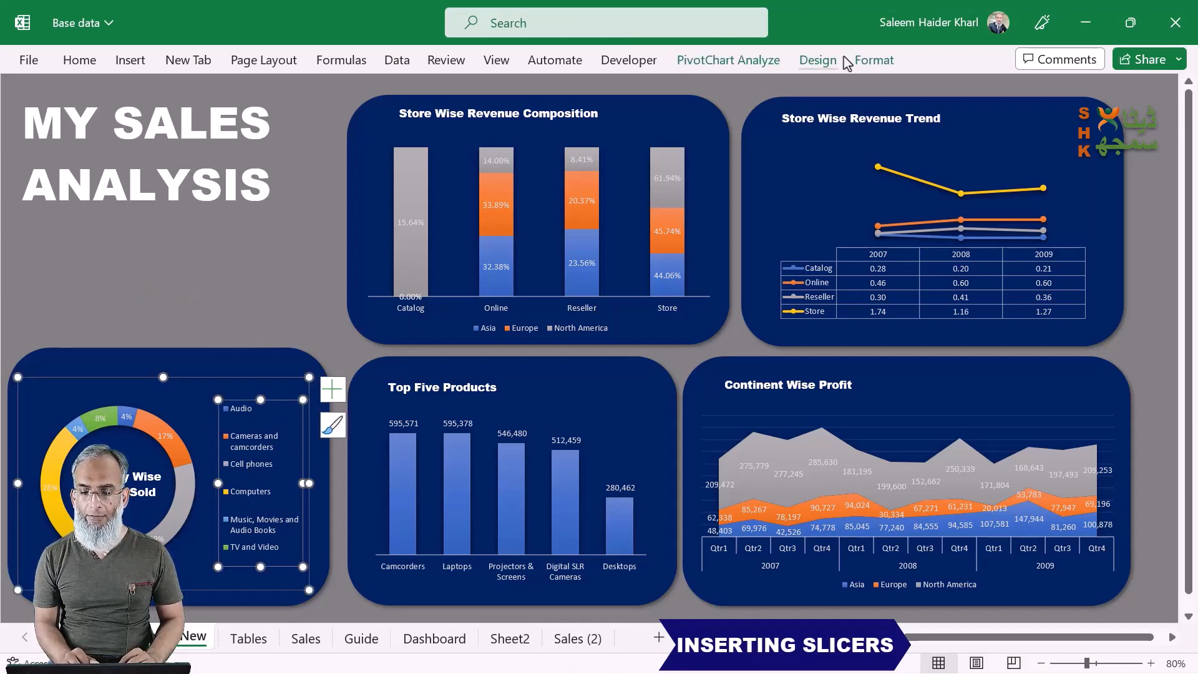
left_click(752, 65)
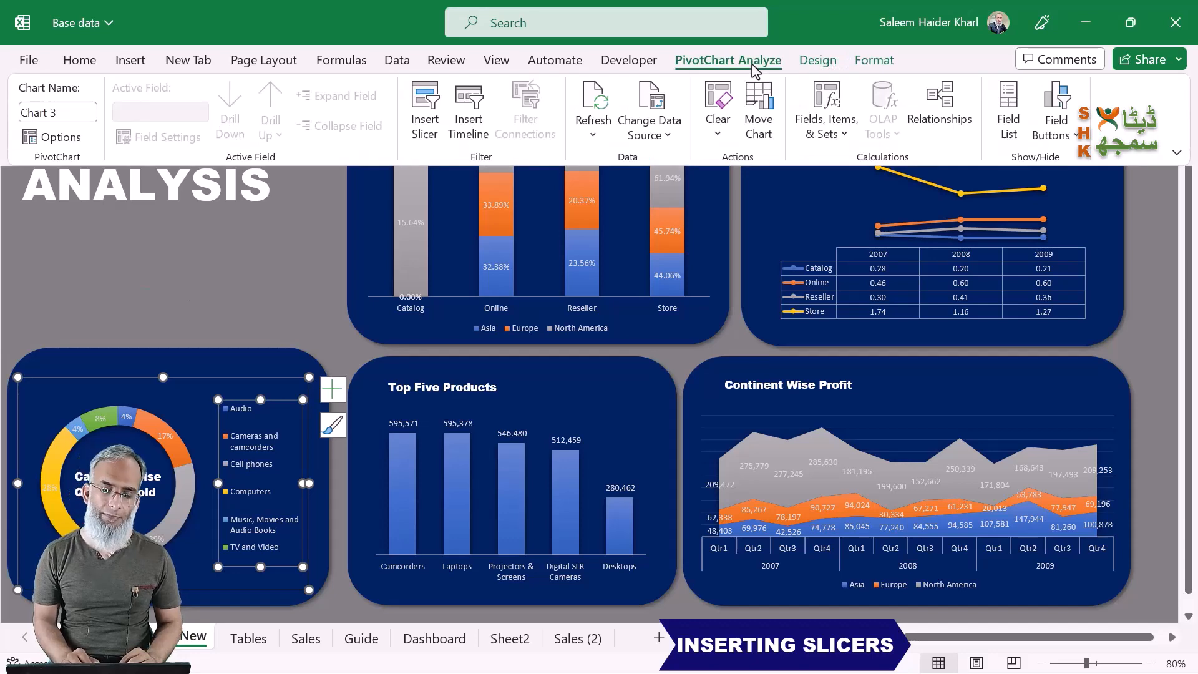
left_click(422, 118)
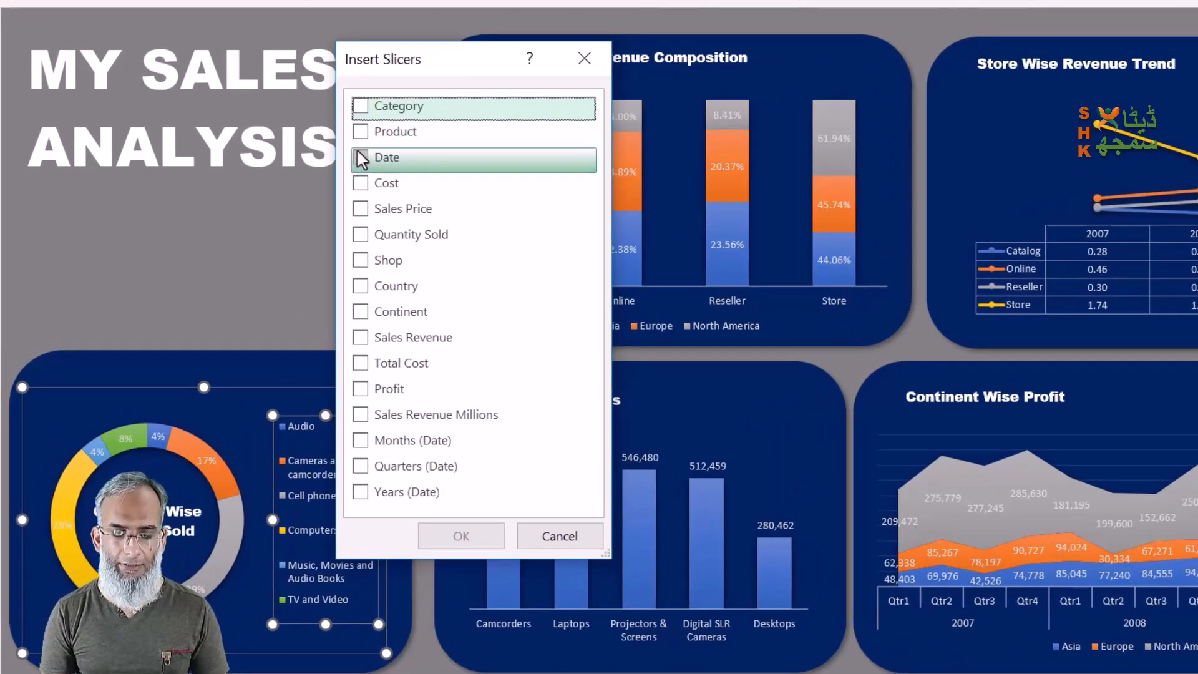
left_click(360, 107)
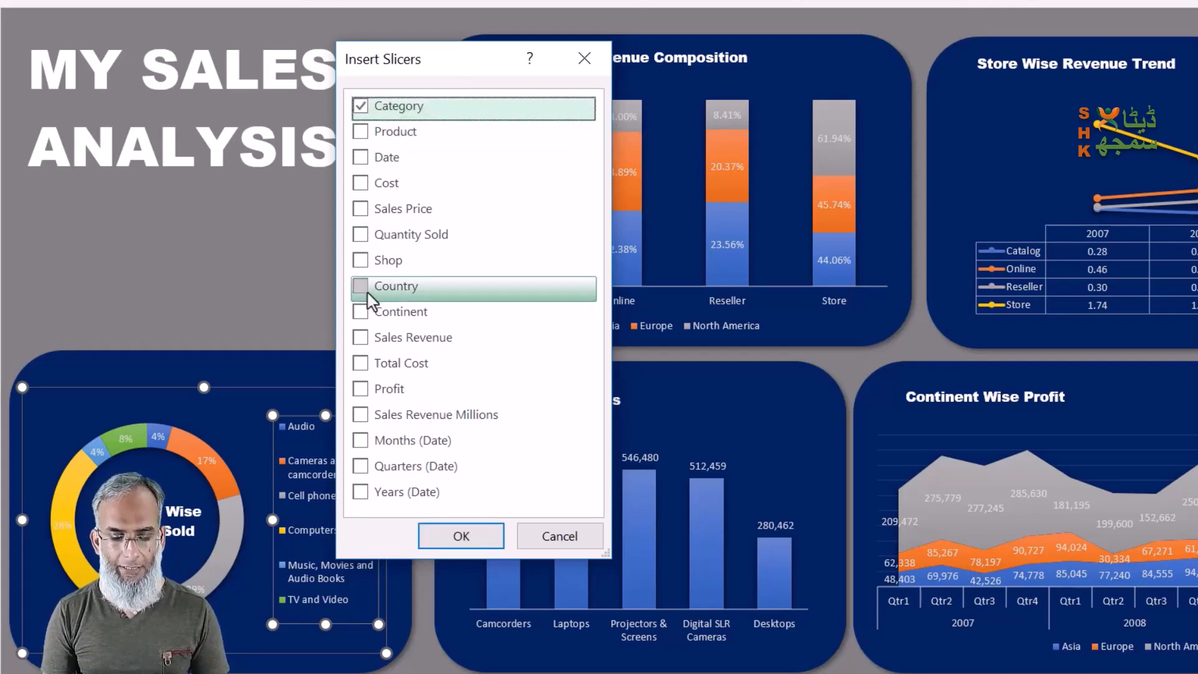
left_click(362, 493)
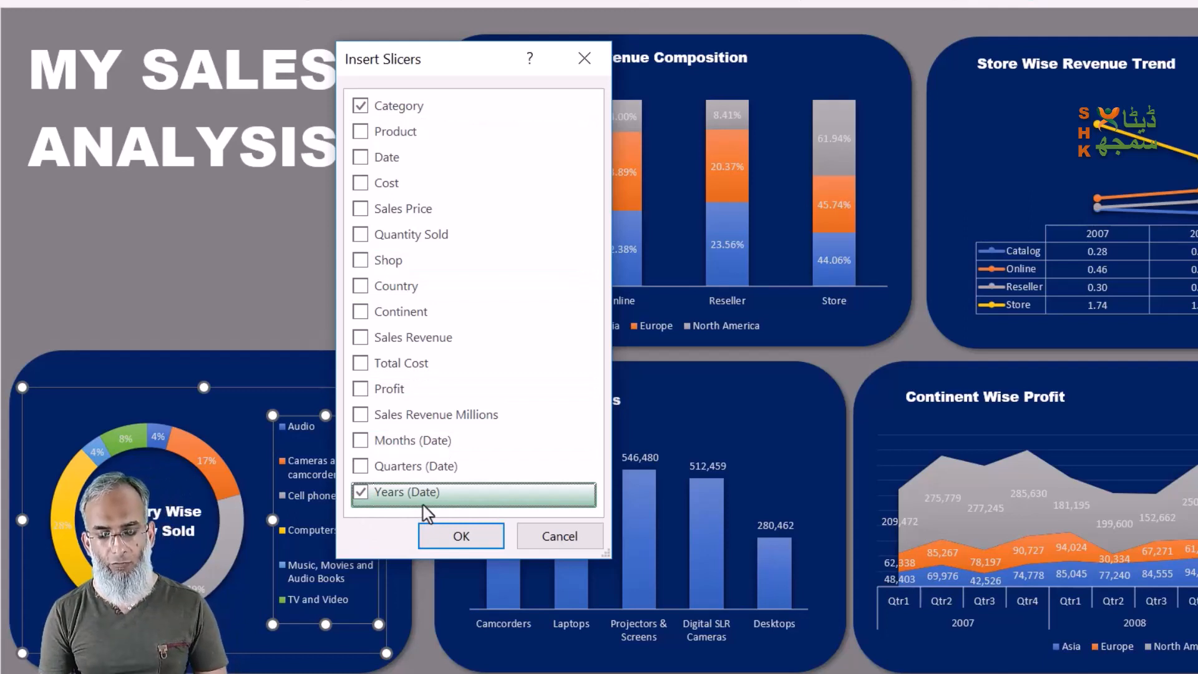
left_click(462, 535)
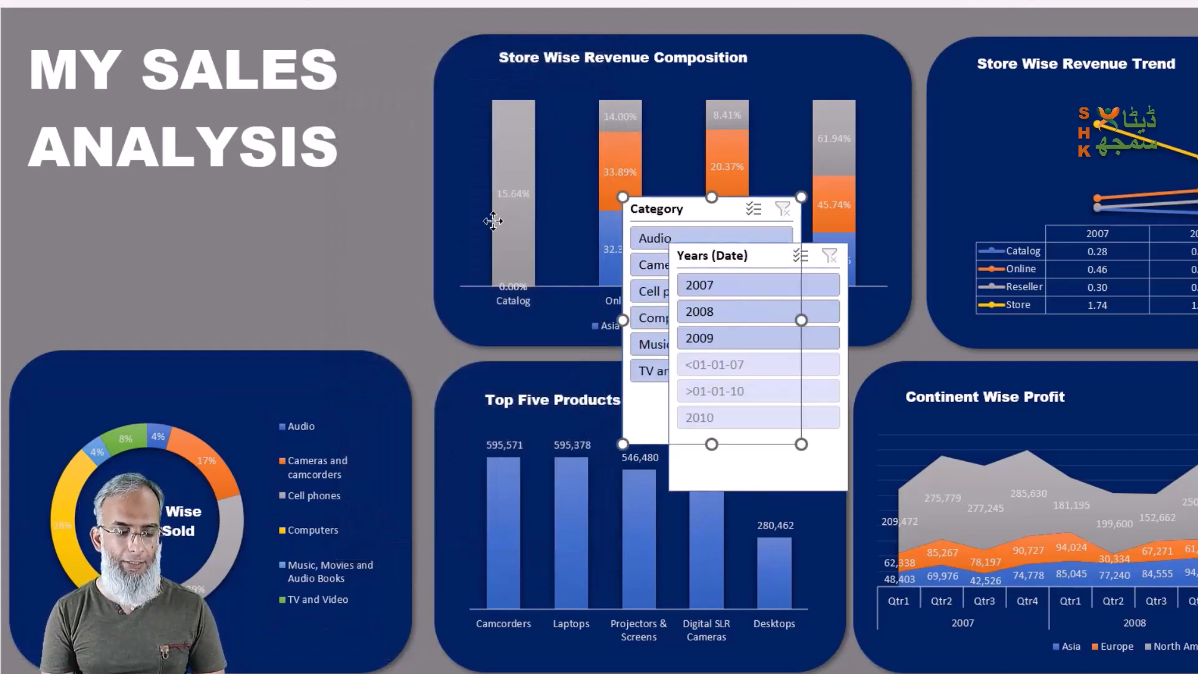
Place the Category slicer directly below the dashboard title, then widen and shorten it to fit above the donut panel
left_click_drag(493, 221, 104, 208)
left_click_drag(201, 436, 390, 312)
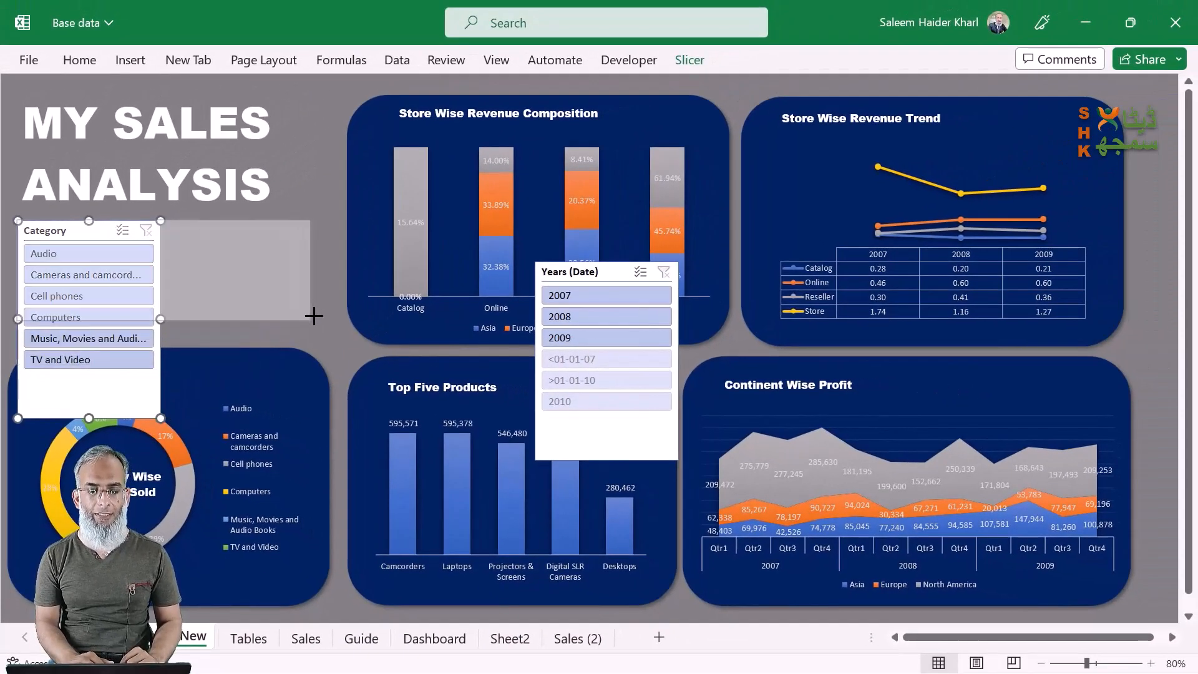
left_click_drag(314, 317, 310, 289)
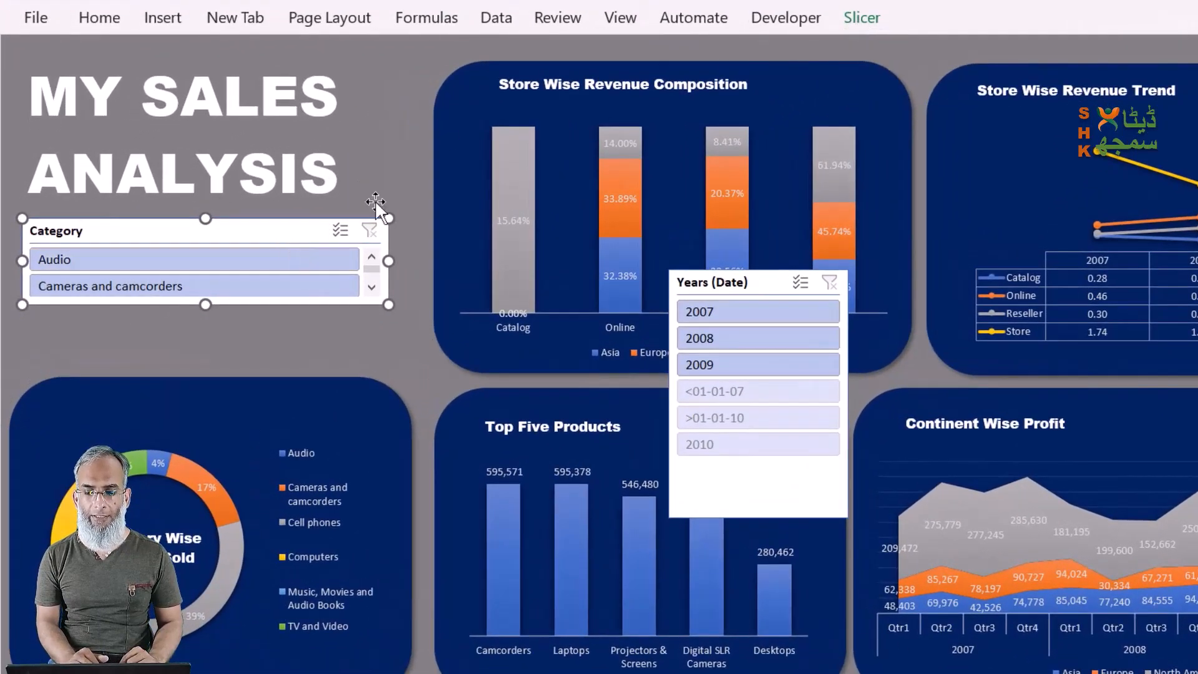
Arrange the Category slicer's buttons in 3 columns
left_click(871, 18)
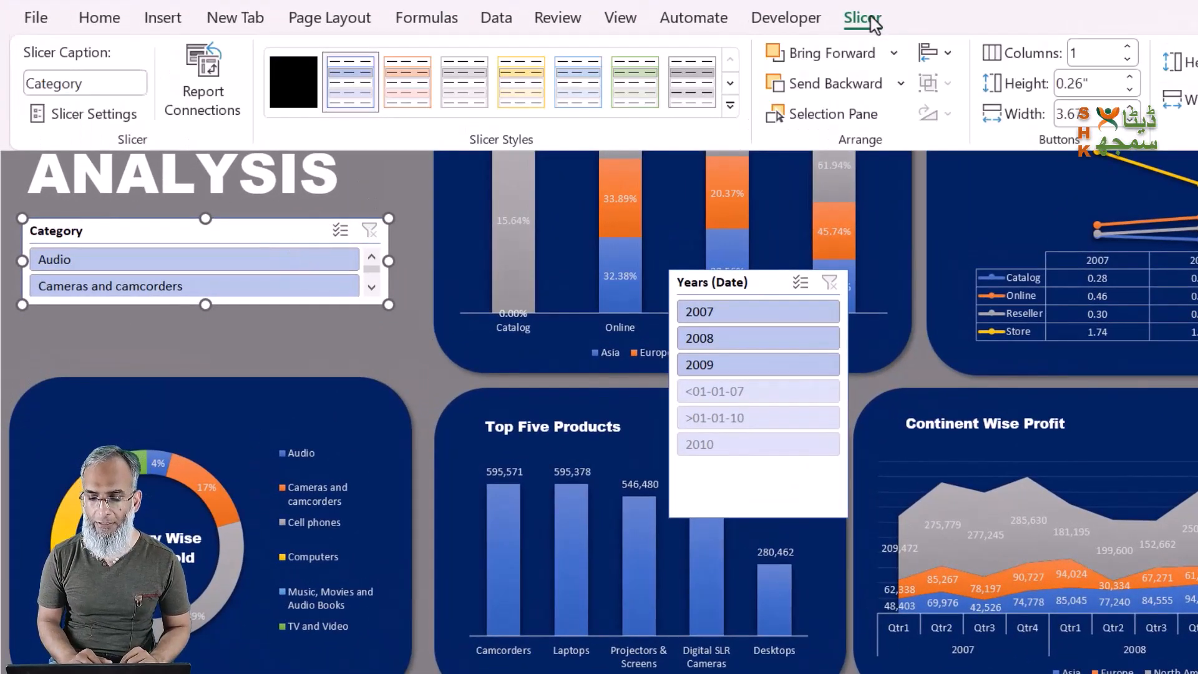
left_click(1128, 50)
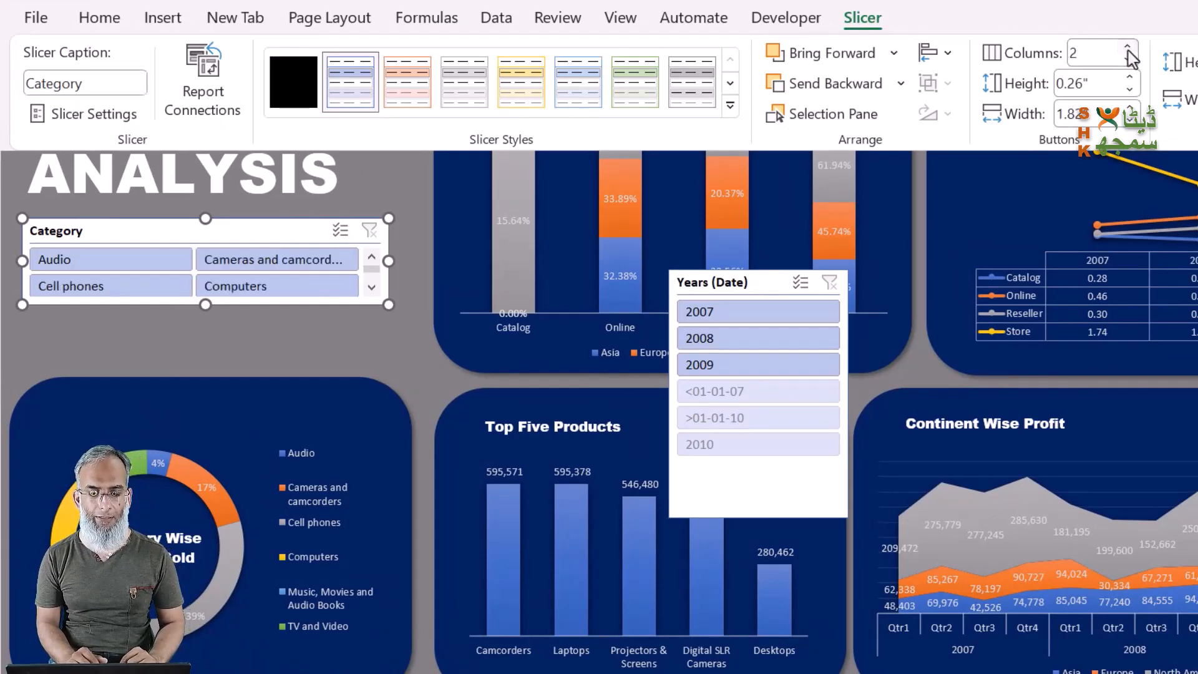
left_click(1128, 50)
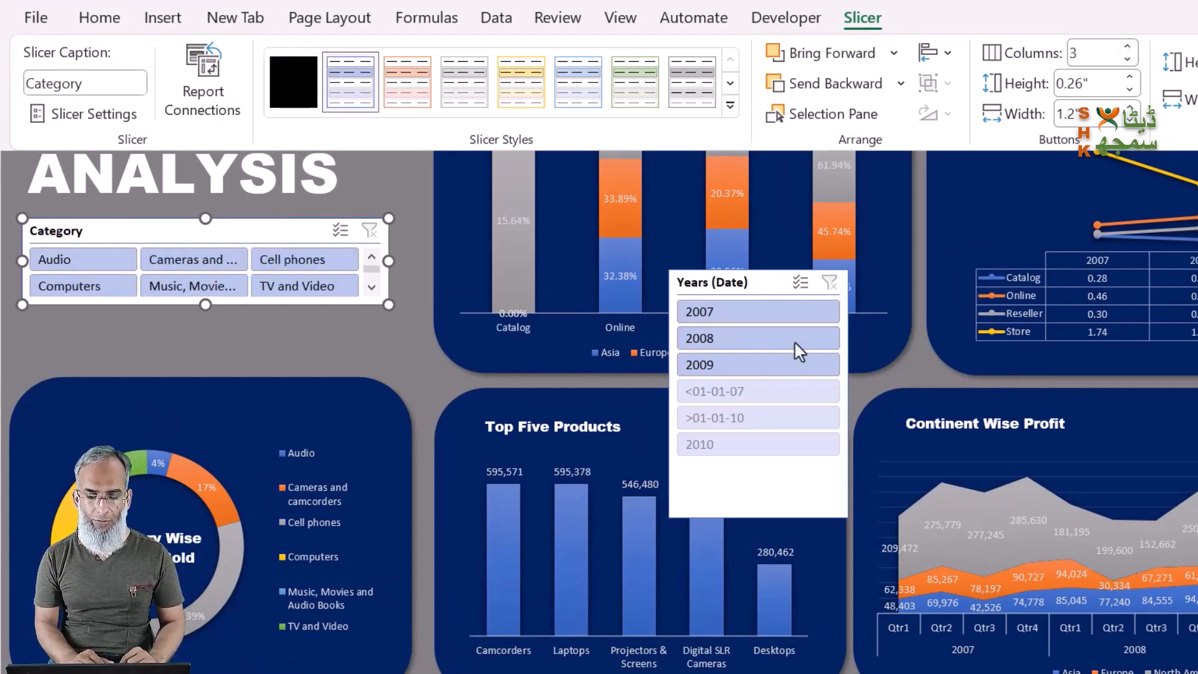
left_click(293, 379)
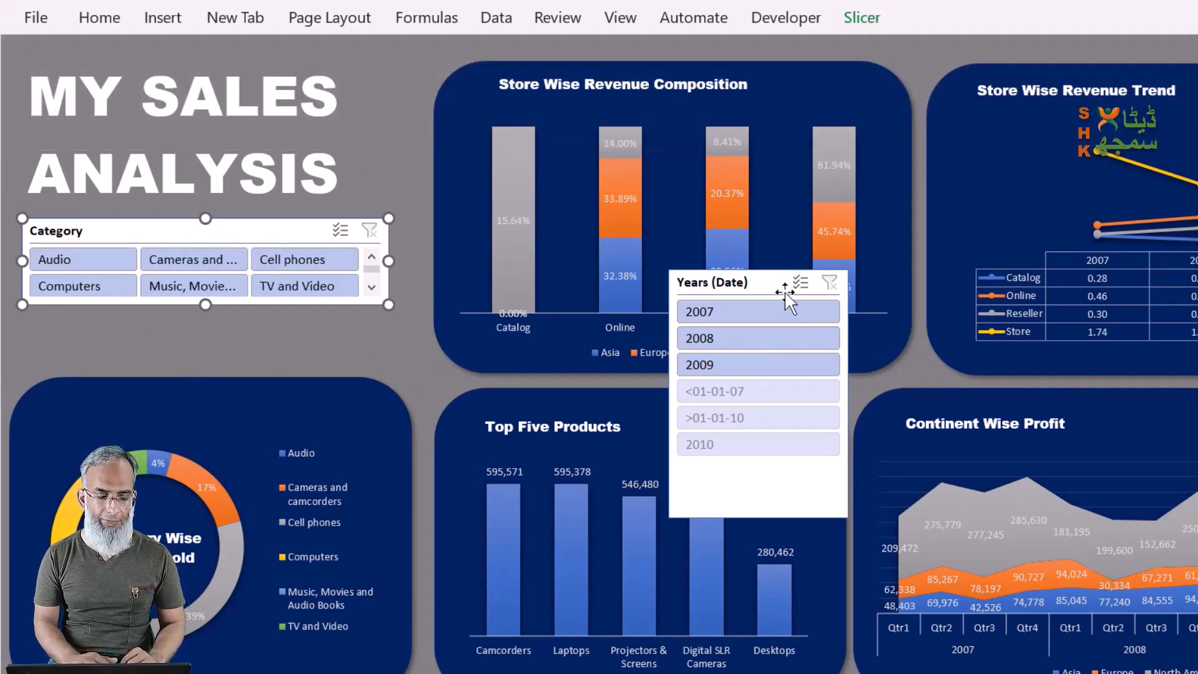
Fit the Years (Date) slicer under the Category slicer at the same width and arrange its buttons in 3 columns
left_click_drag(780, 294, 133, 340)
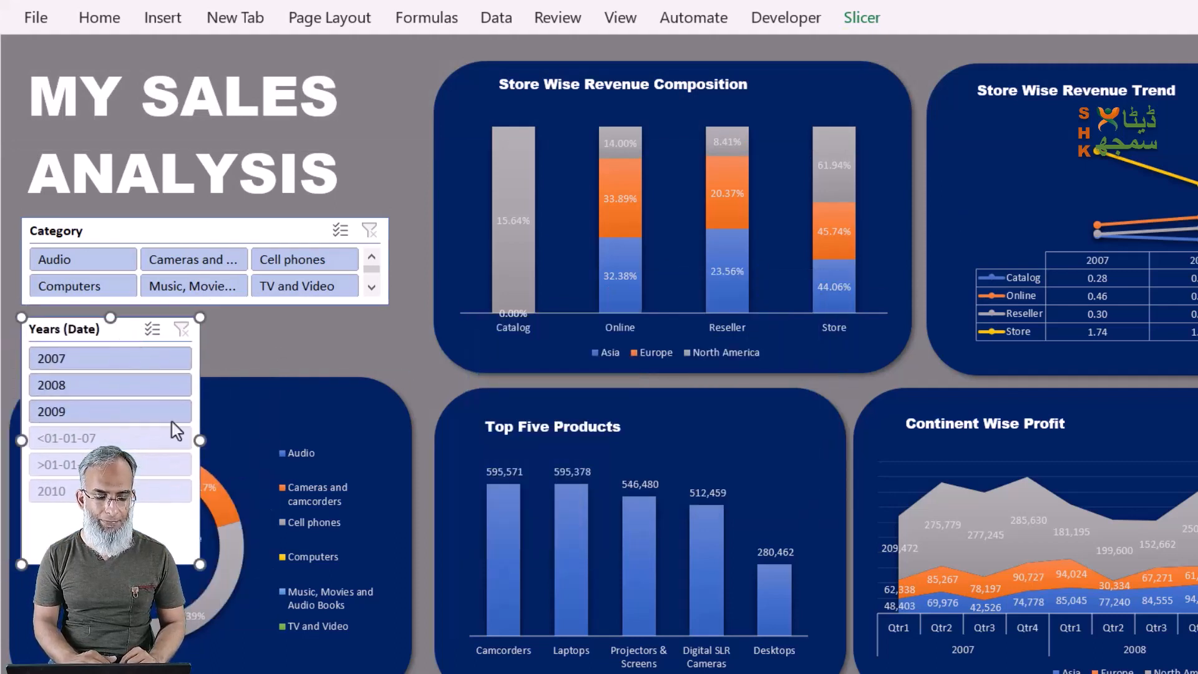
left_click_drag(195, 562, 388, 379)
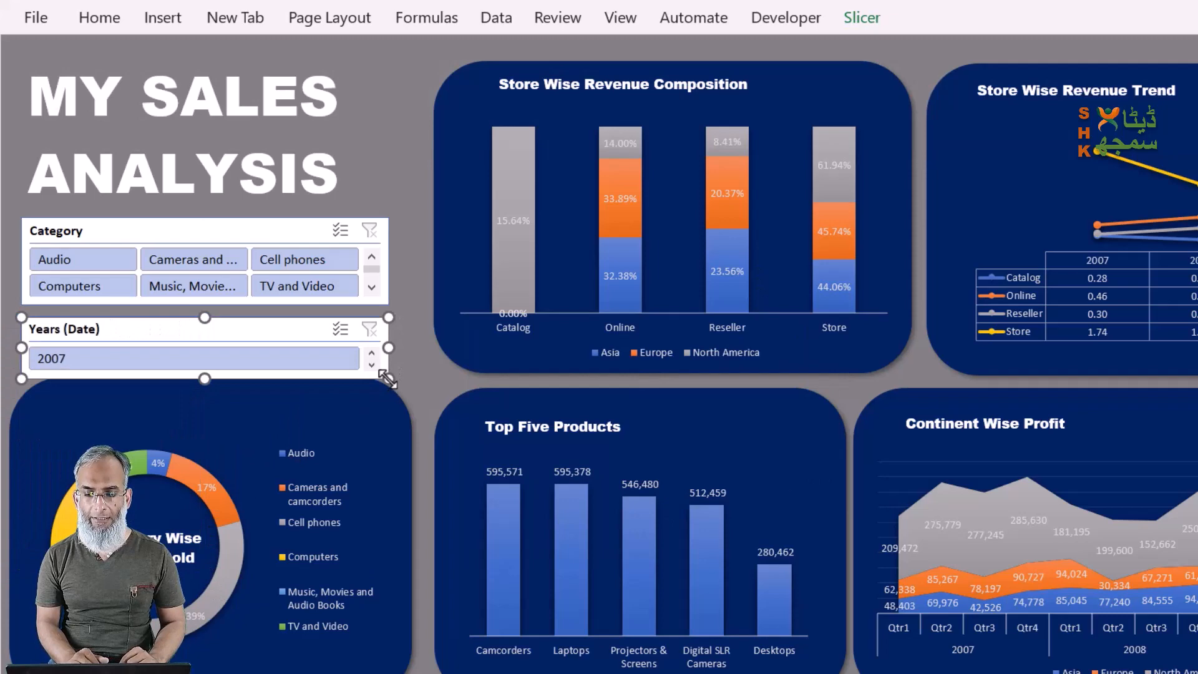
left_click(861, 17)
left_click(1128, 46)
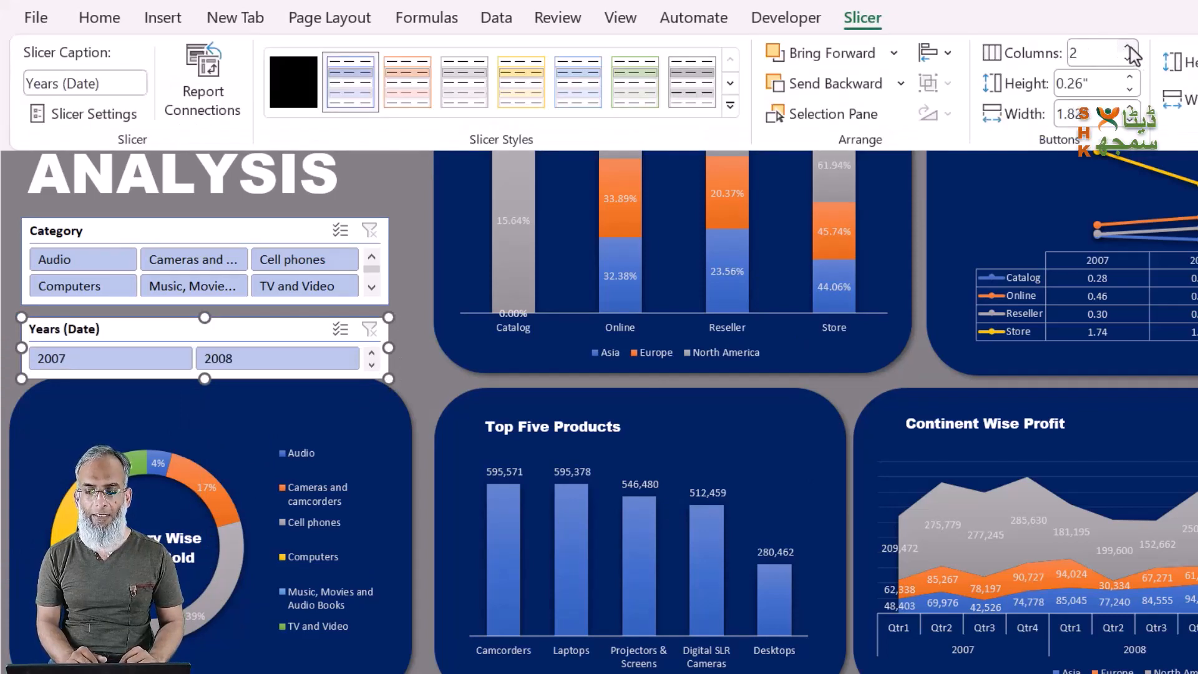
left_click(1128, 46)
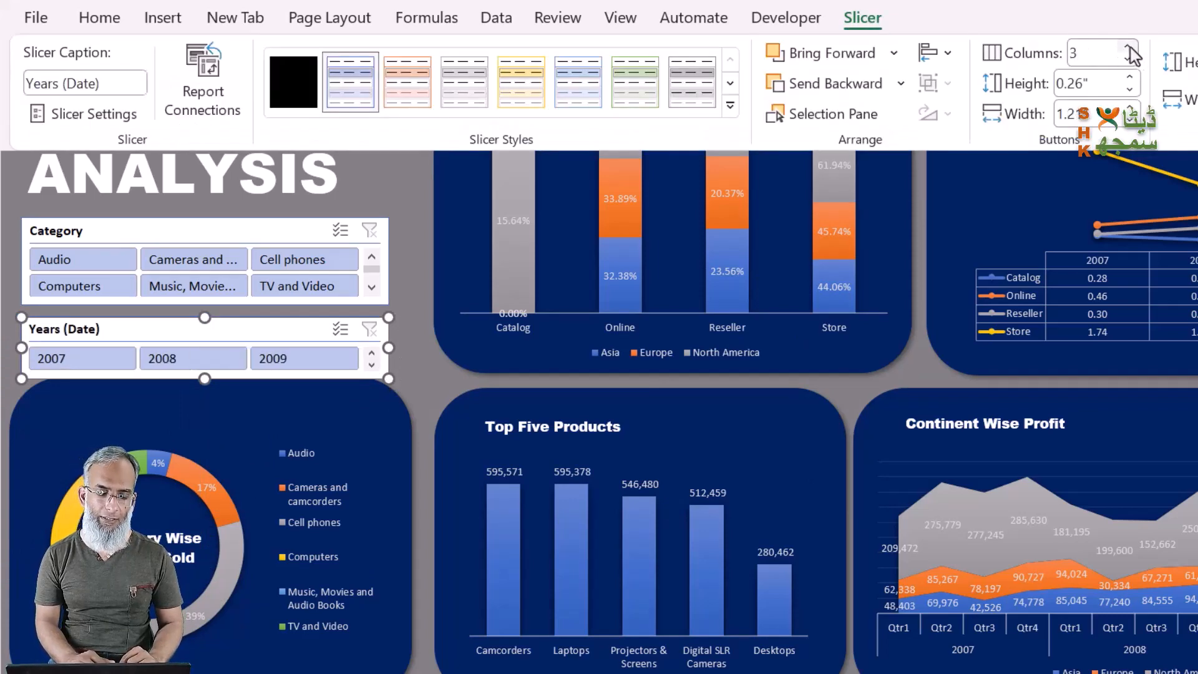
left_click(256, 327)
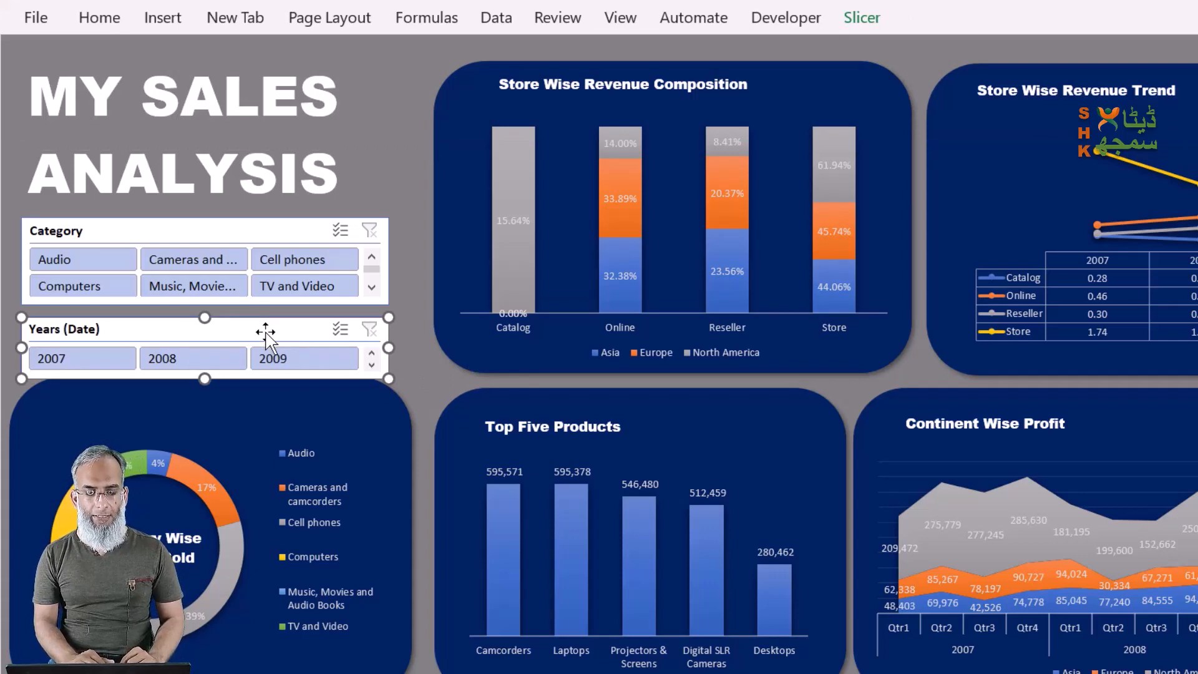
Nudge both slicers slightly upward and increase the Category slicer's height until all its buttons fit without a scroll bar
left_click_drag(265, 333, 265, 329)
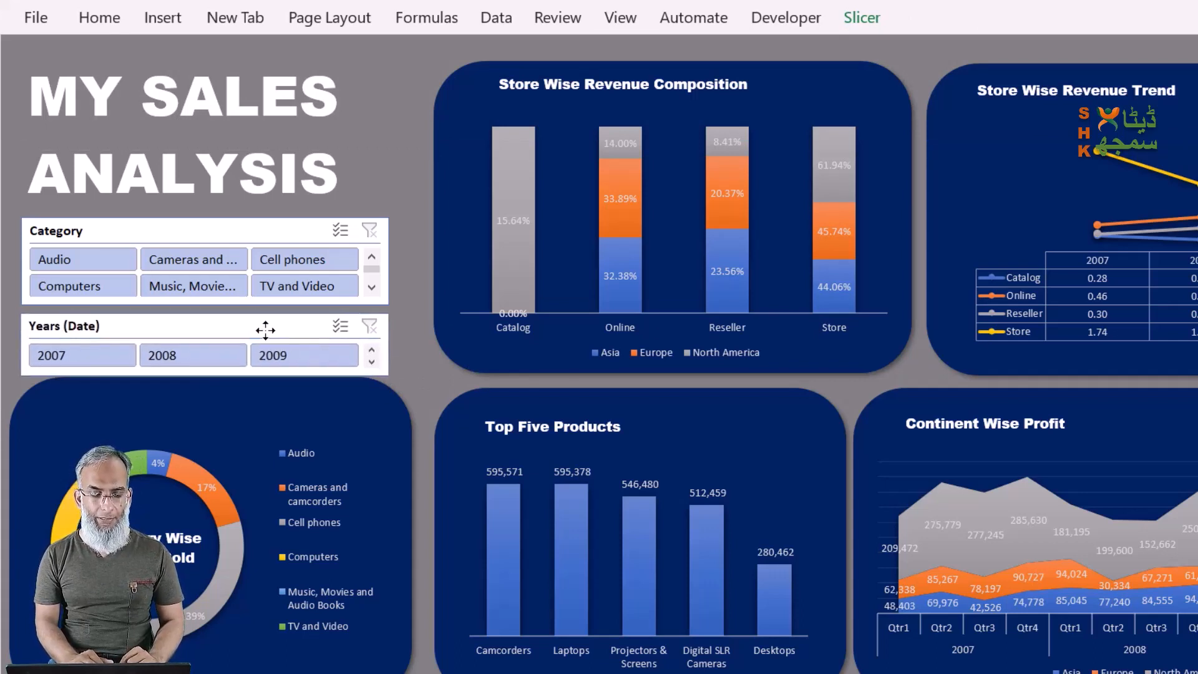
left_click_drag(270, 230, 272, 220)
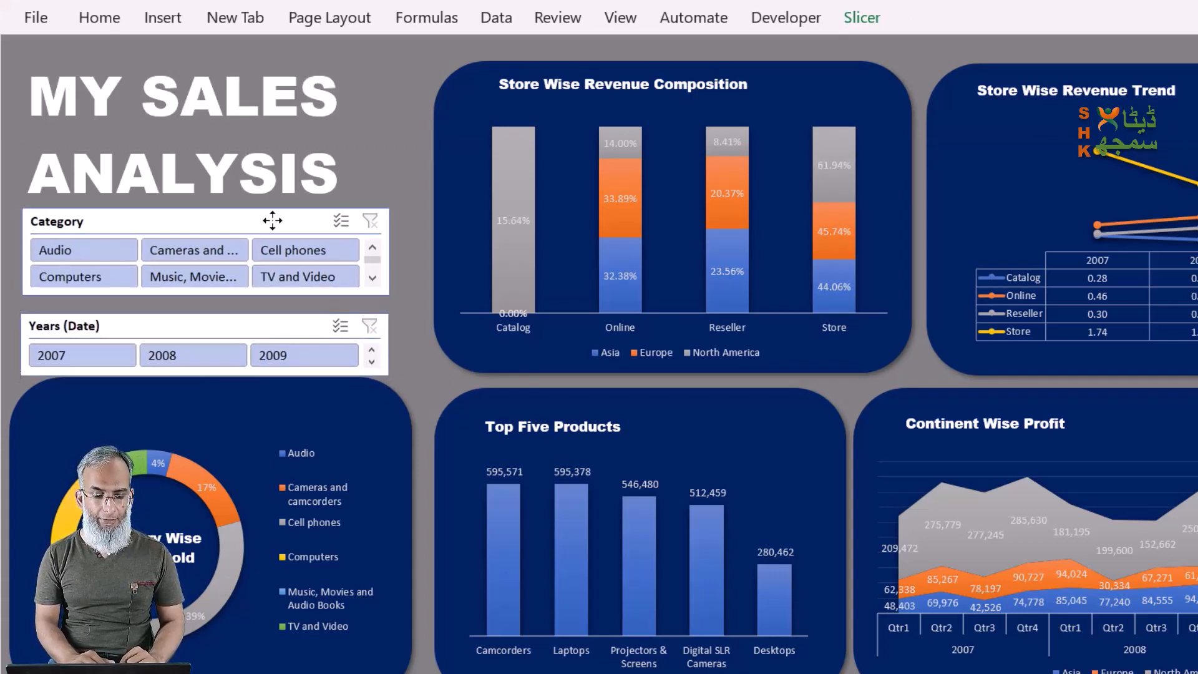
mouse_move(207, 295)
left_mouse_down()
mouse_move(209, 315)
mouse_move(207, 299)
left_mouse_up()
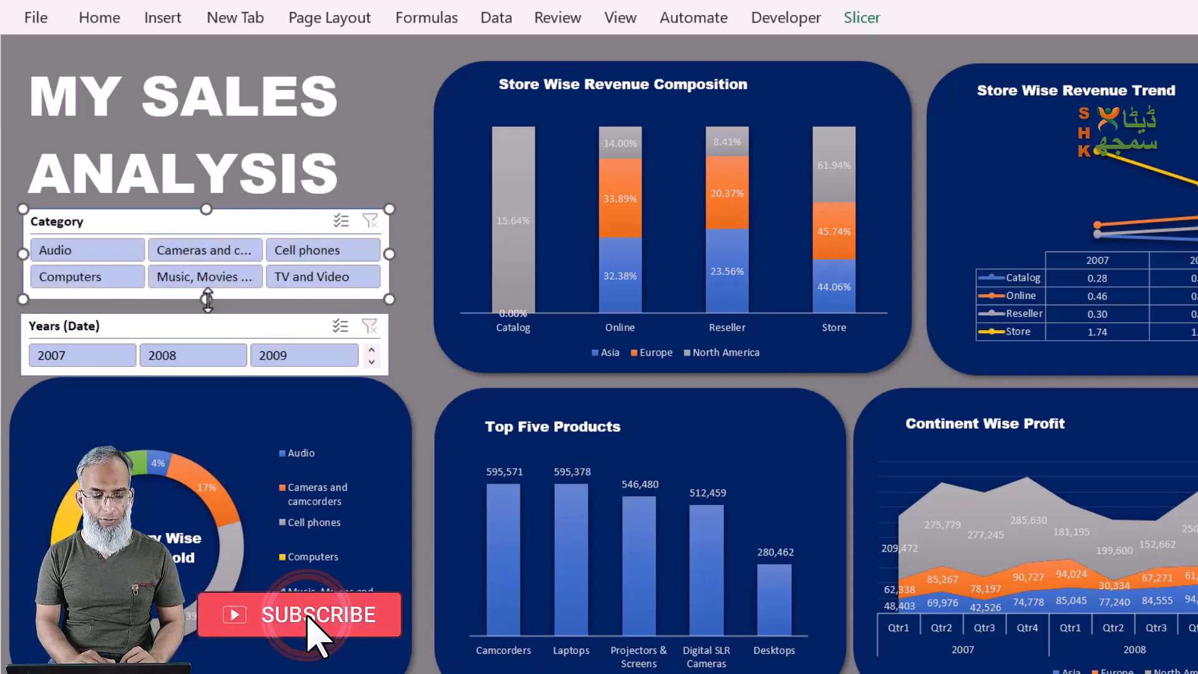
Raise the Years (Date) slicer's upper edge closer to the Category slicer and extend its lower edge to show every button
left_click(225, 329)
left_click_drag(204, 313, 206, 306)
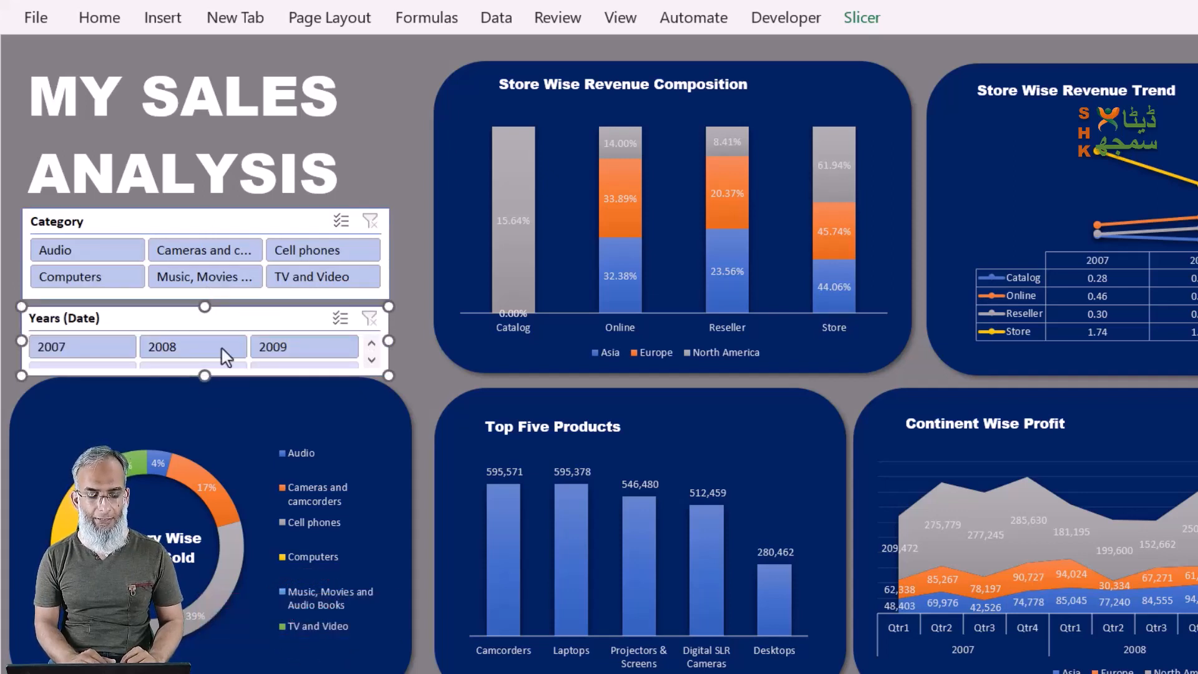
left_click_drag(205, 374, 205, 418)
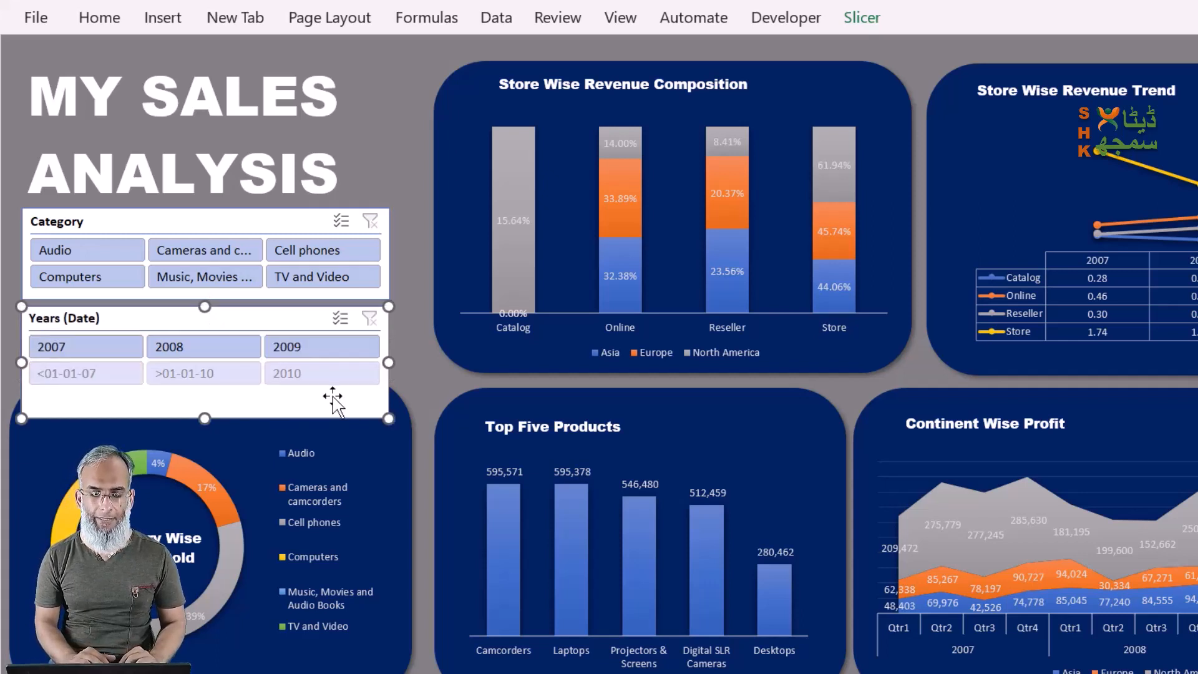
Hide items with no data in the Years (Date) slicer and reduce its height to fit a single row of buttons
left_click(864, 22)
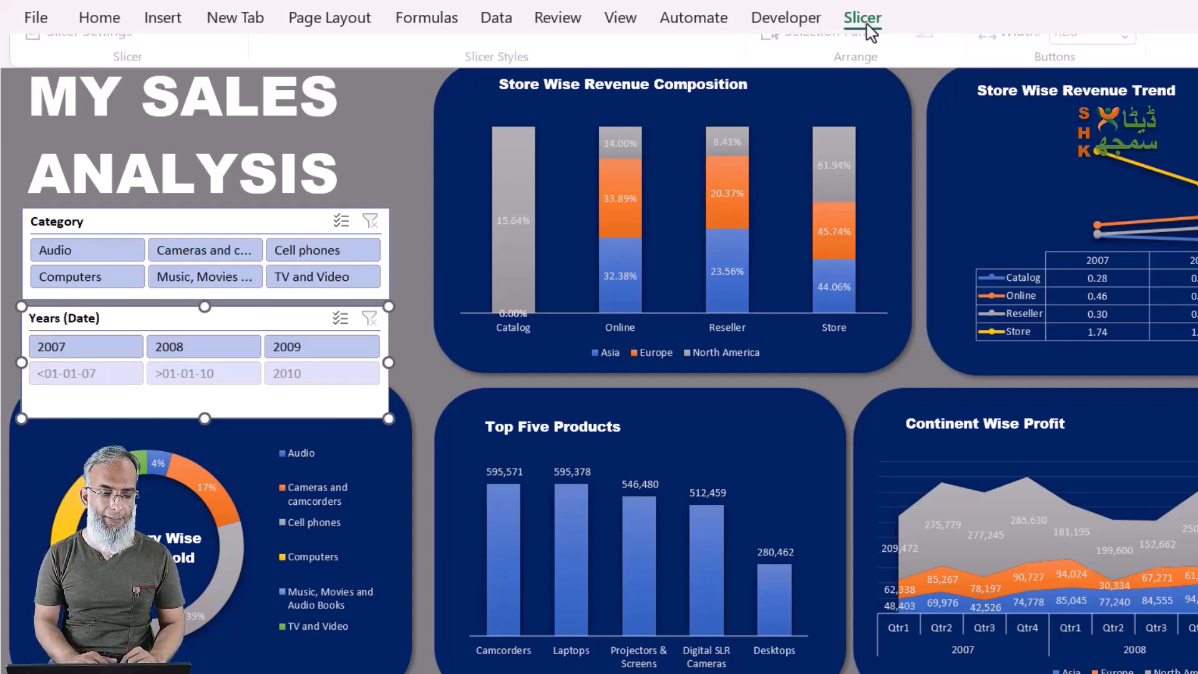
left_click(58, 116)
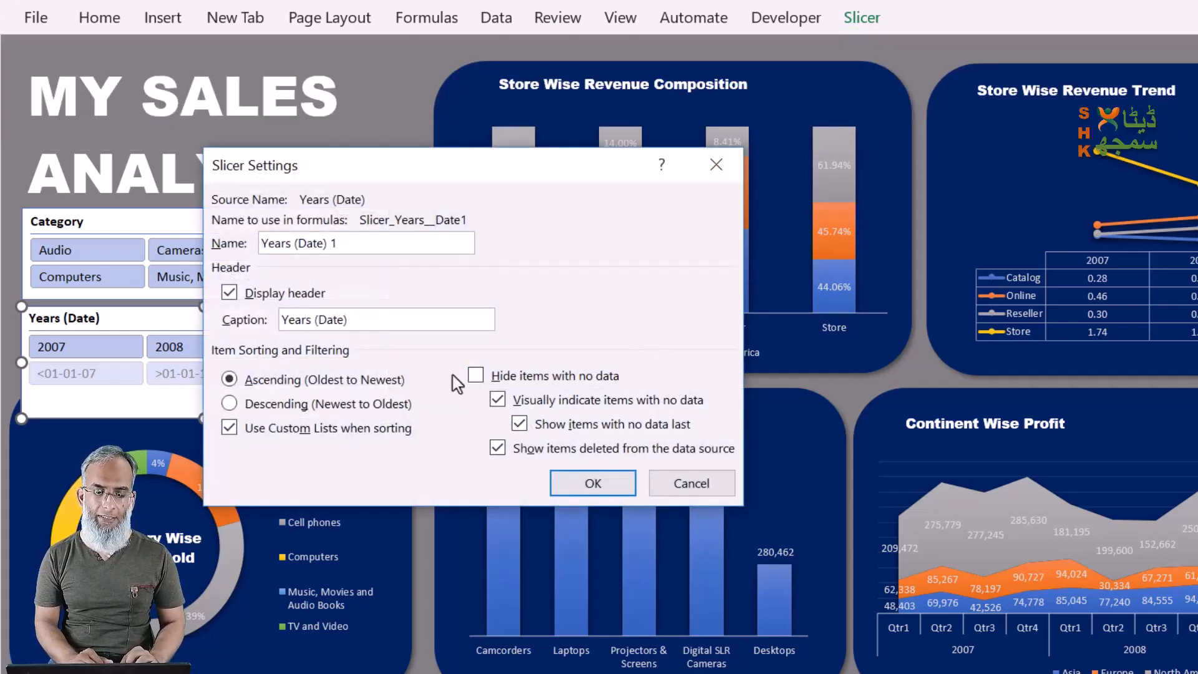
left_click(477, 376)
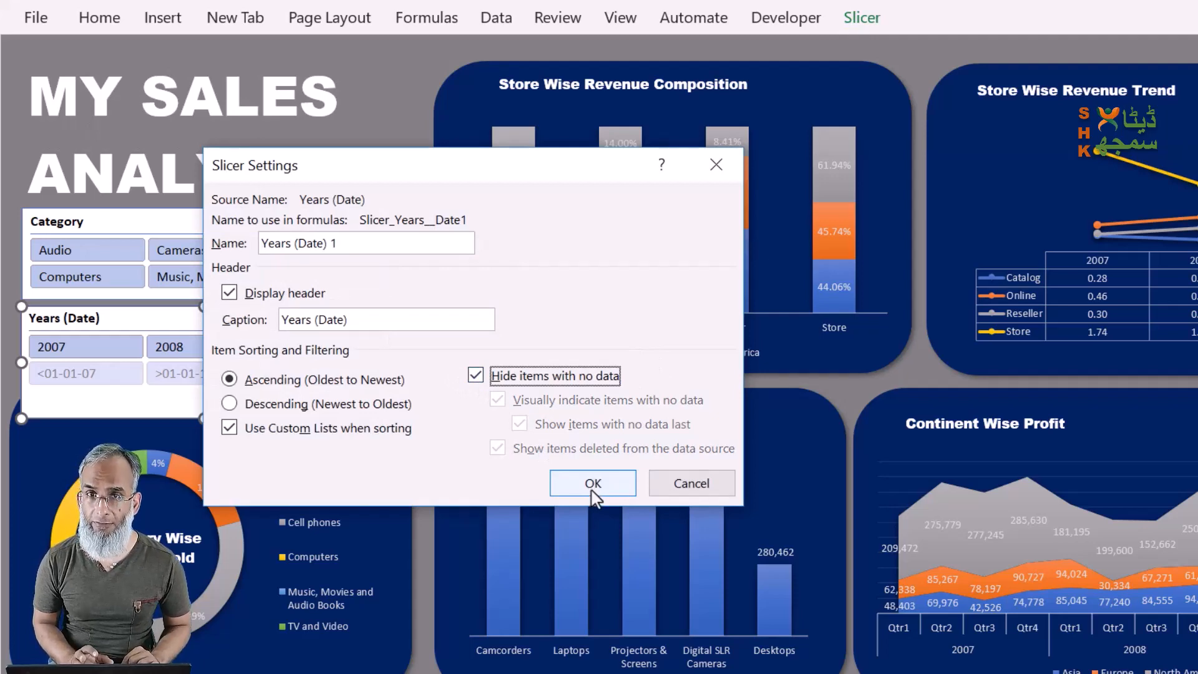
left_click(590, 490)
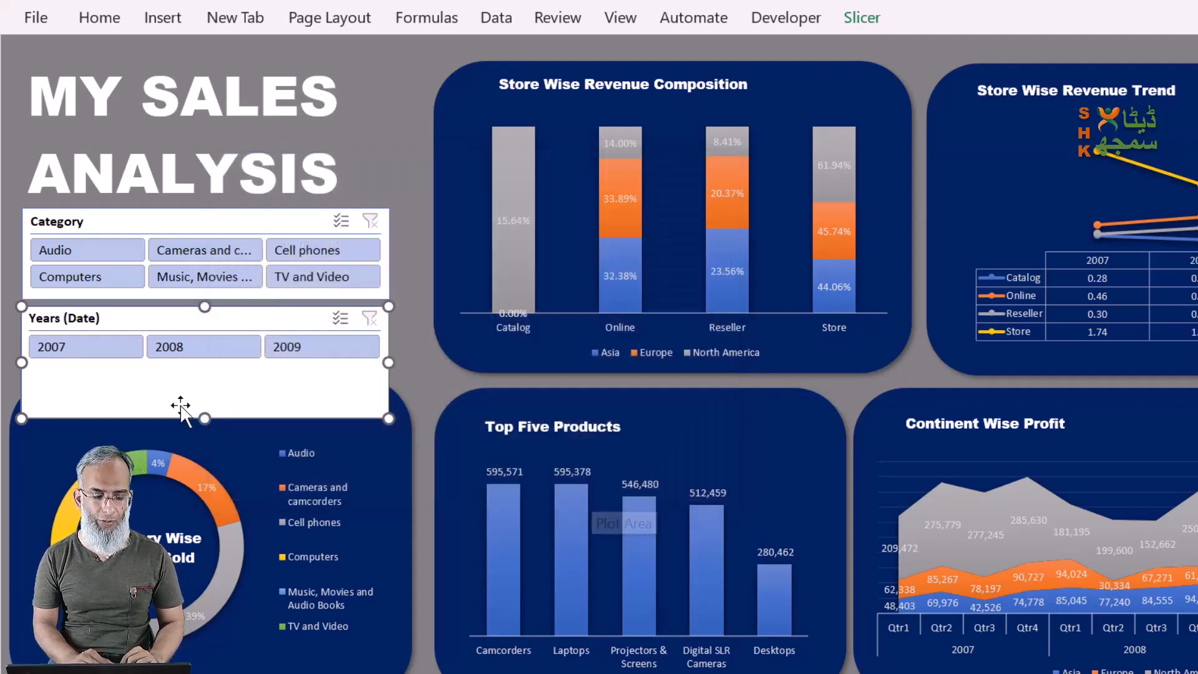
left_click_drag(204, 418, 204, 368)
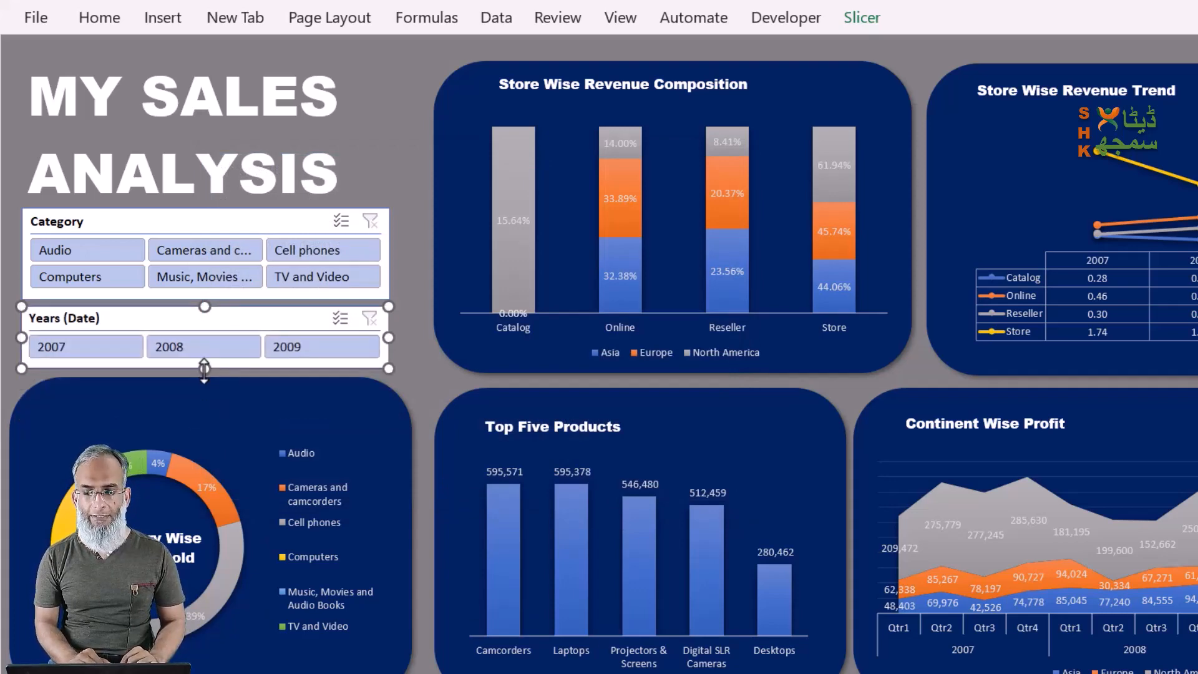
Apply the gray Dark slicer style to the Years (Date) slicer
left_click(863, 18)
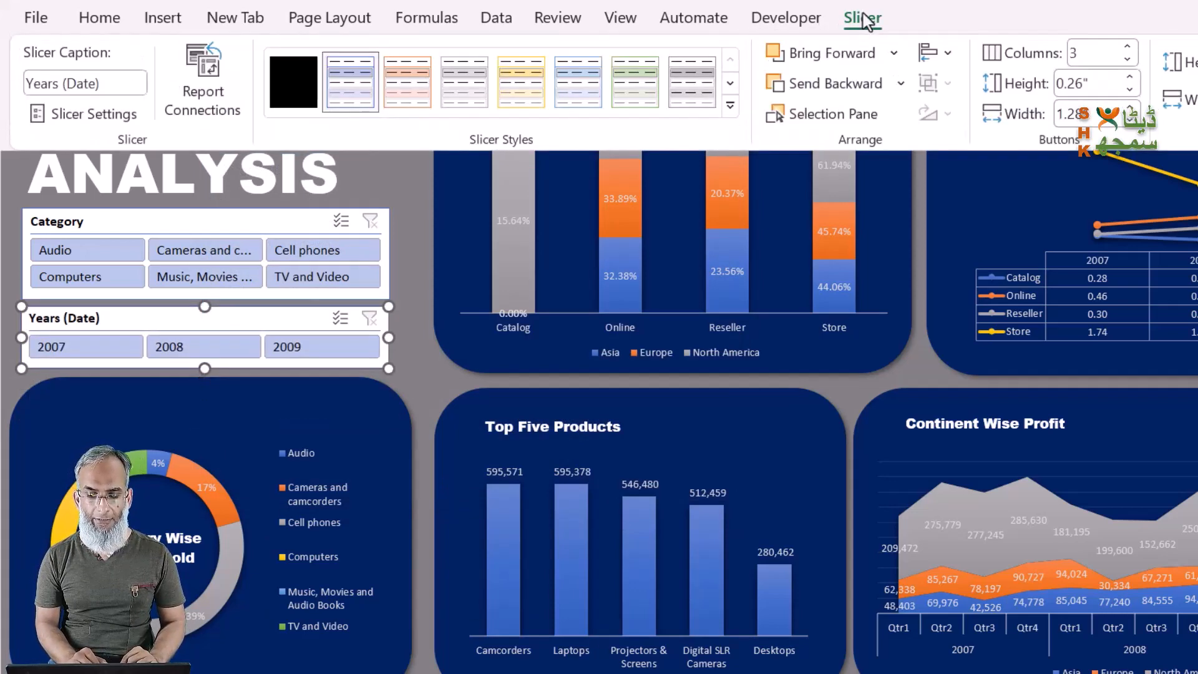
left_click(730, 106)
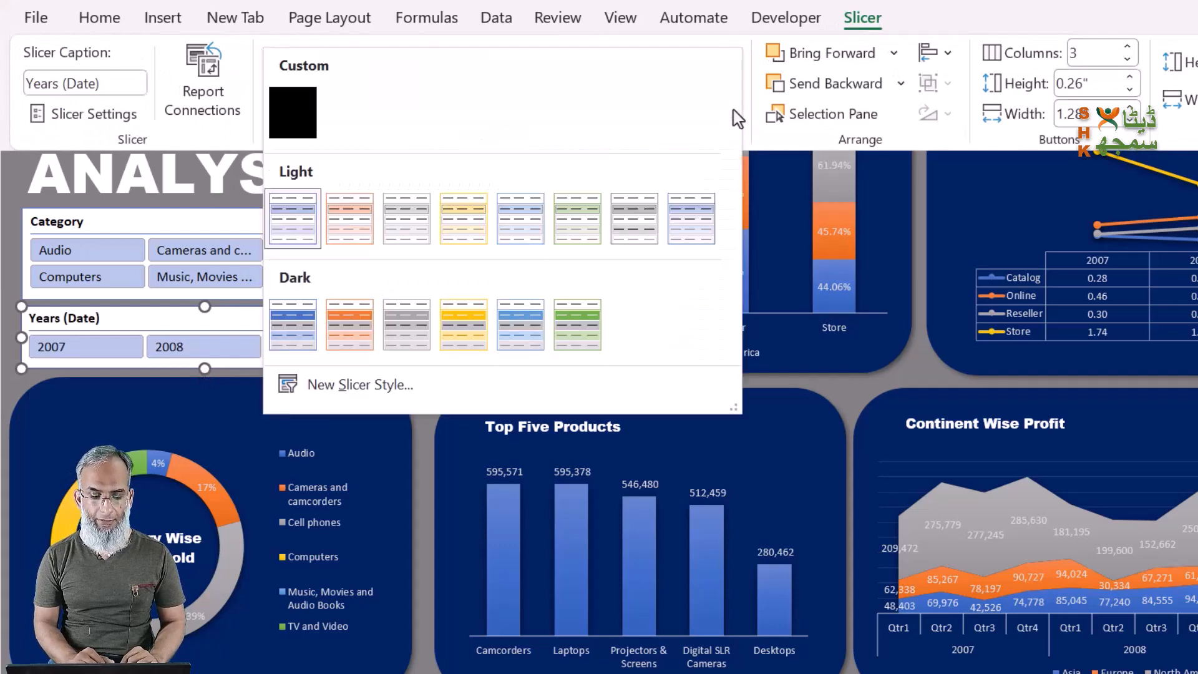
left_click(393, 344)
left_click(335, 308)
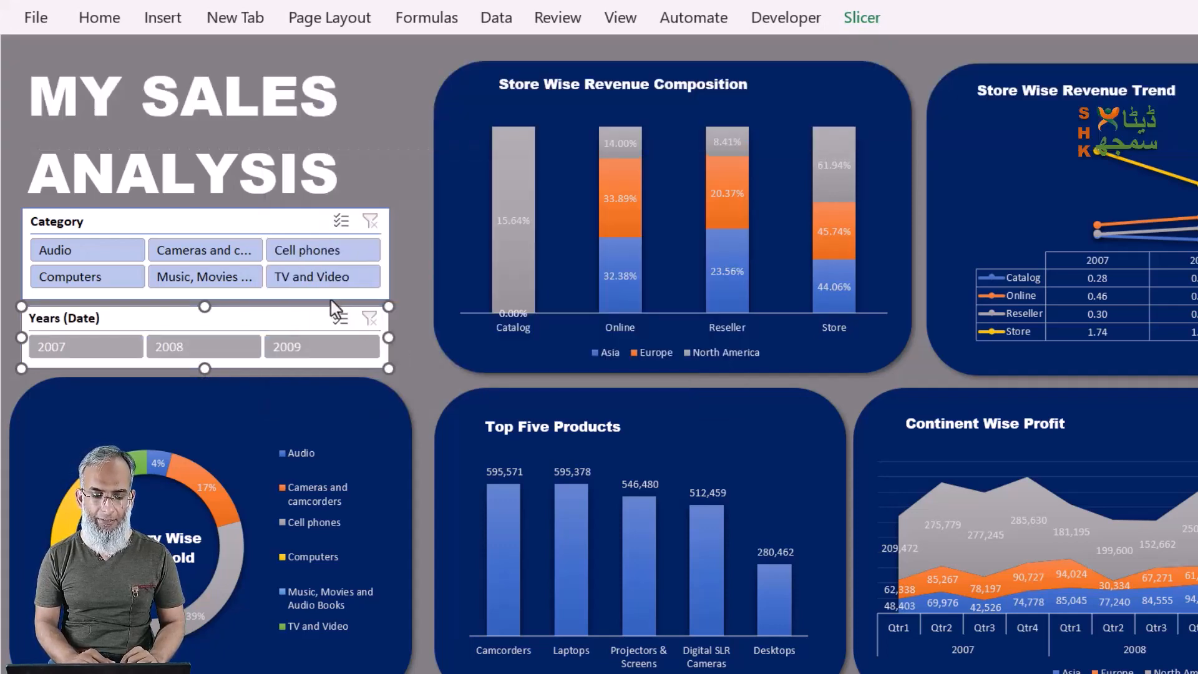
Give the Category slicer the same gray Dark style as the Years (Date) slicer, then deselect it
left_click(330, 299)
left_click(867, 17)
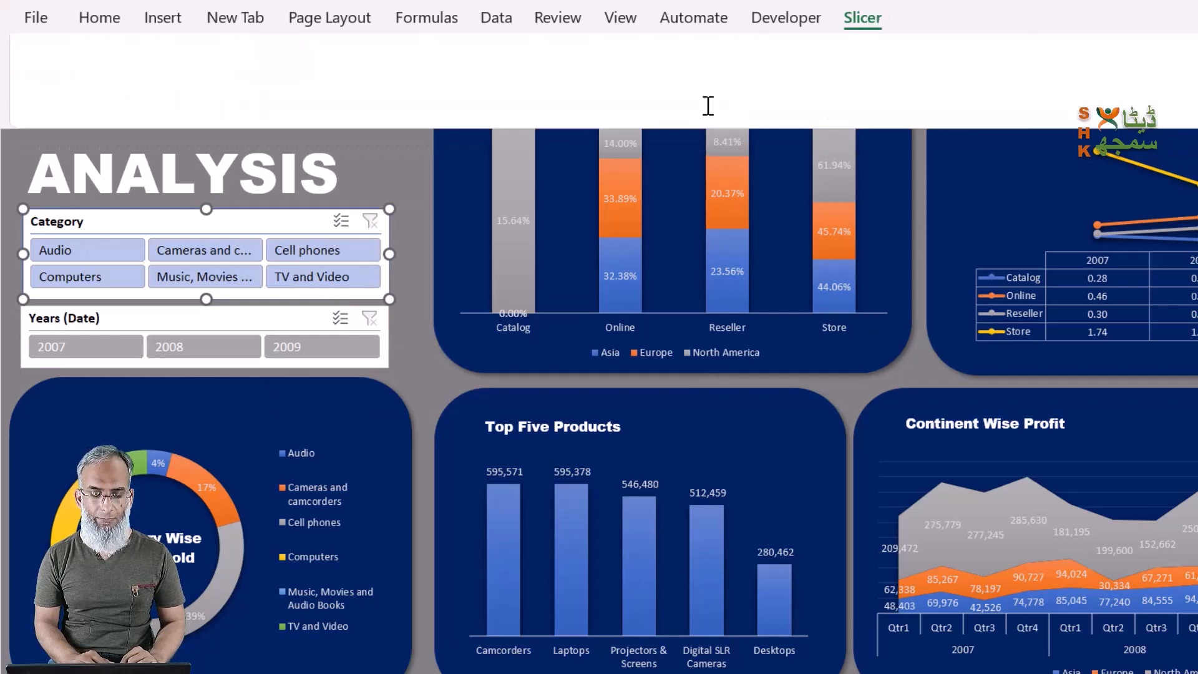
left_click(731, 109)
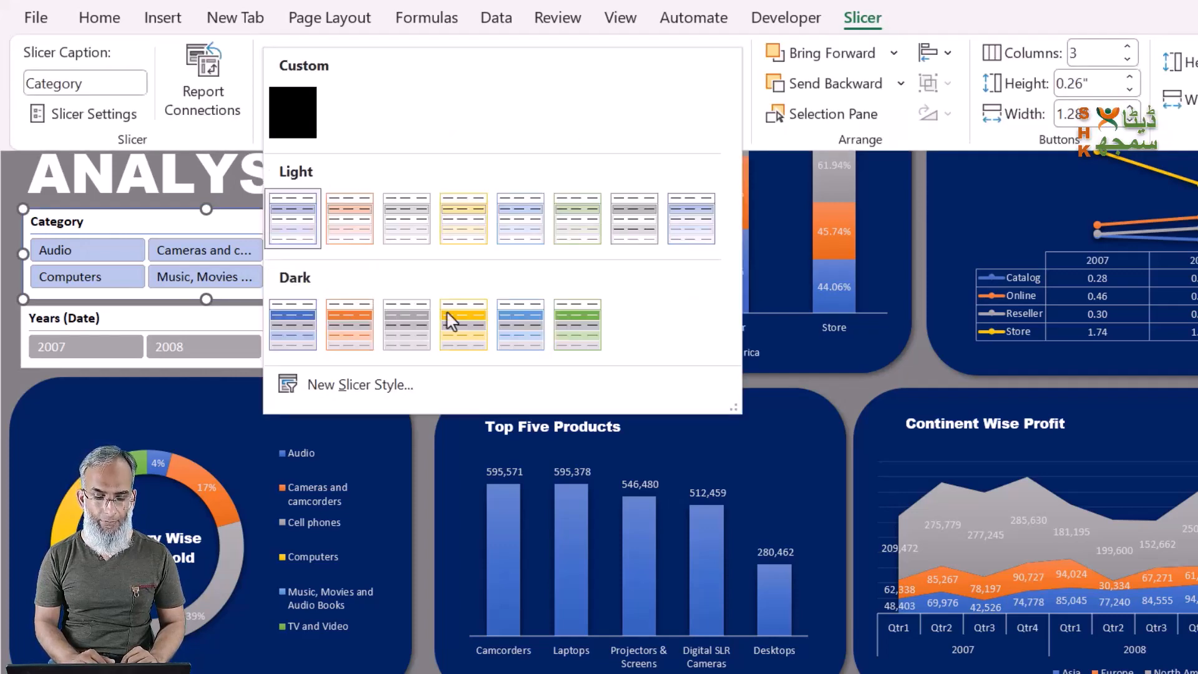
left_click(416, 347)
left_click(417, 372)
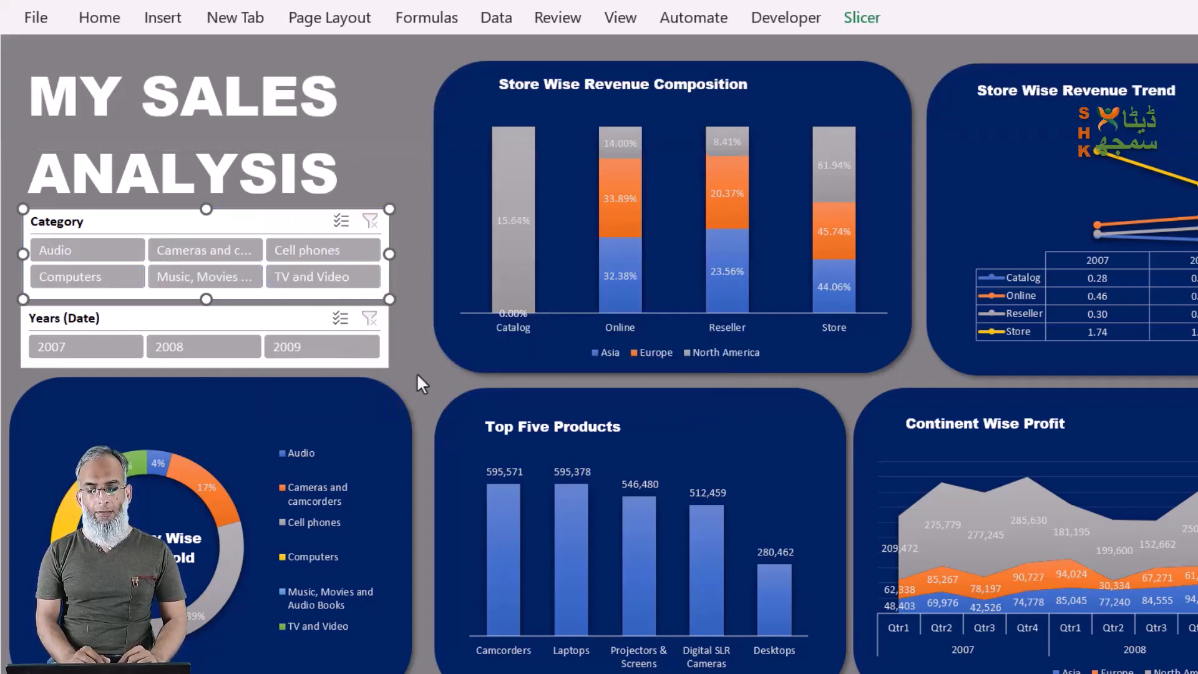
left_click(416, 373)
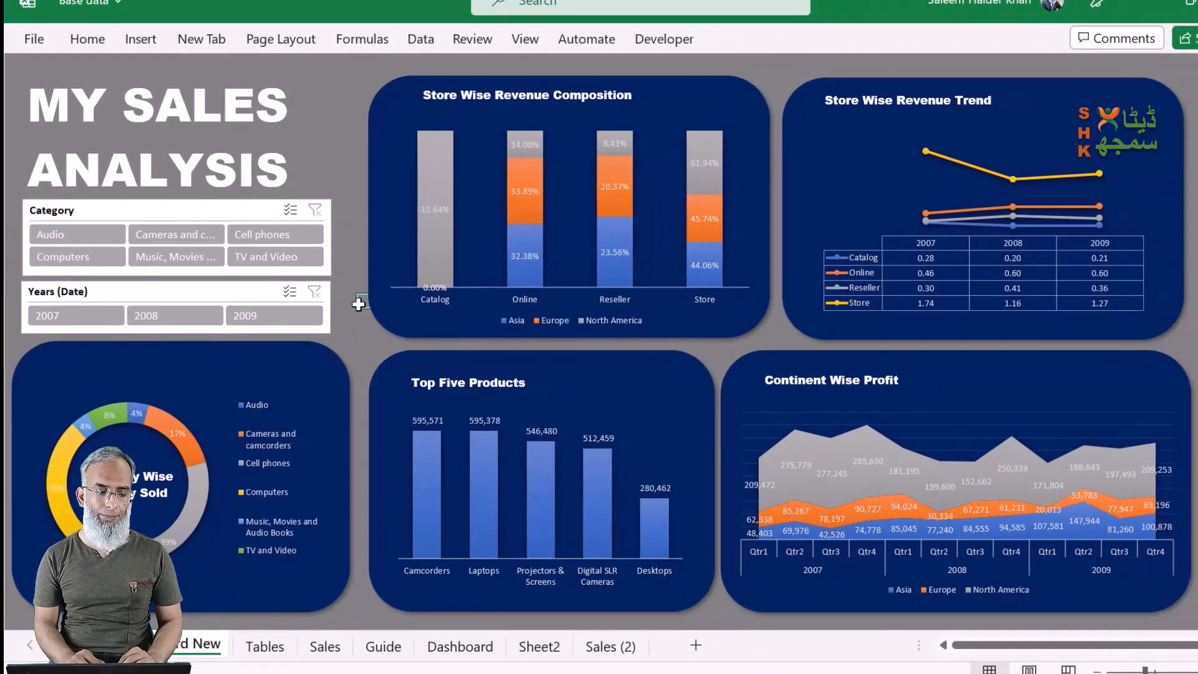
Test the Category slicer with Audio, Cameras and camcorders, Cell phones, and Music, Movies and Audio Books, then clear its filter
left_click(87, 238)
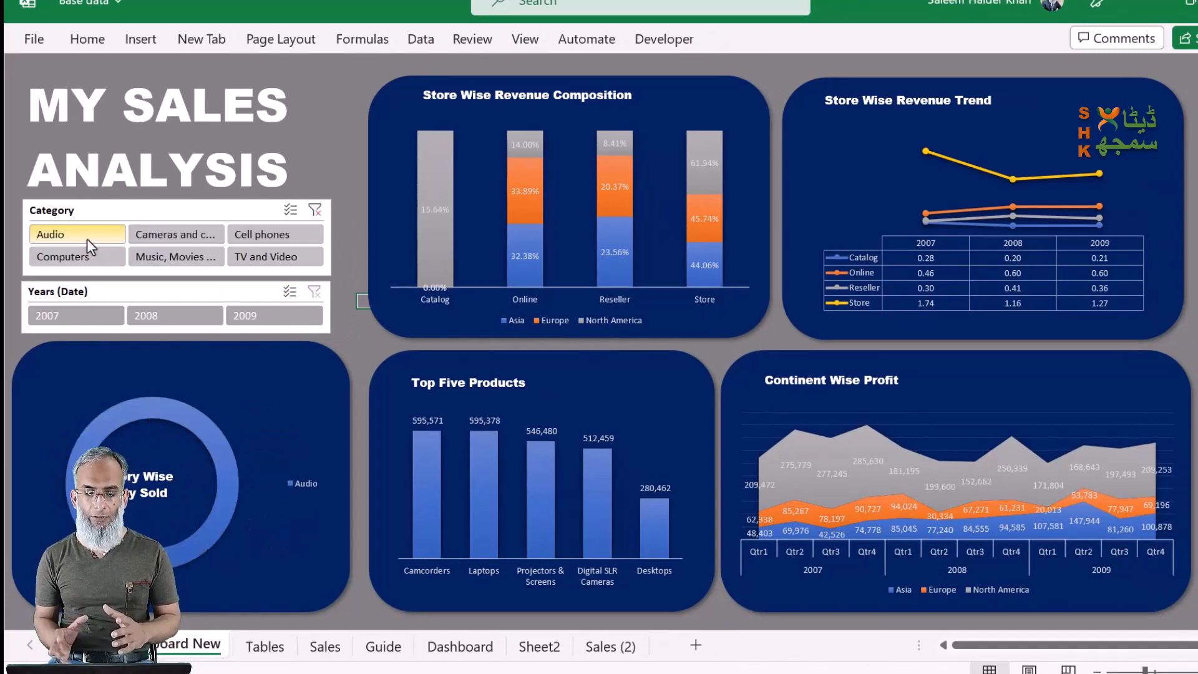
left_click(198, 232)
left_click(273, 235)
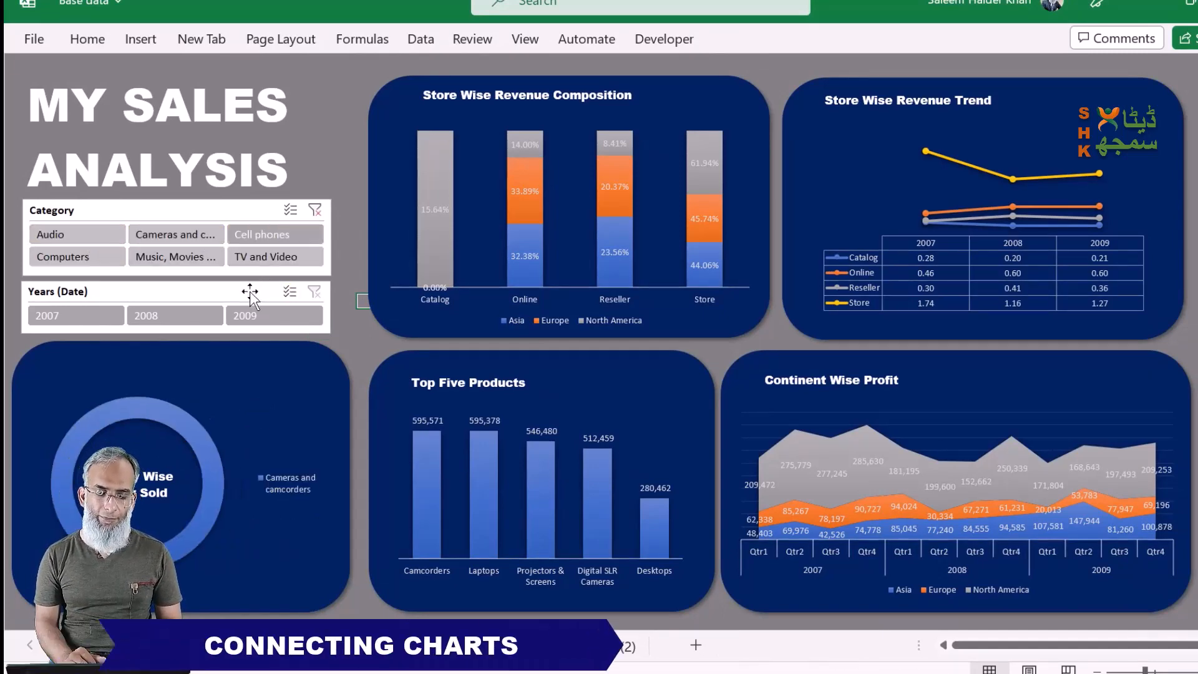
left_click(190, 257)
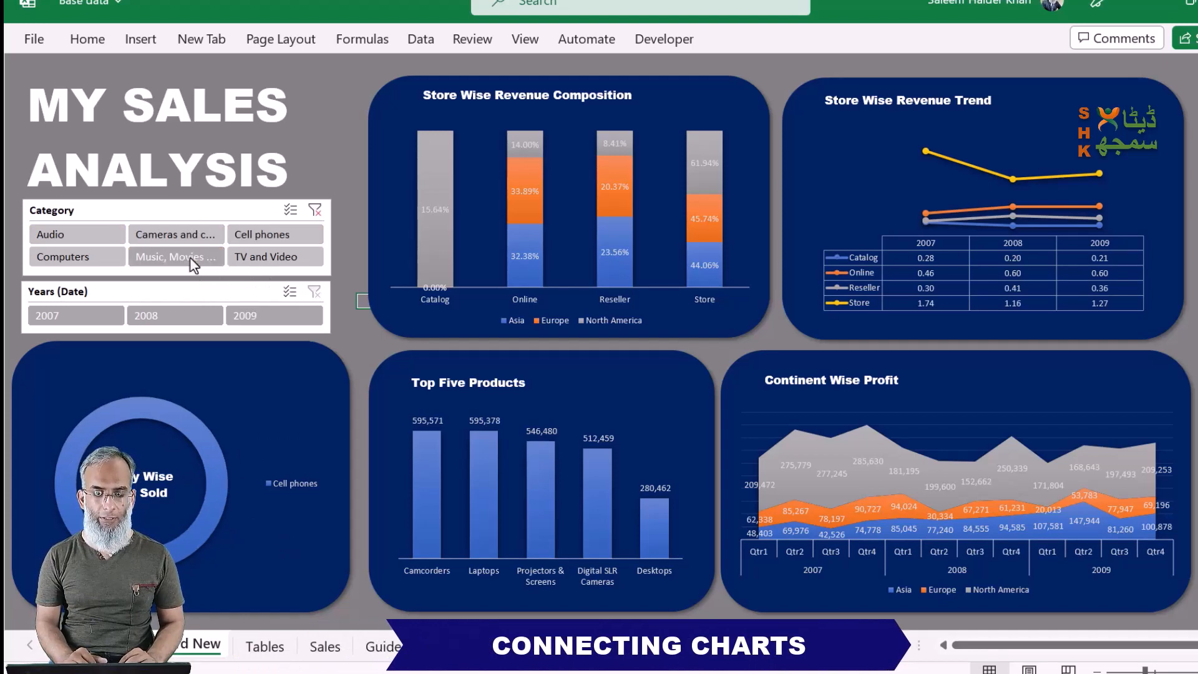
left_click(314, 209)
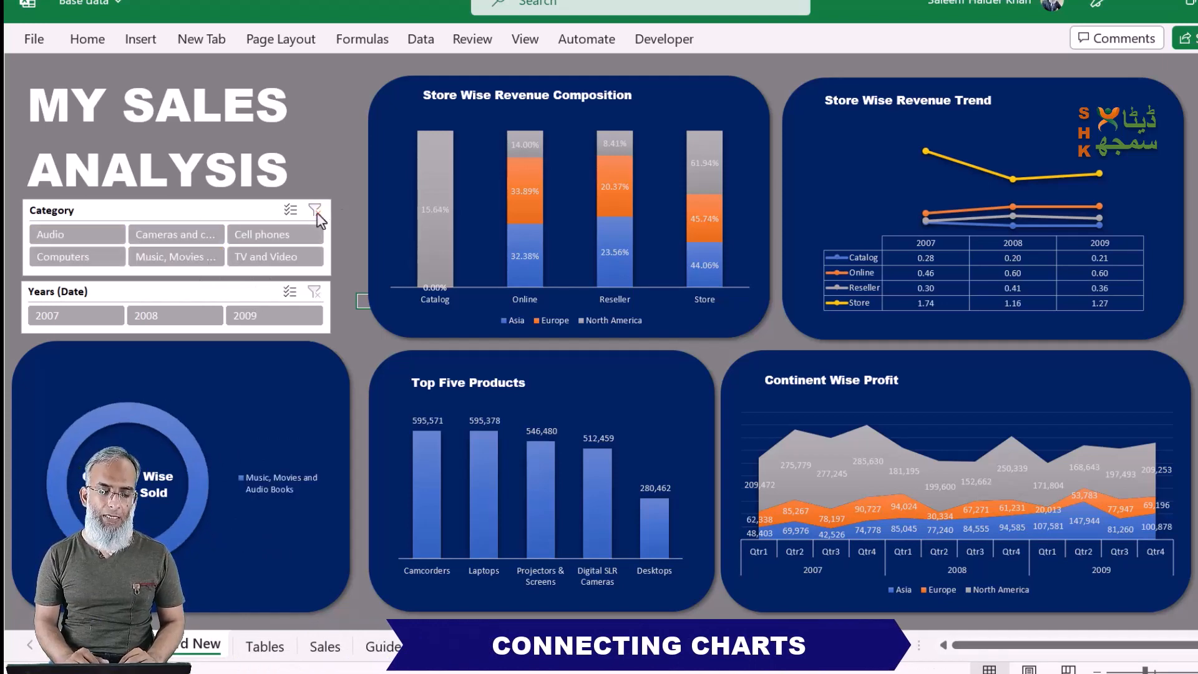
Connect the Category slicer to PivotTable10, PivotTable11, PivotTable8 and PivotTable9 in addition to PivotTable7
left_click(254, 210)
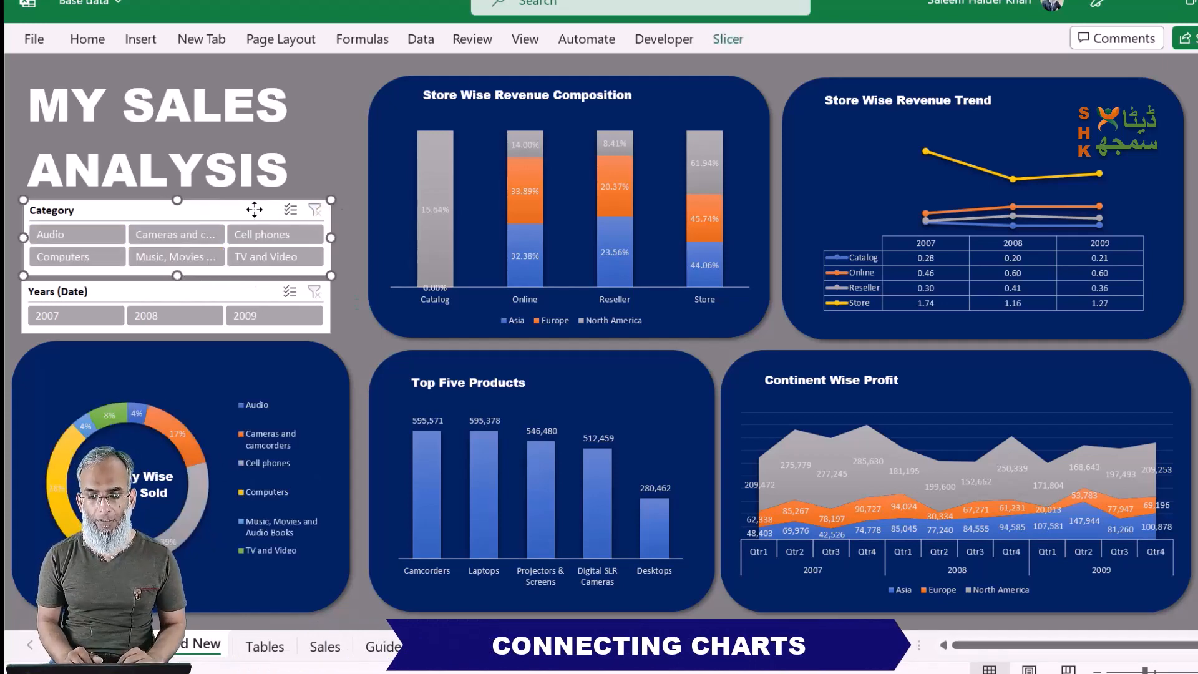
left_click(728, 40)
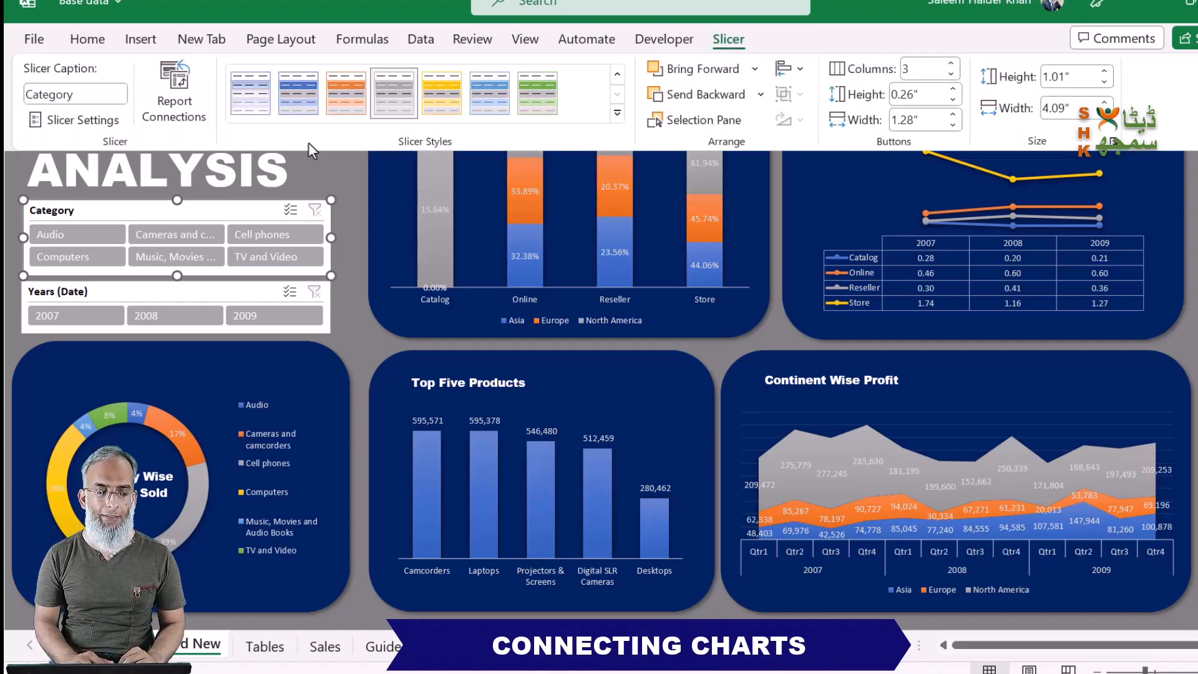
left_click(167, 112)
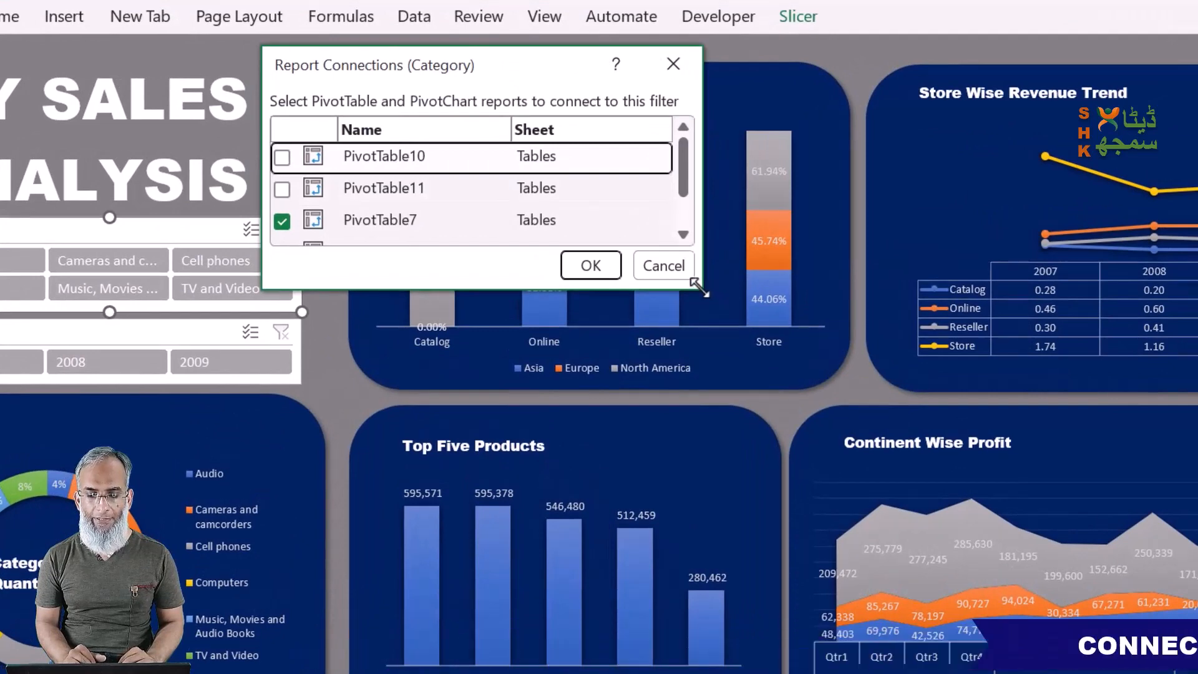
left_click_drag(702, 288, 702, 402)
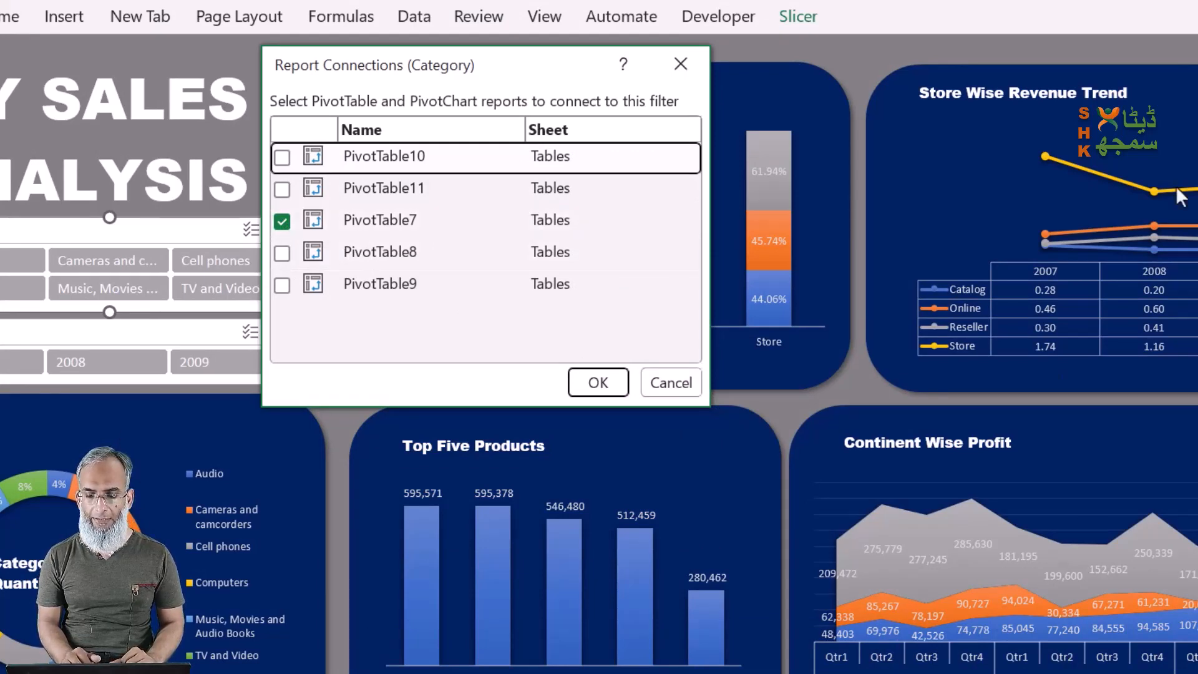
left_click(282, 157)
left_click(282, 189)
left_click(282, 252)
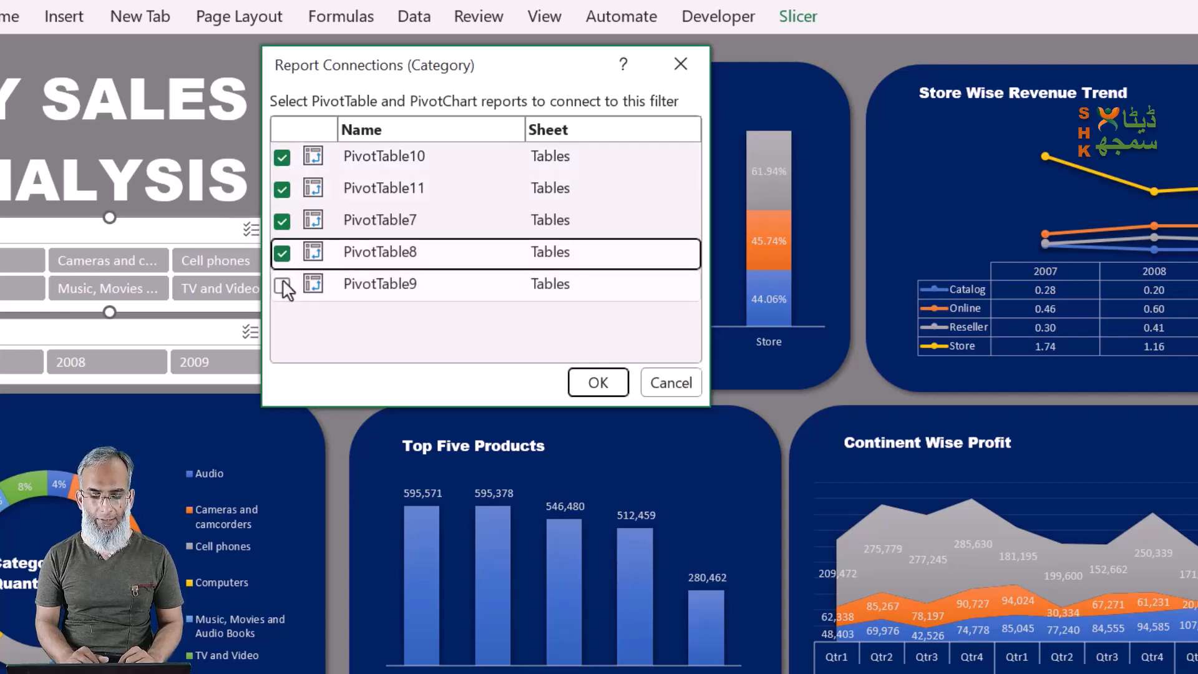
left_click(282, 285)
left_click(596, 382)
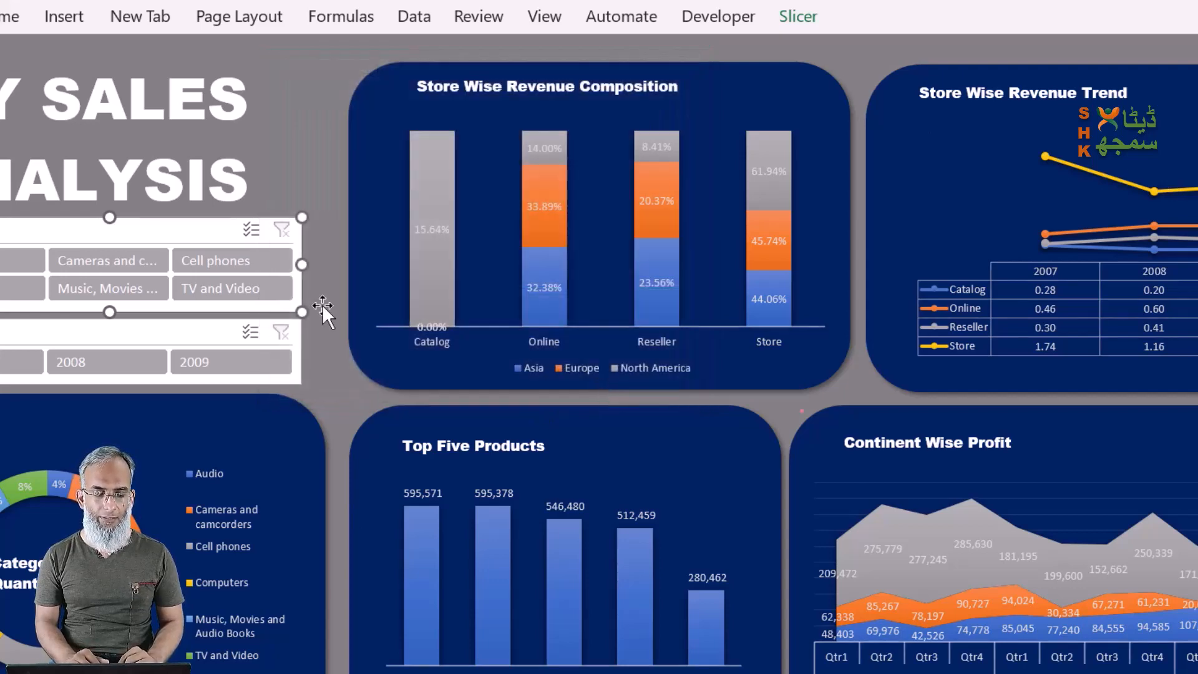
Filter the dashboard by Audio, Cameras and camcorders, and finally Cell phones to check that all charts respond to the Category slicer
left_click(316, 141)
left_click(75, 244)
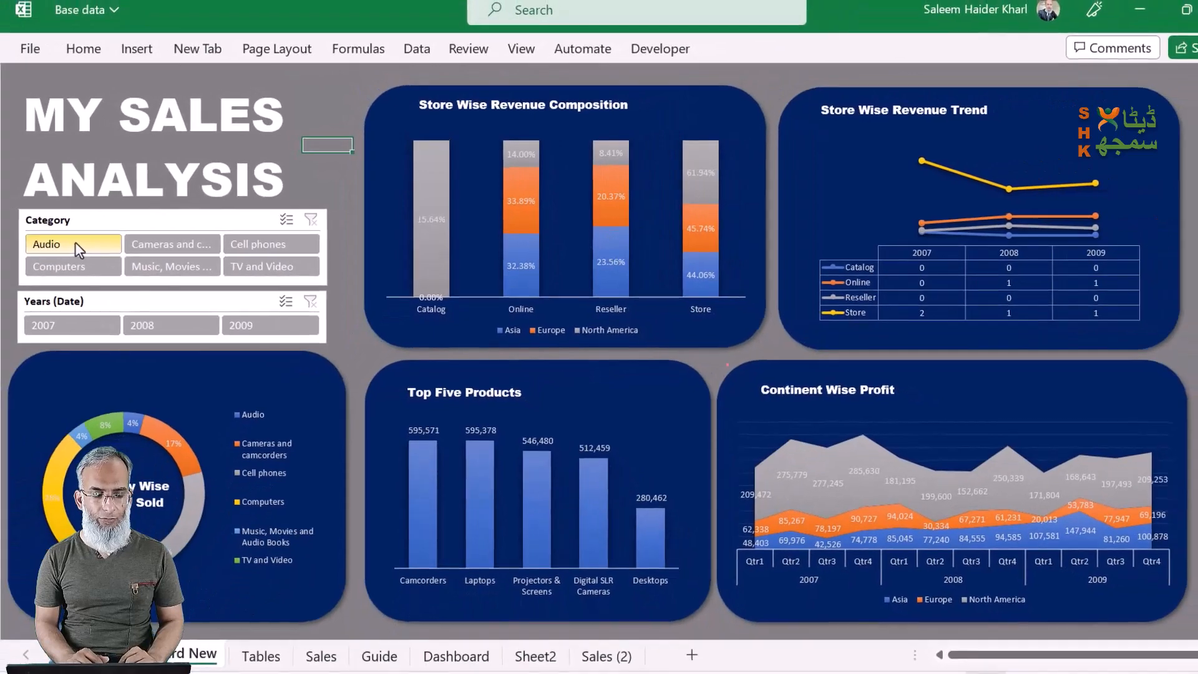
left_click(75, 243)
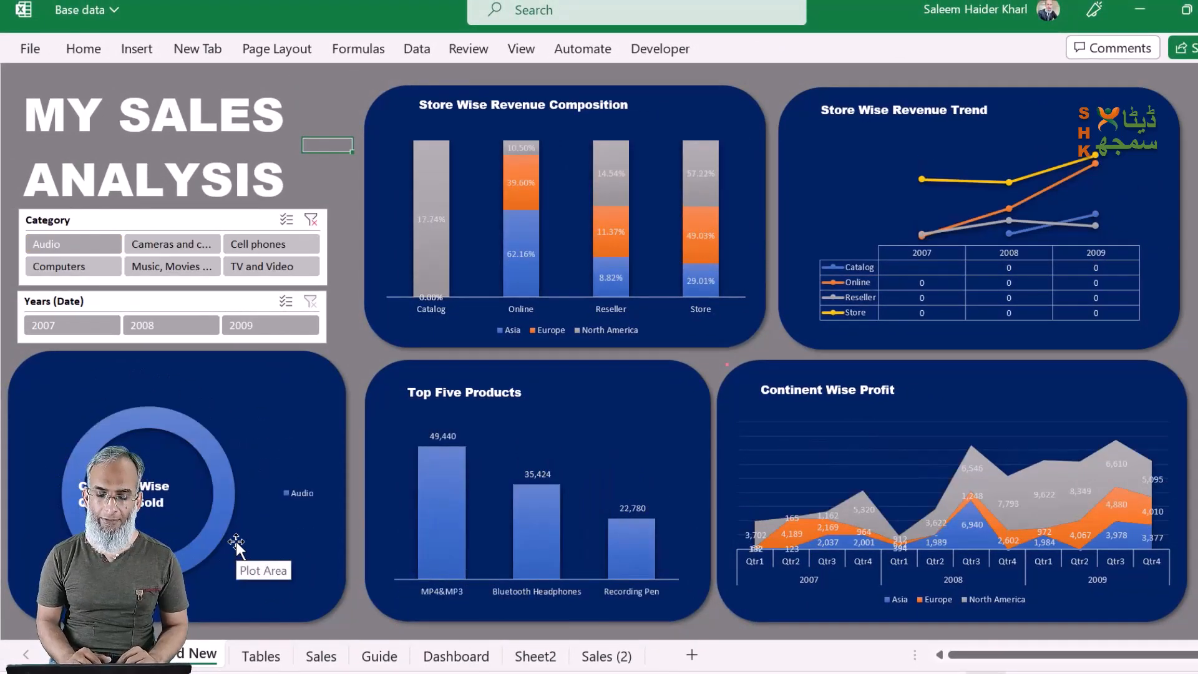
left_click(190, 244)
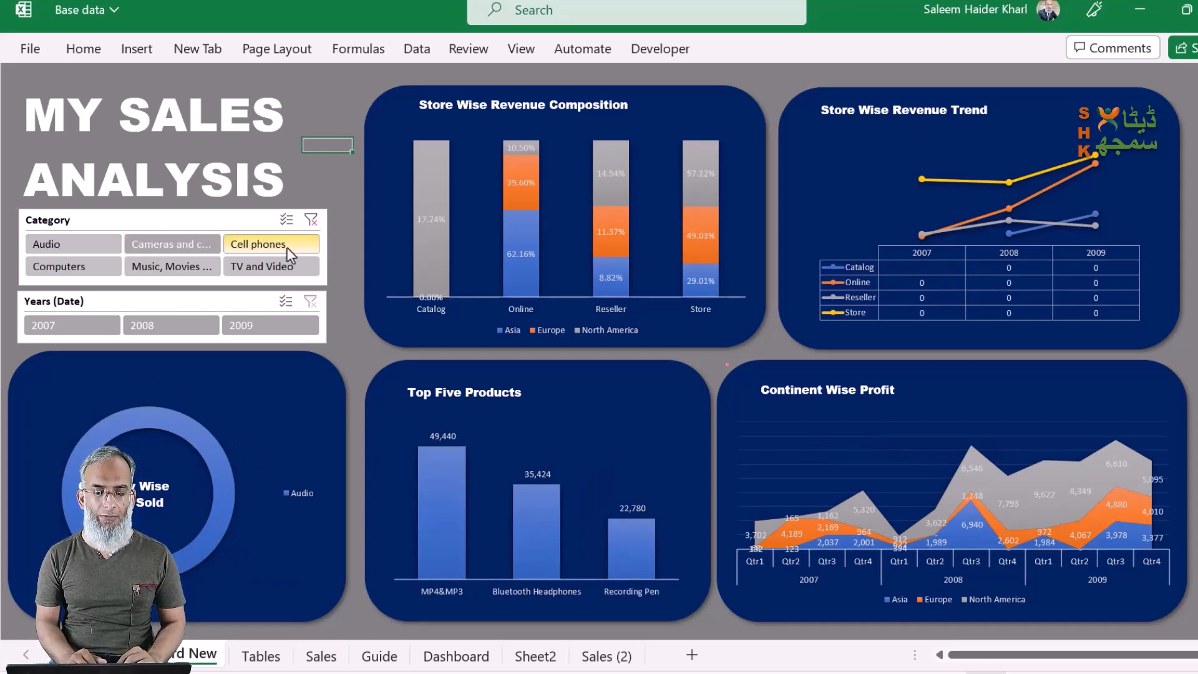
left_click(247, 241)
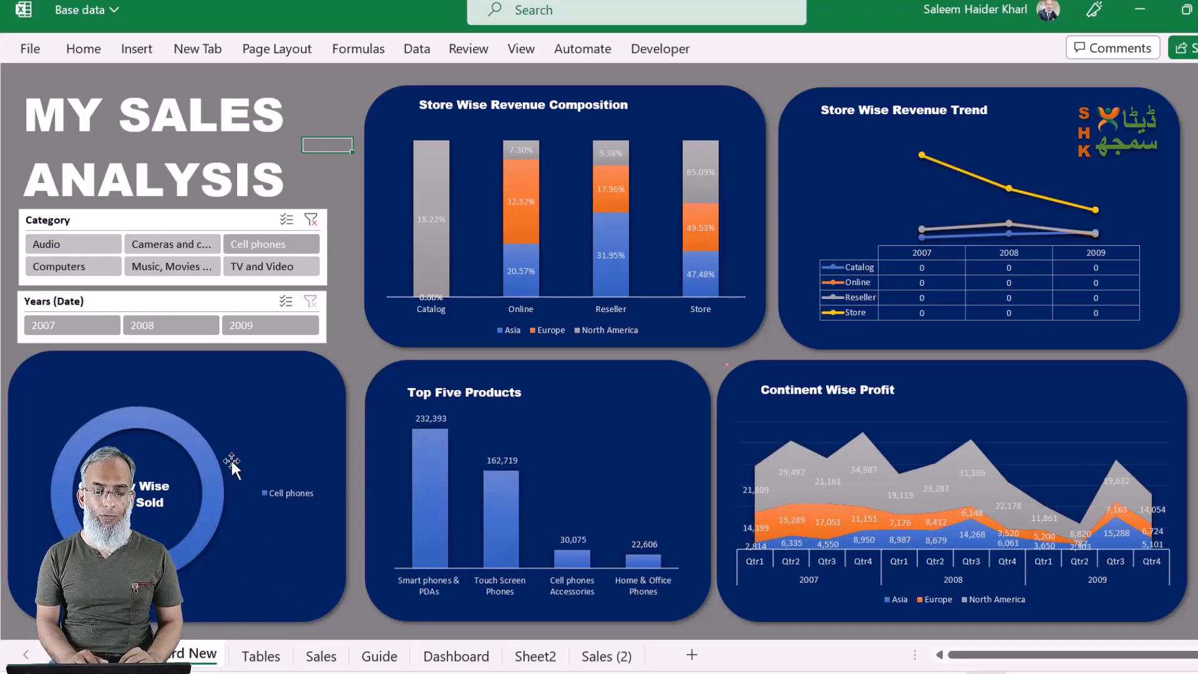
left_click(328, 286)
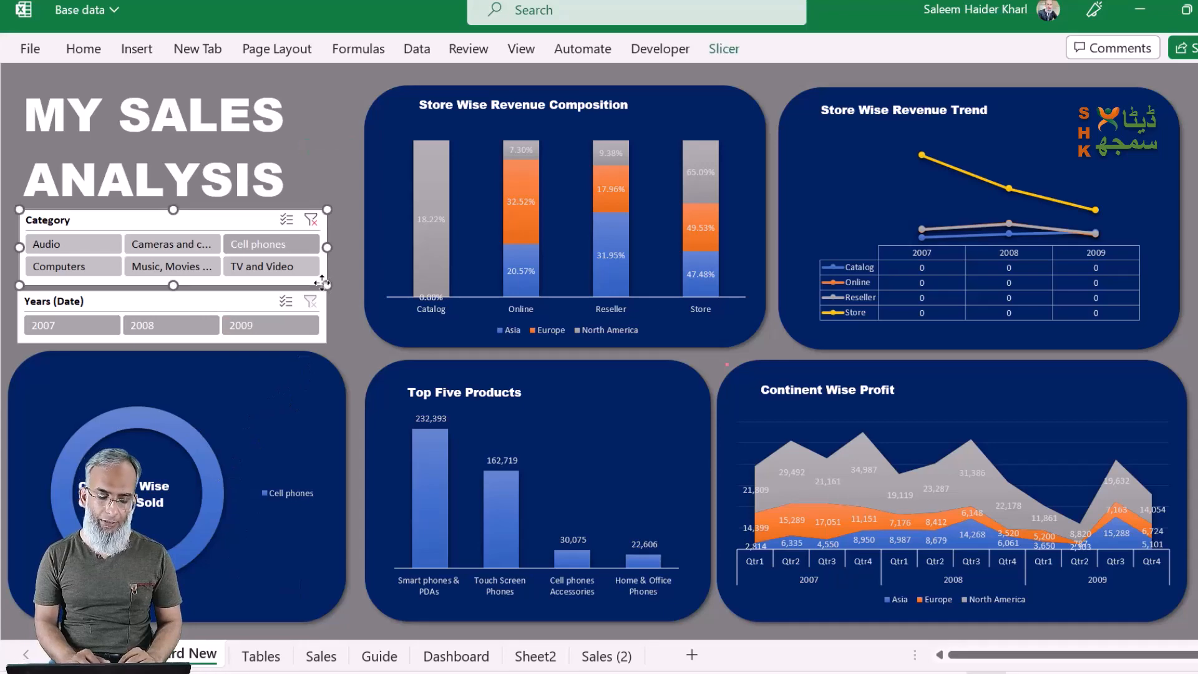
On the Tables sheet, rename the Sum of Quantity Sold pivot table as "Category wise qtry sold"
left_click(255, 658)
scroll(143, 342, "left", 8)
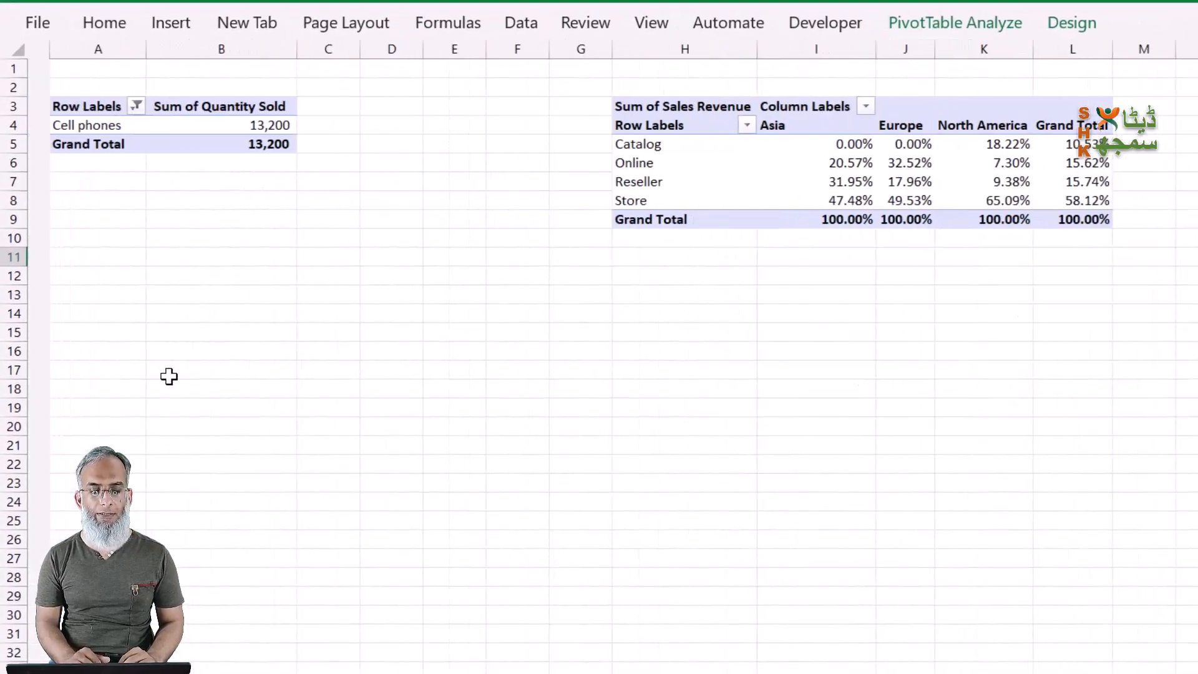
left_click(195, 131)
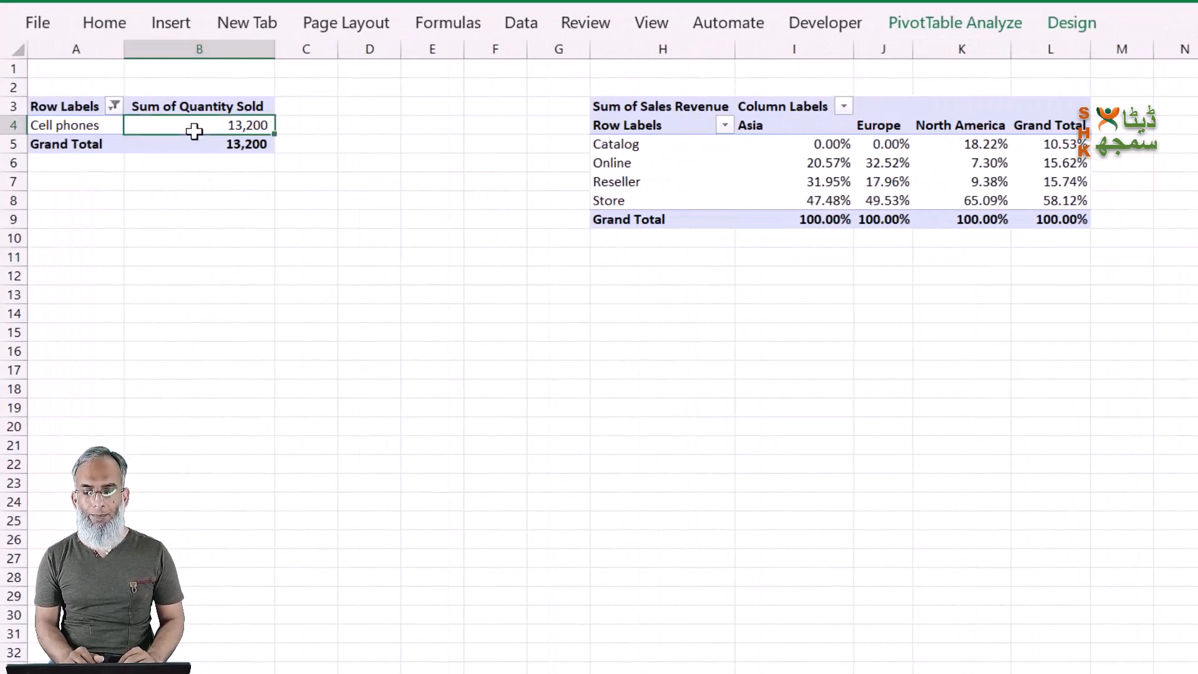
left_click(997, 28)
left_click(56, 131)
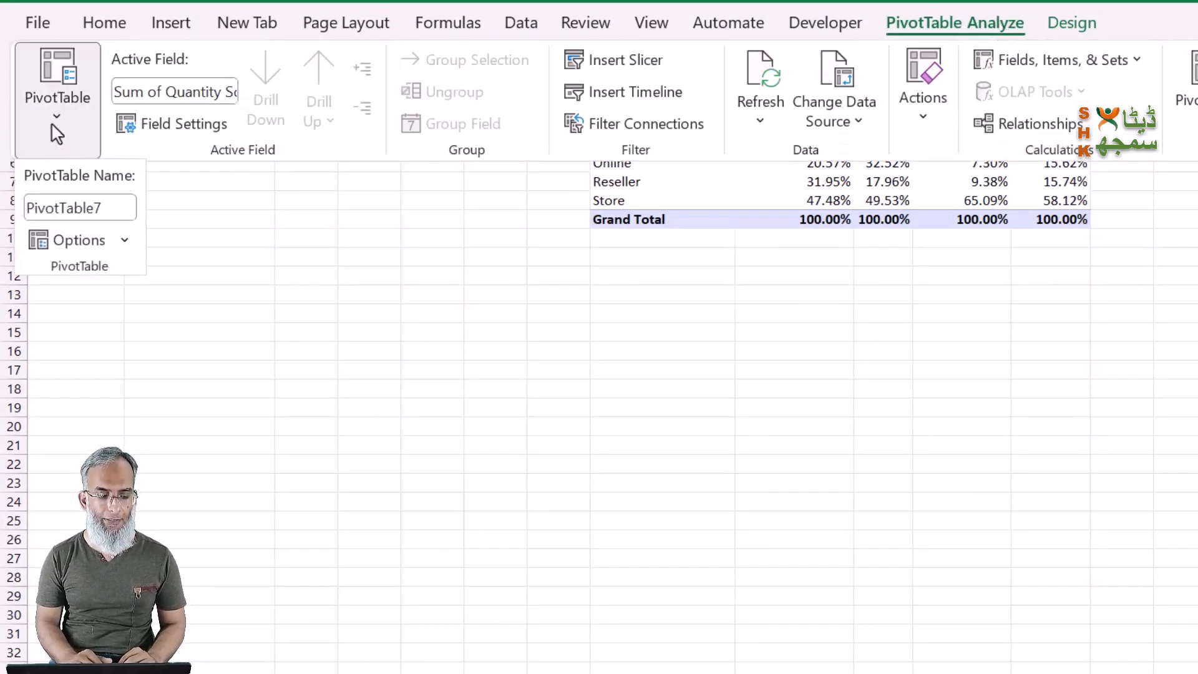
left_click(118, 205)
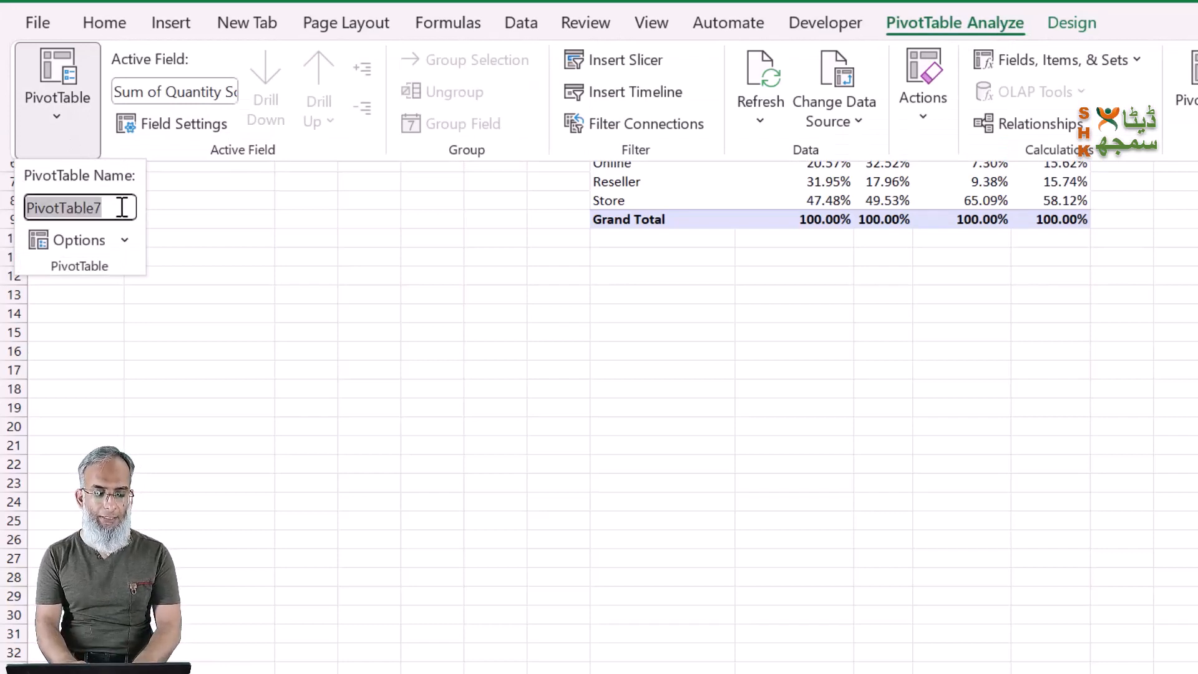
type("Category wise")
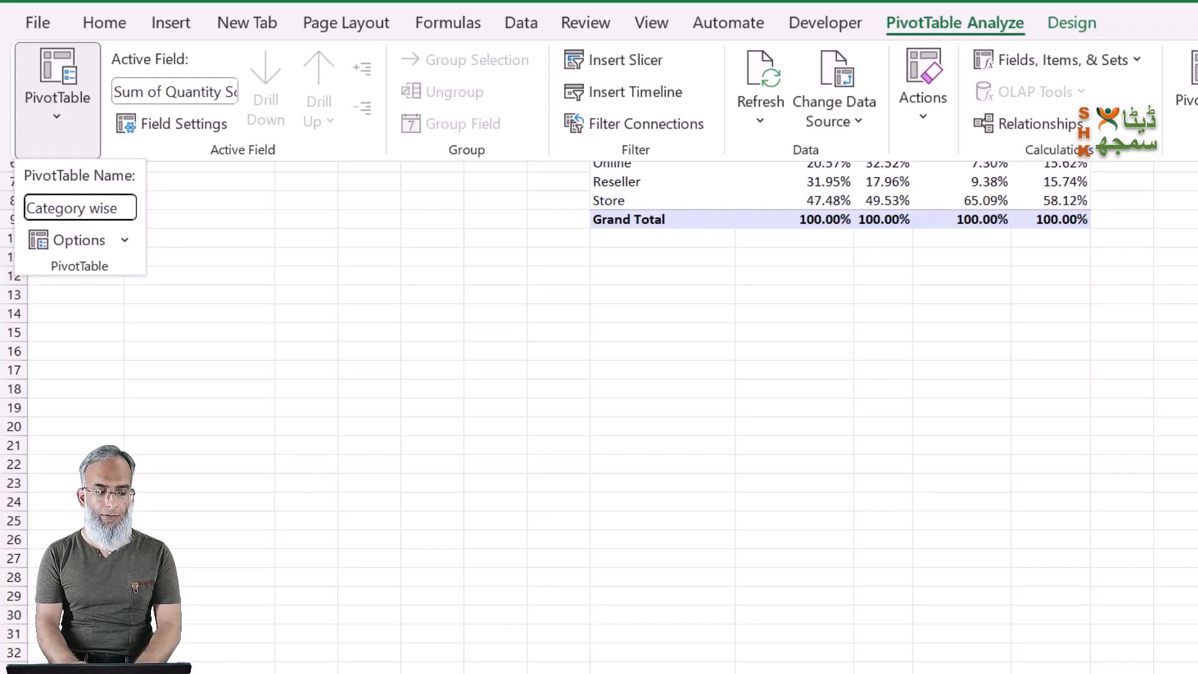
type(" qtry so")
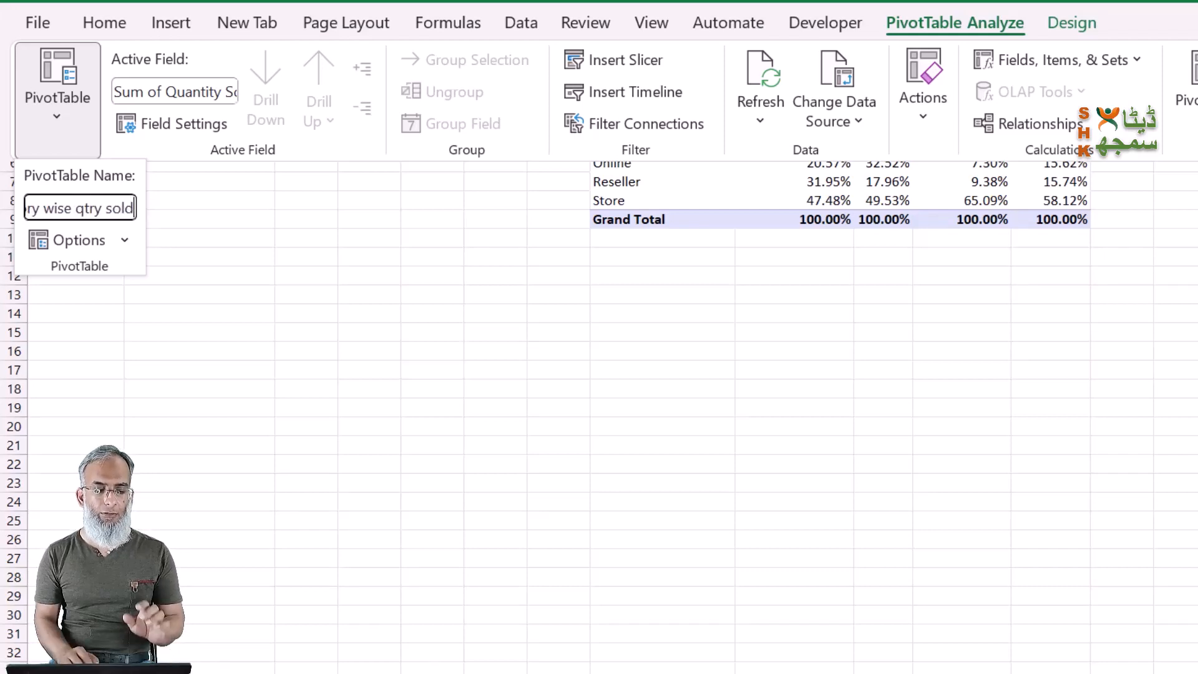
key("Return")
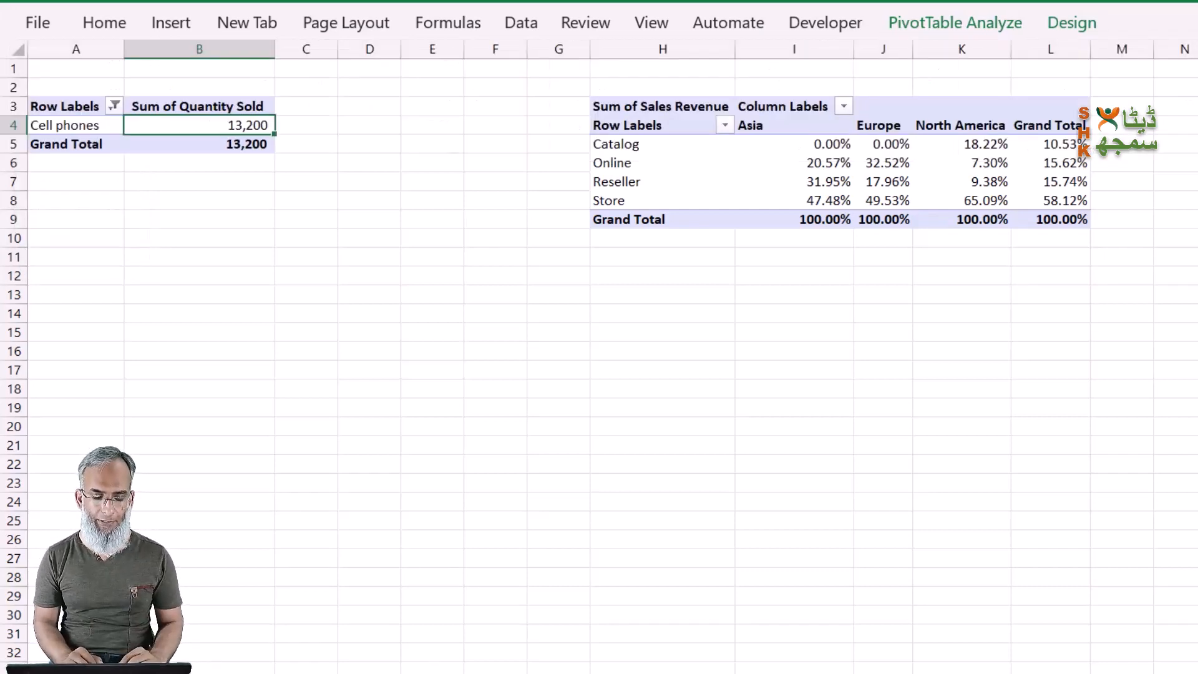
Rename the Sum of Sales Revenue Millions pivot table with yearly rows on the Tables sheet as "Store Wise Trend"
key("ctrl+Page_Down")
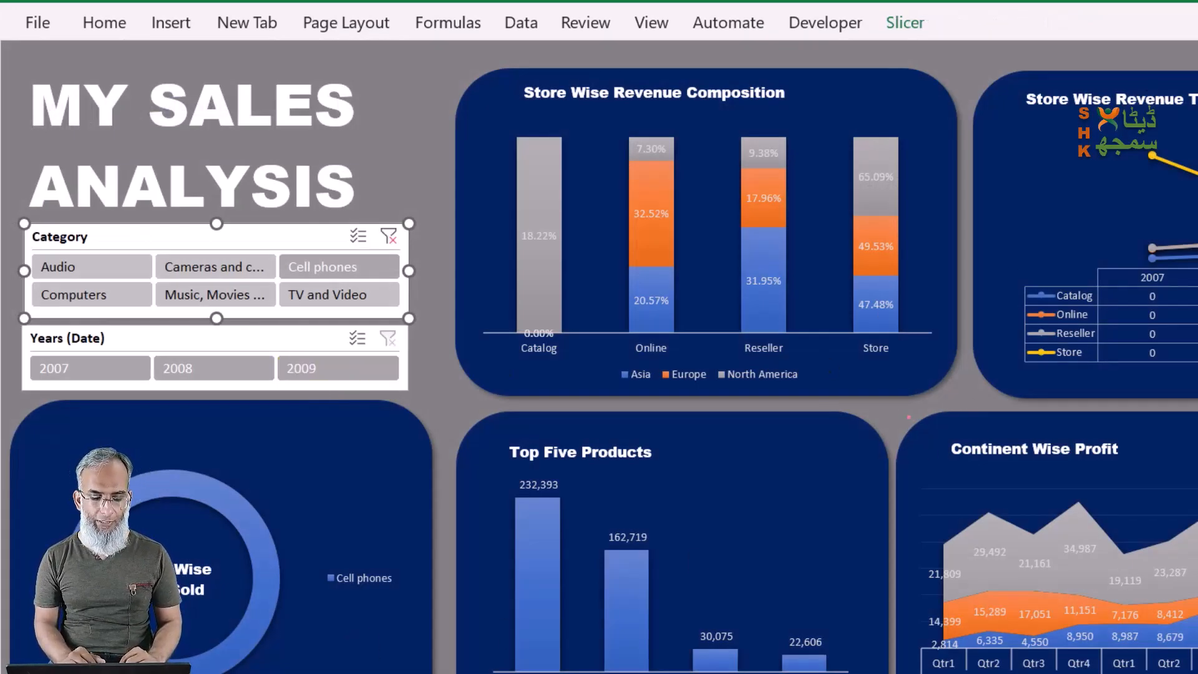
key("ctrl+Page_Up")
scroll(1128, 342, "right", 5)
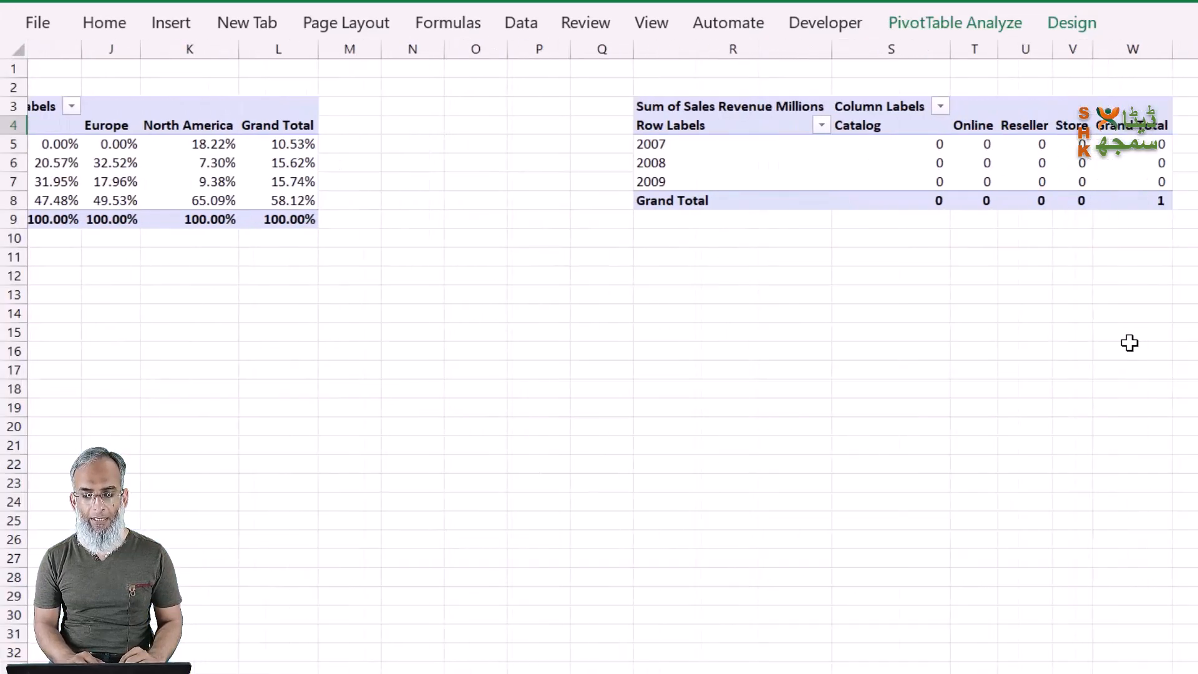
left_click(995, 164)
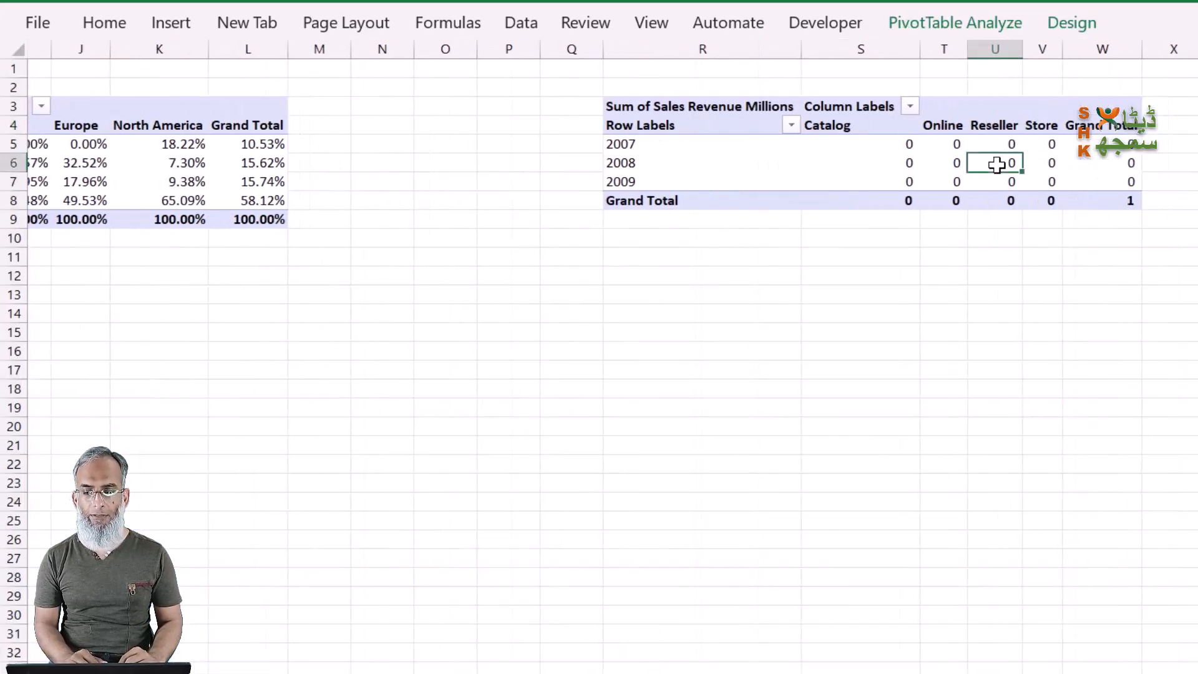
left_click(973, 24)
left_click(55, 133)
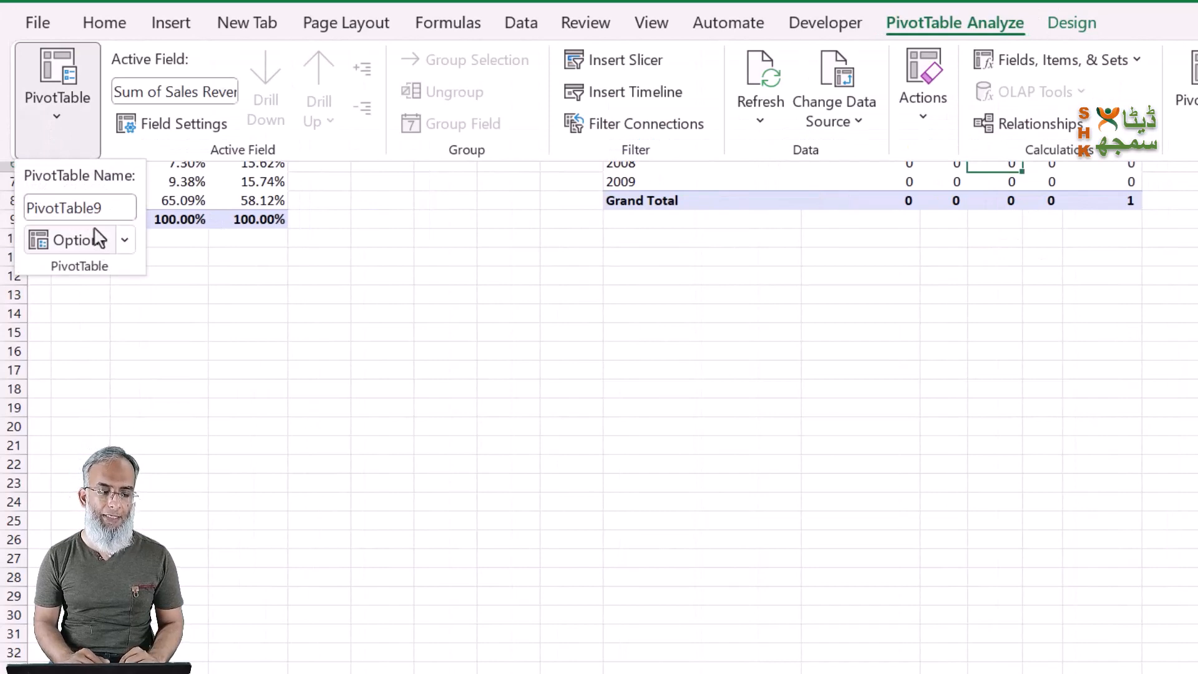
left_click(115, 206)
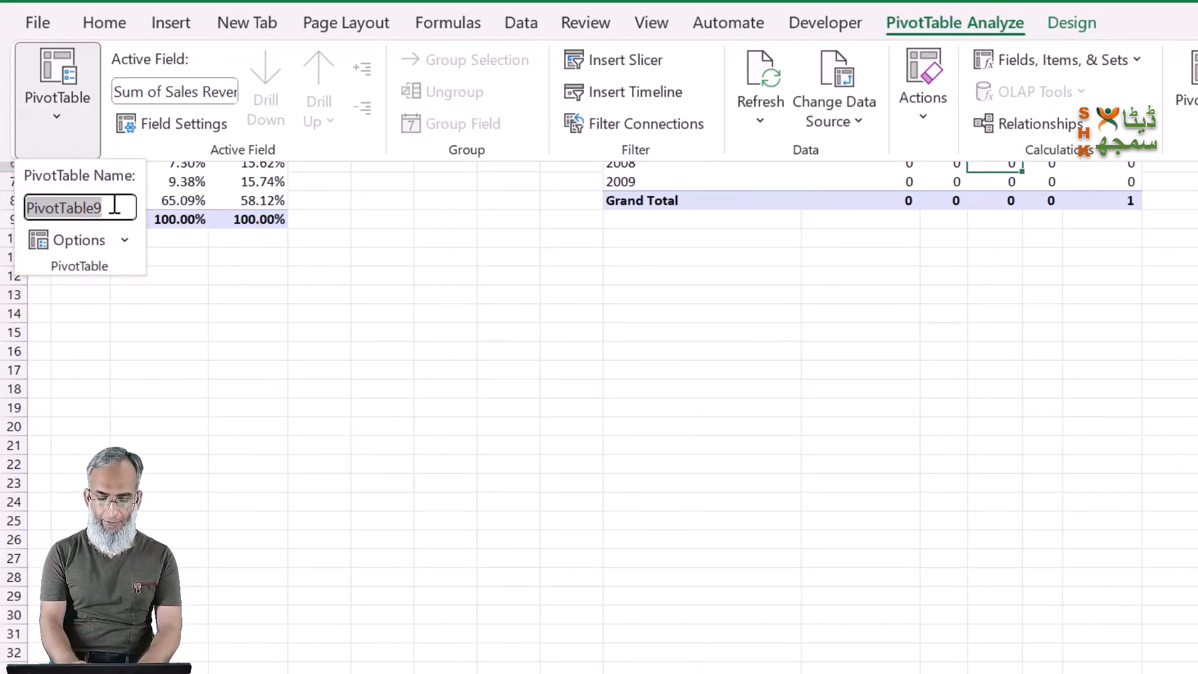
type("Store Wise")
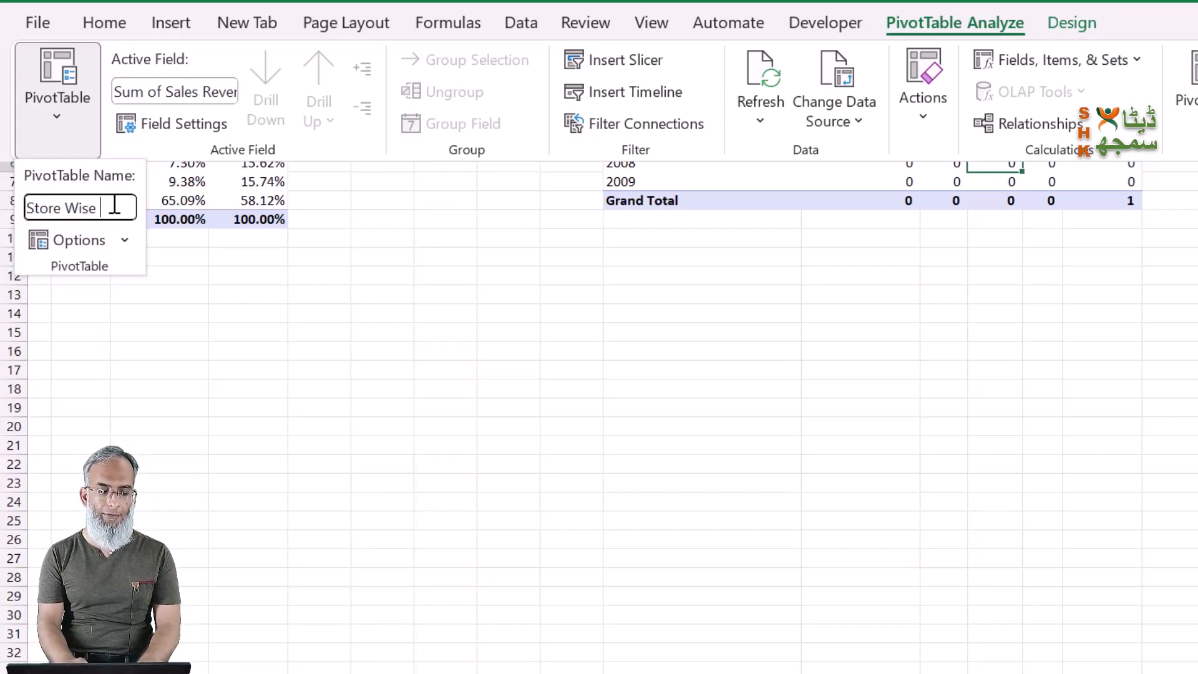
type("Trend")
key("Return")
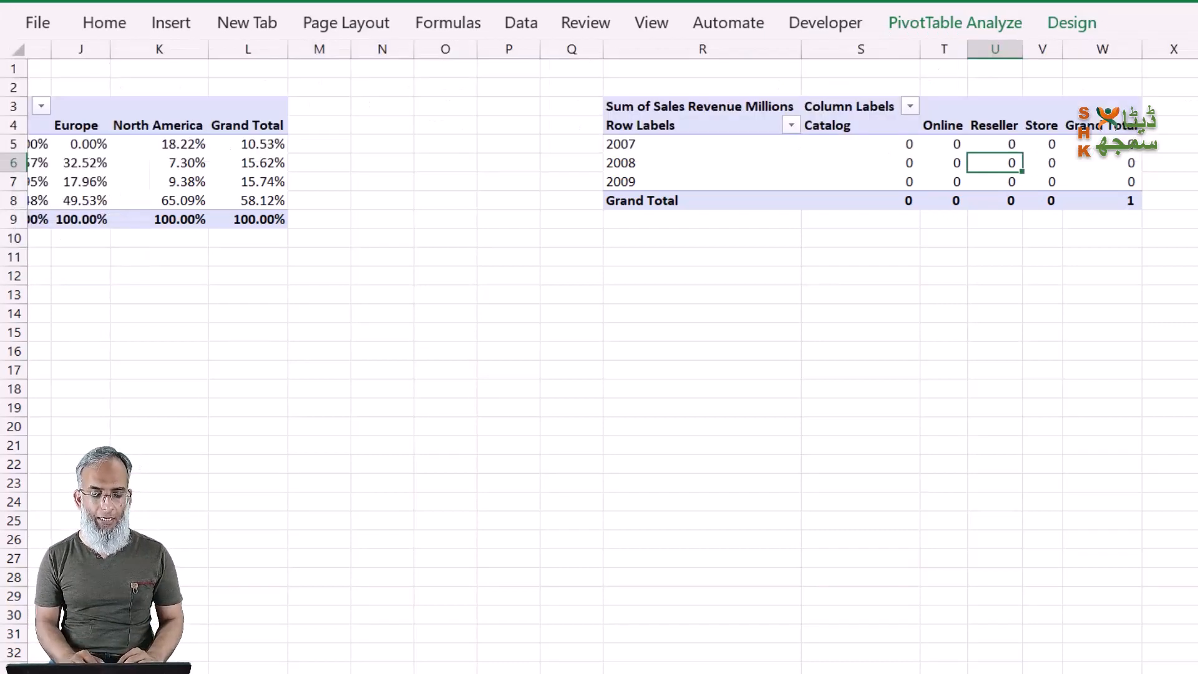
Disconnect the Category slicer from the "Category wise qtry sold" pivot table in its report connections
key("ctrl+Page_Down")
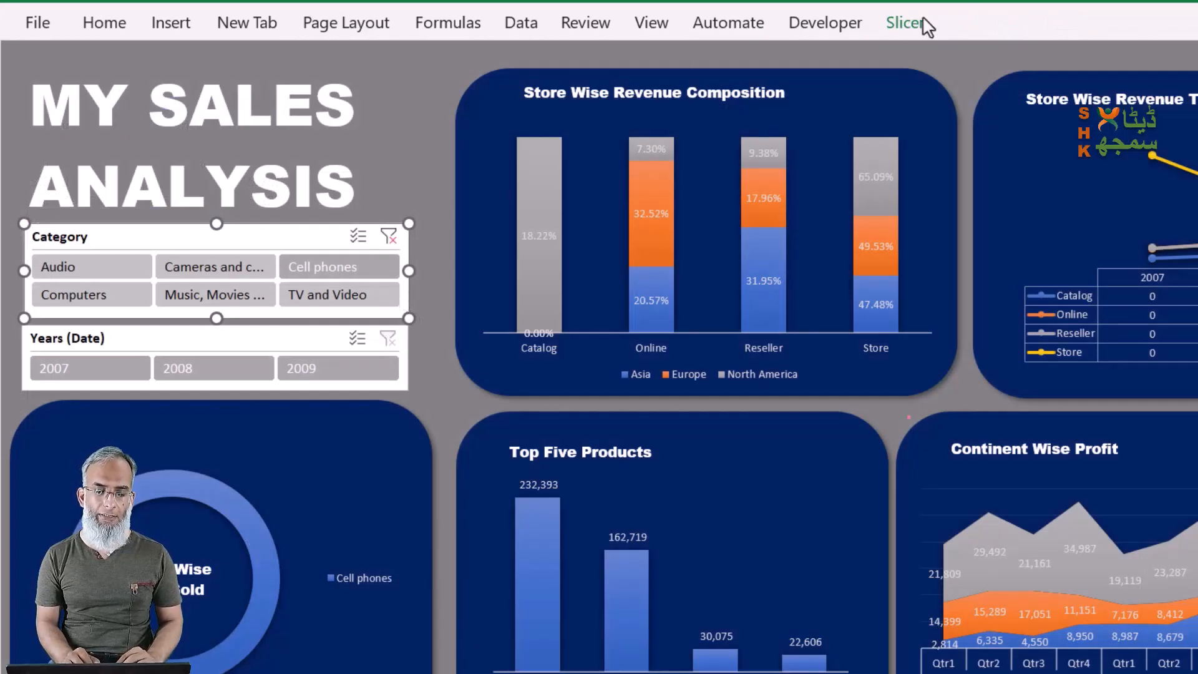
left_click(223, 106)
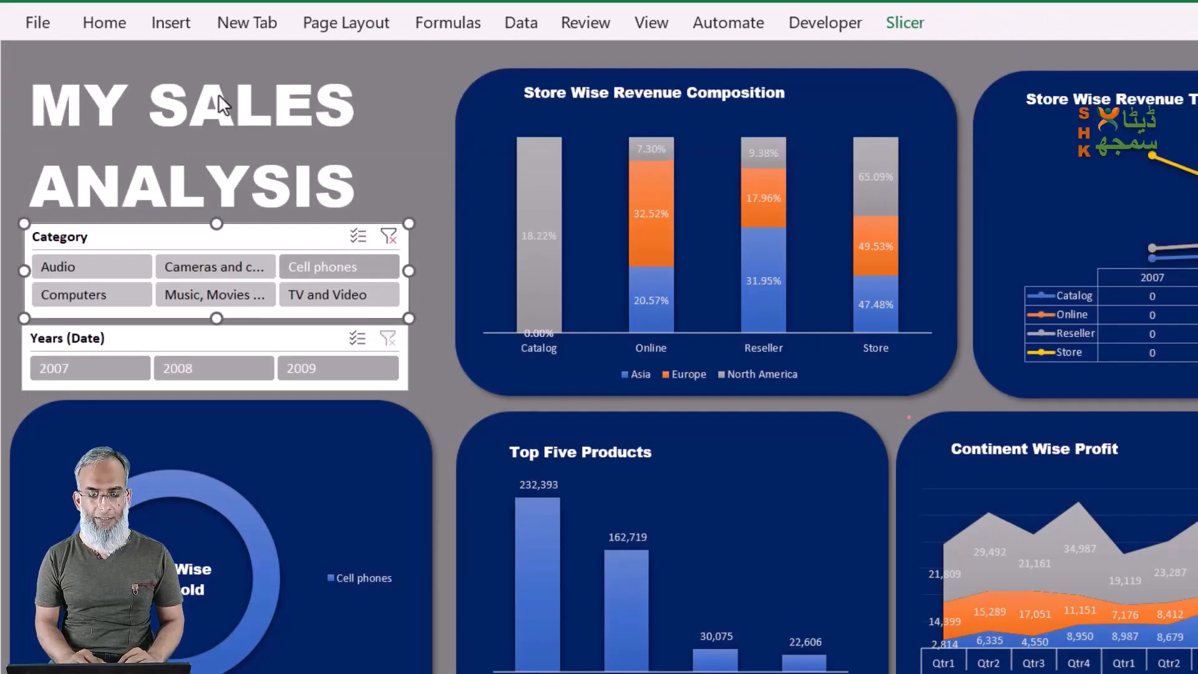
left_click(393, 222)
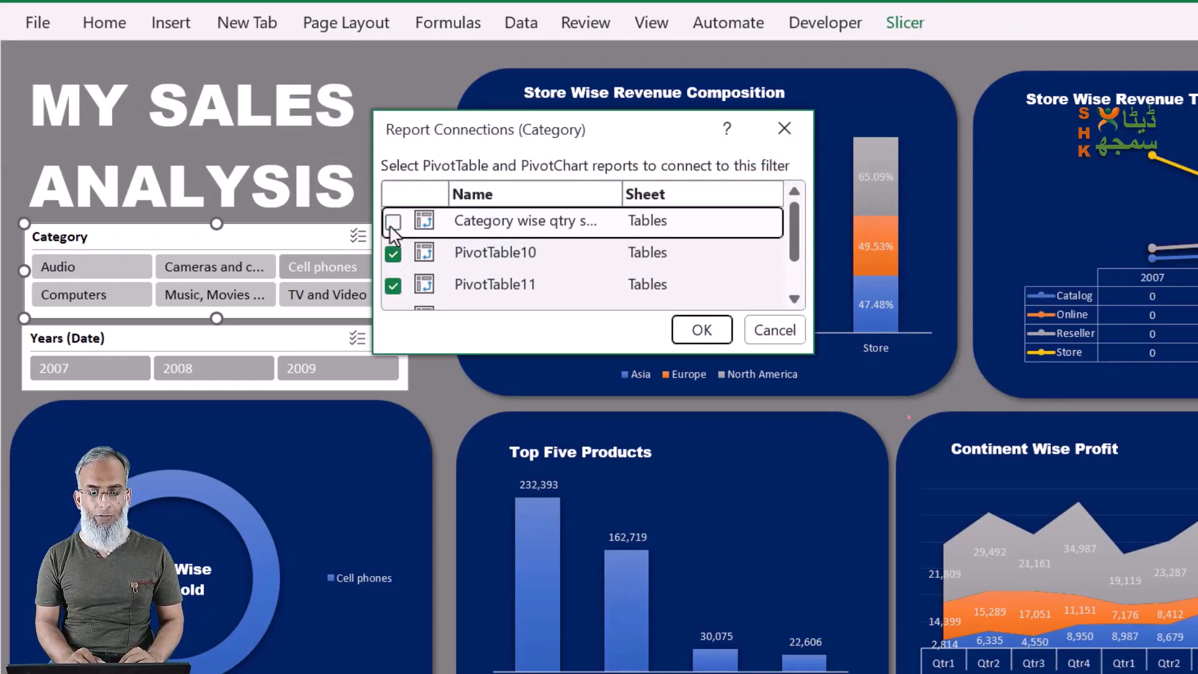
left_click(716, 337)
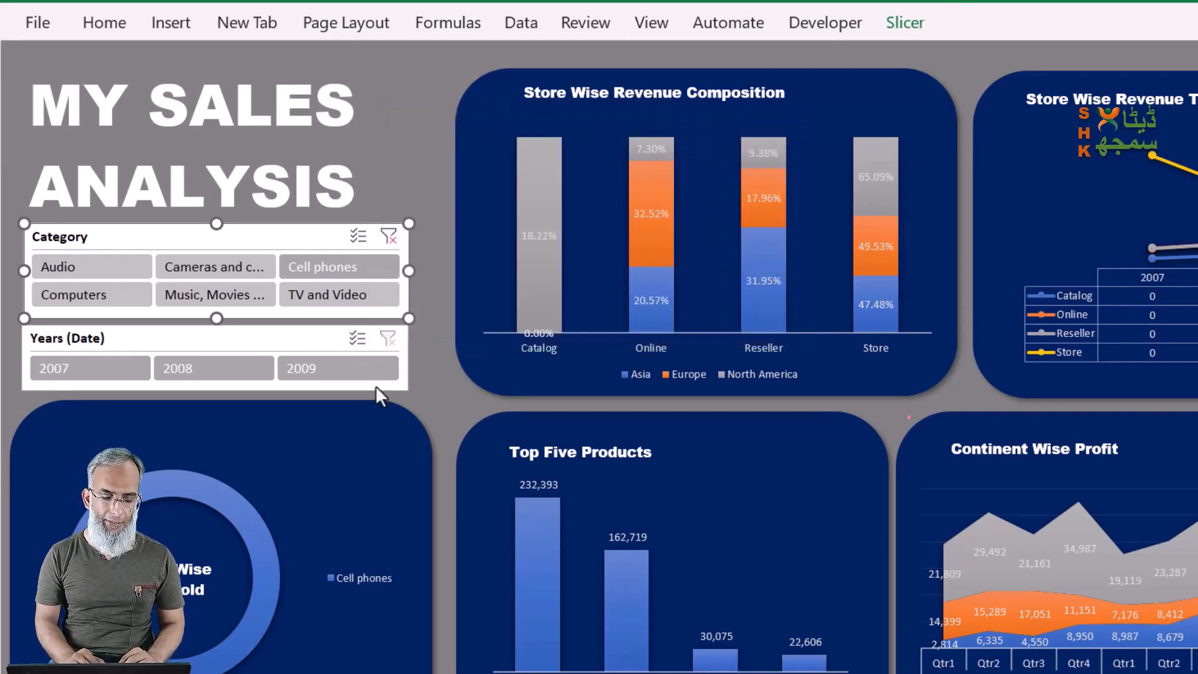
Connect the Years (Date) slicer to PivotTable10, PivotTable11 and PivotTable8 in addition to the category-wise quantity pivot table
left_click(378, 387)
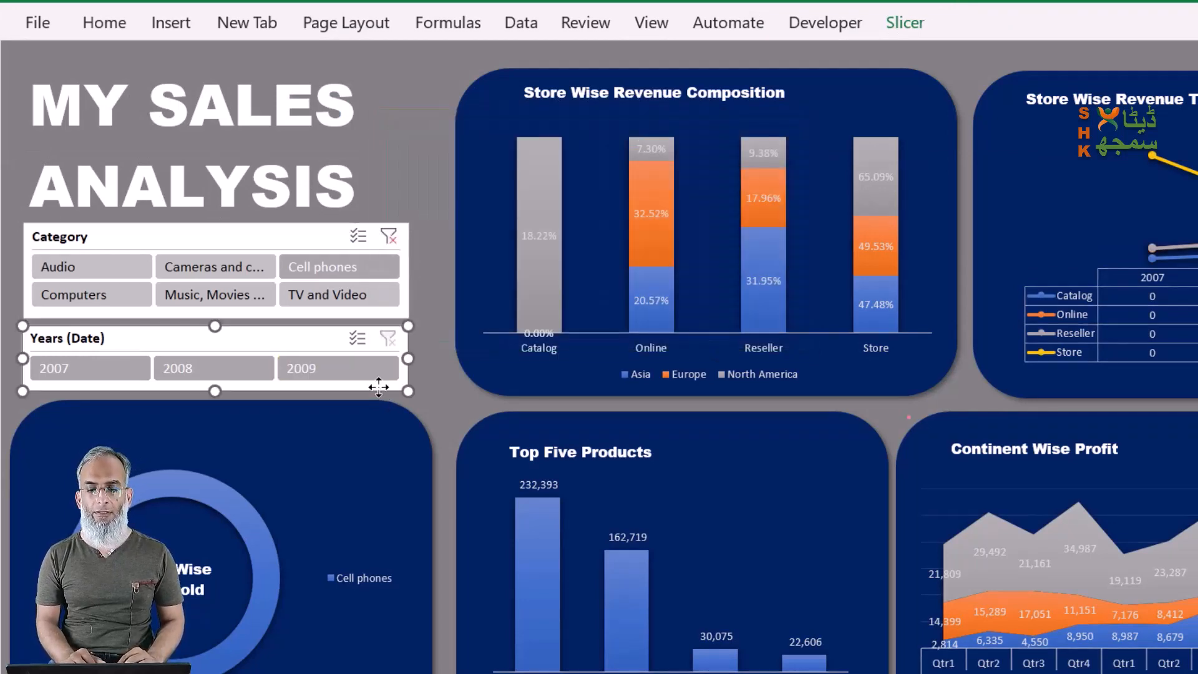
left_click(901, 21)
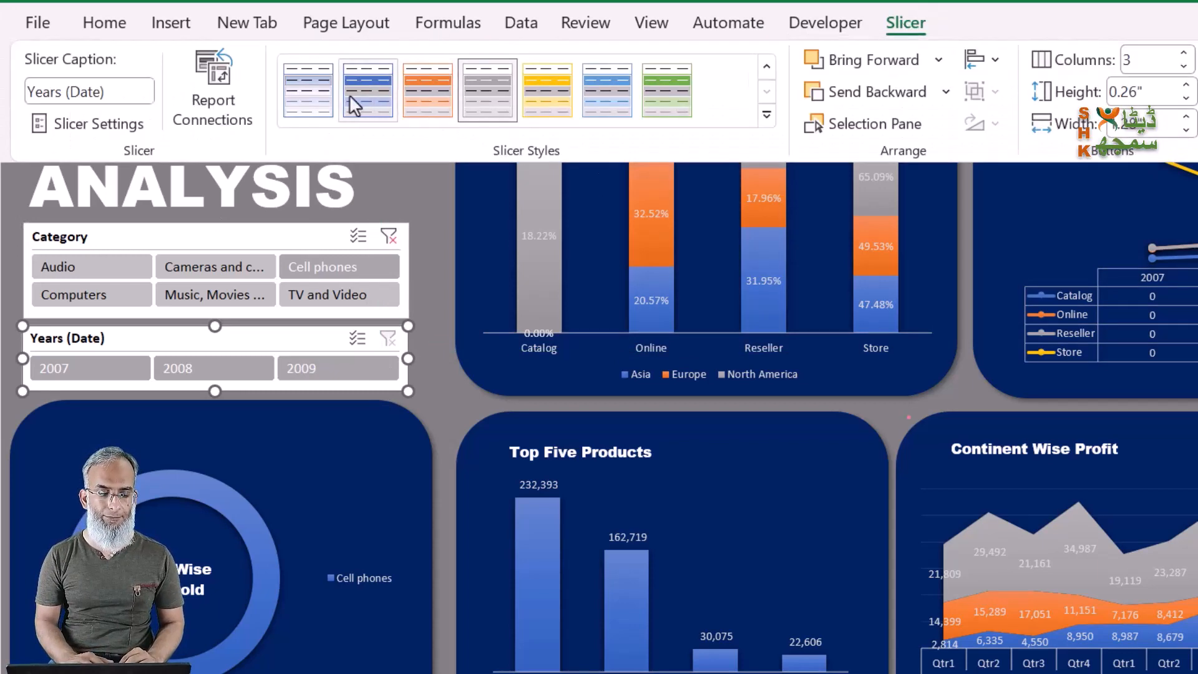
left_click(201, 99)
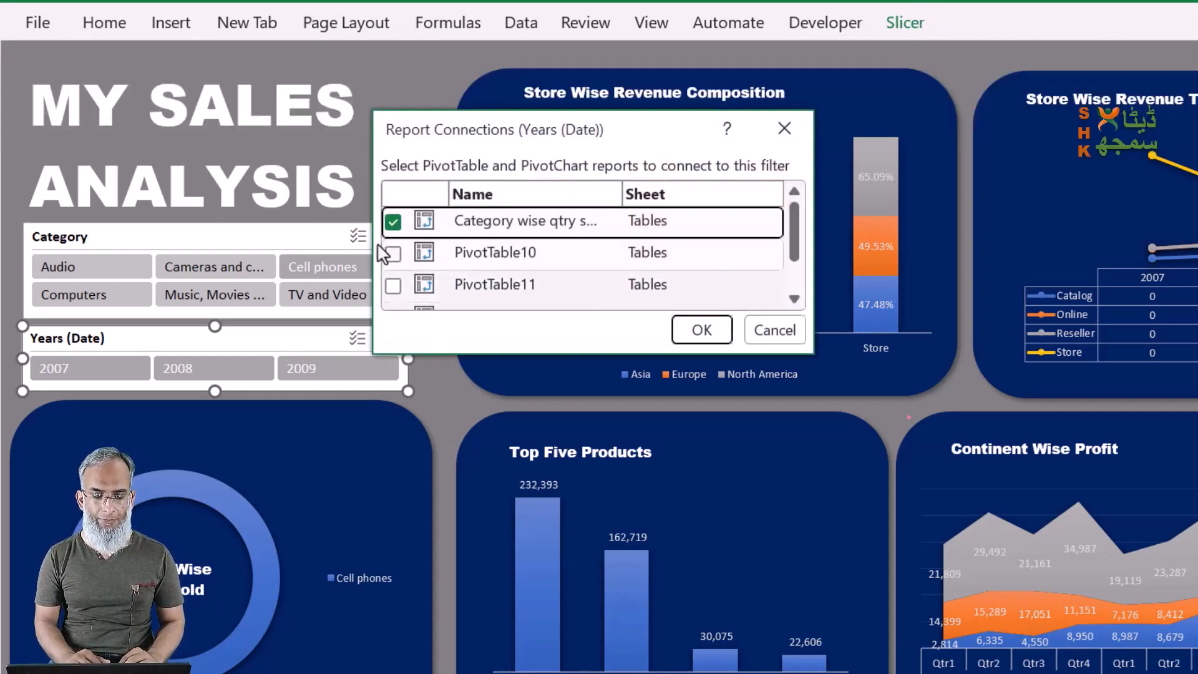
left_click(393, 254)
left_click(393, 286)
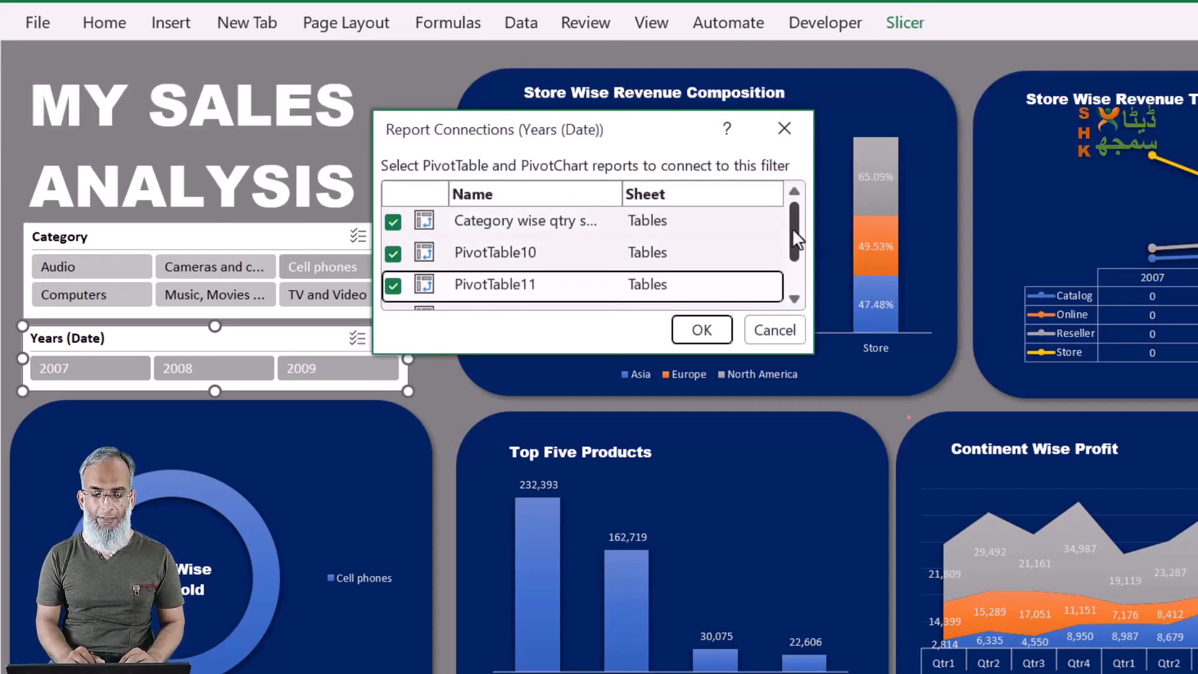
left_click_drag(792, 229, 799, 276)
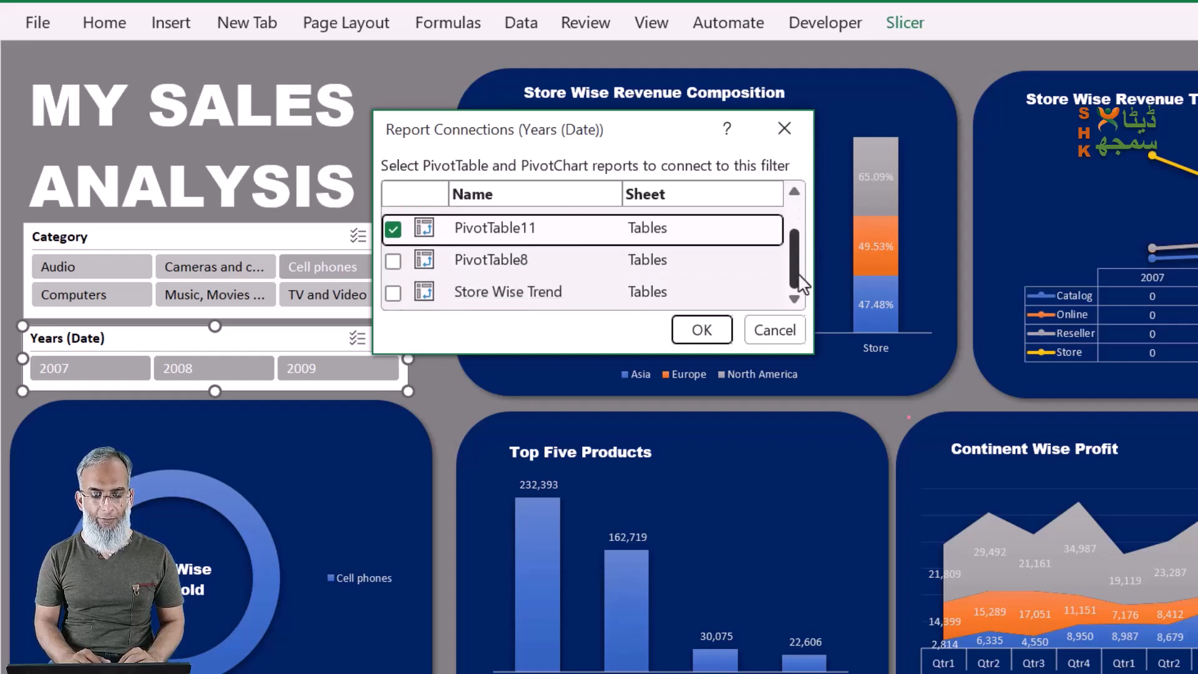
left_click(393, 260)
left_click(713, 335)
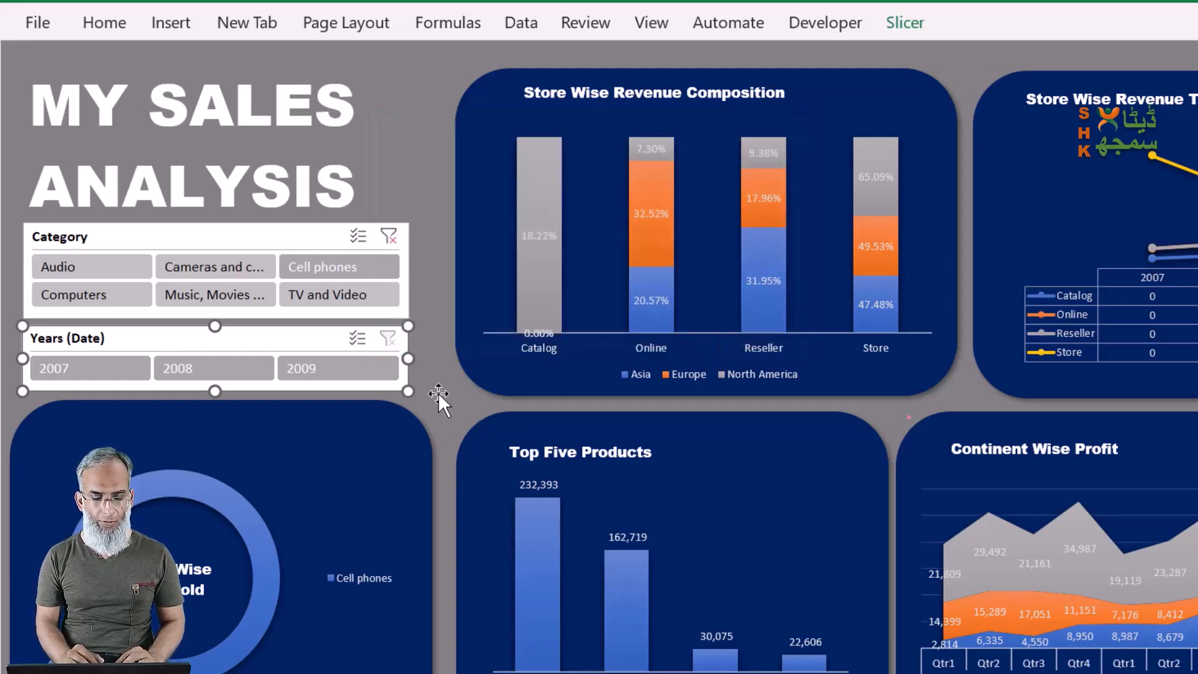
Test the Years (Date) slicer with 2007, 2008 and 2009 to check the charts, then clear its filter
left_click(429, 390)
left_click(77, 370)
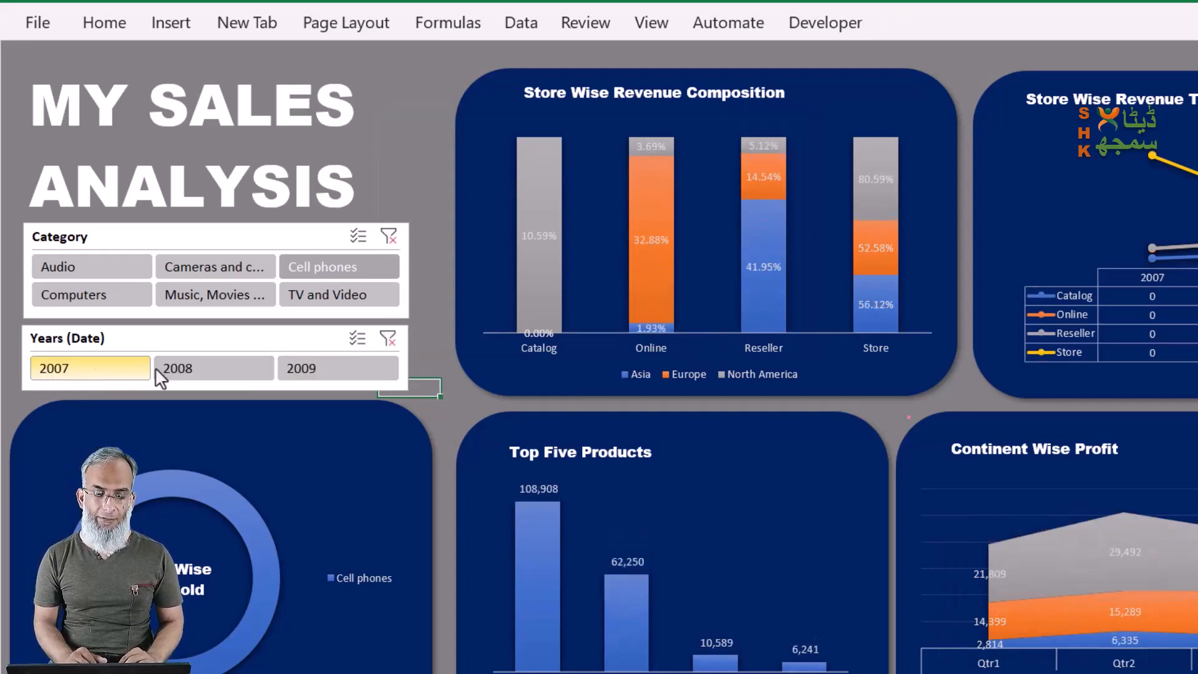
left_click(361, 373)
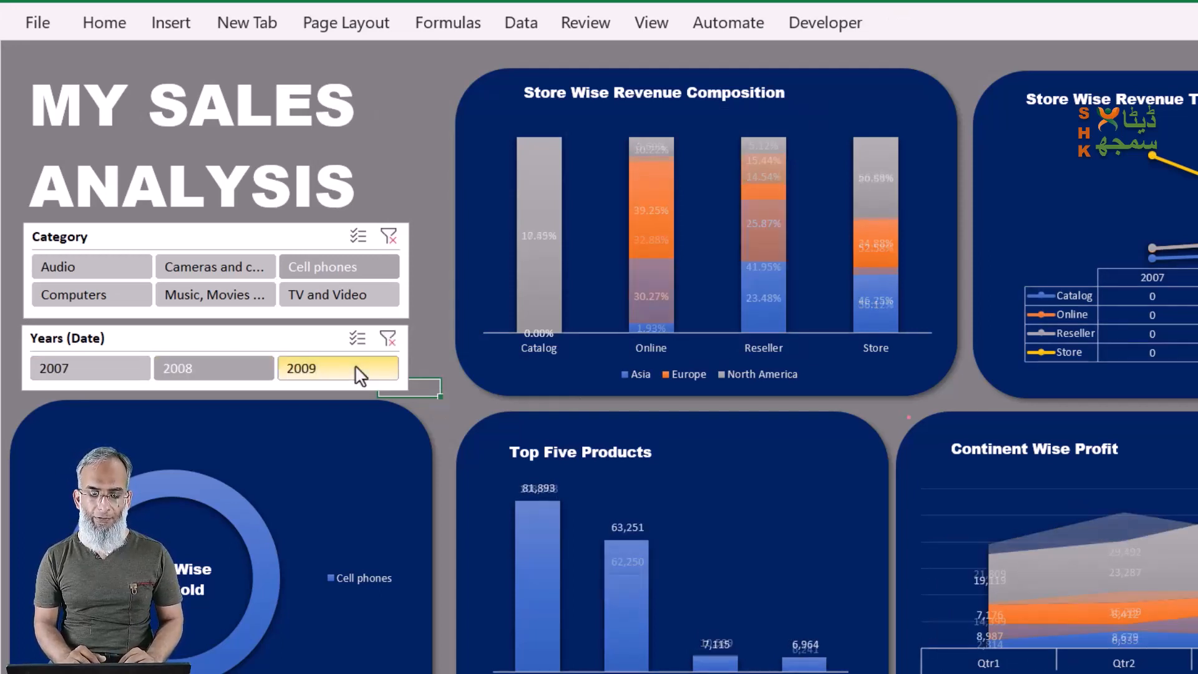
left_click(361, 373)
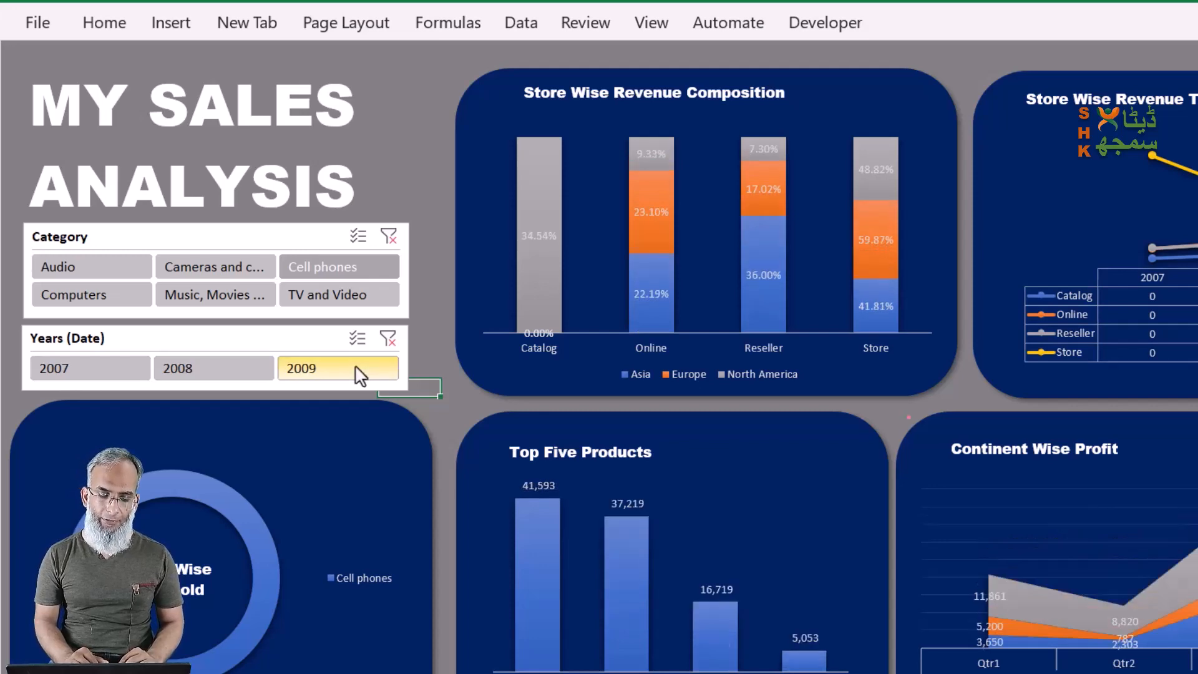
left_click(386, 339)
Filter the dashboard by Cameras and camcorders, Music, Movies and Audio Books, and finally Computers
left_click(212, 269)
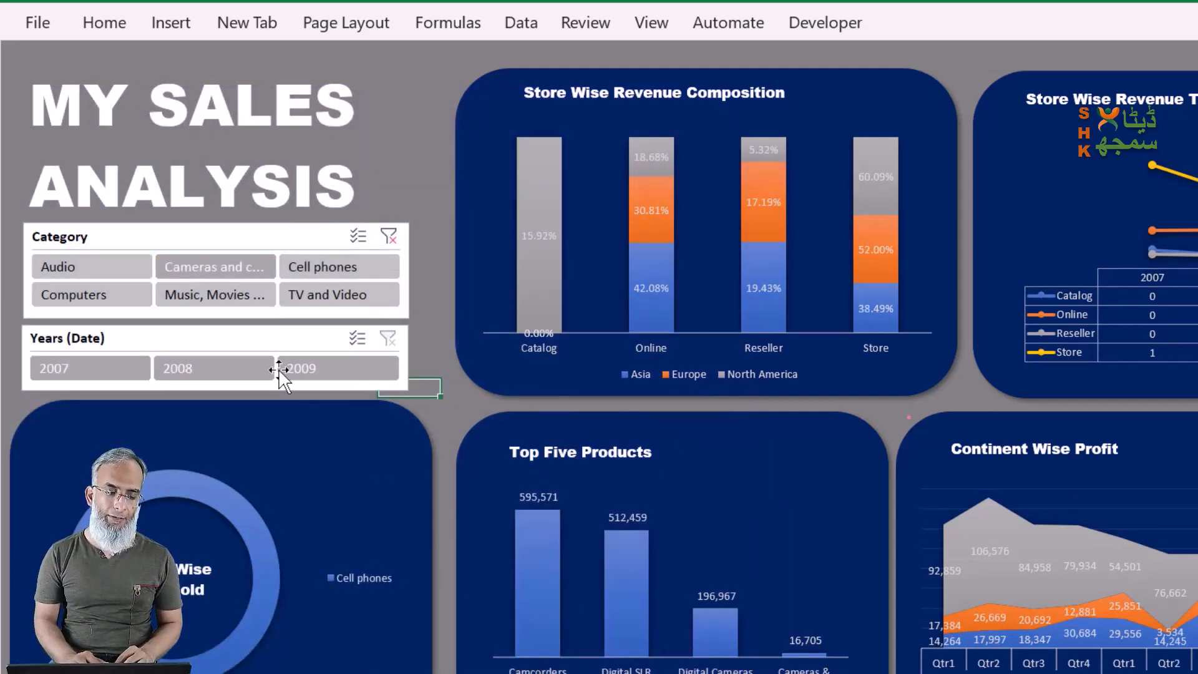
left_click(205, 301)
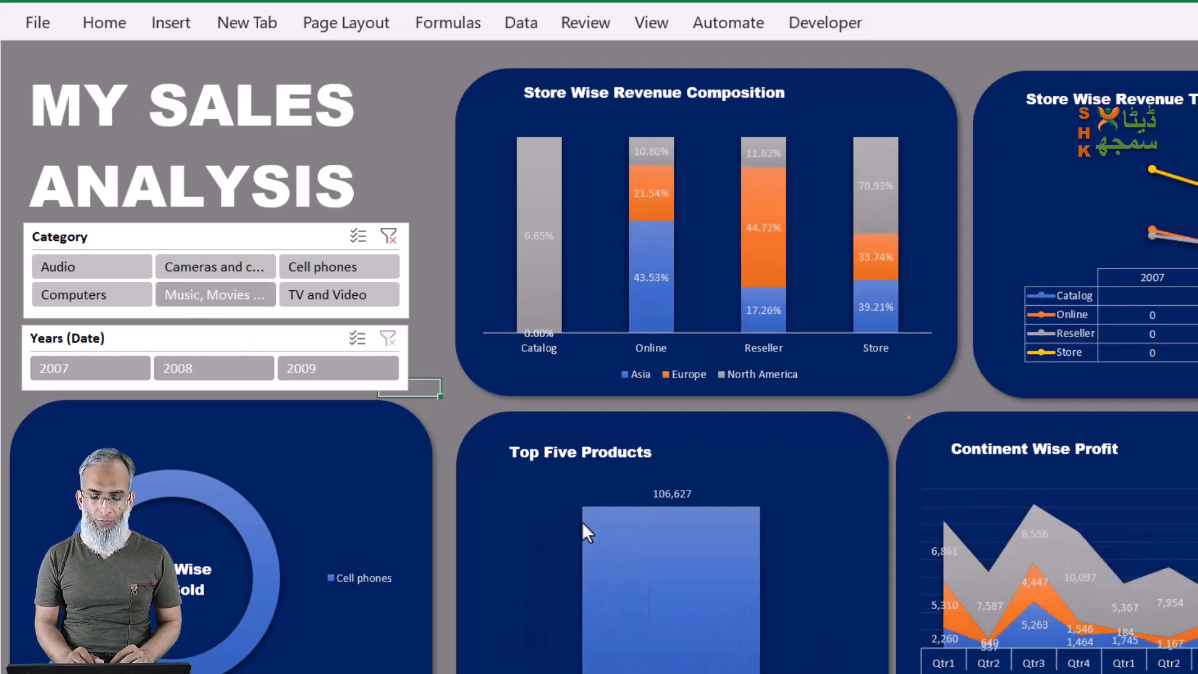
left_click(123, 298)
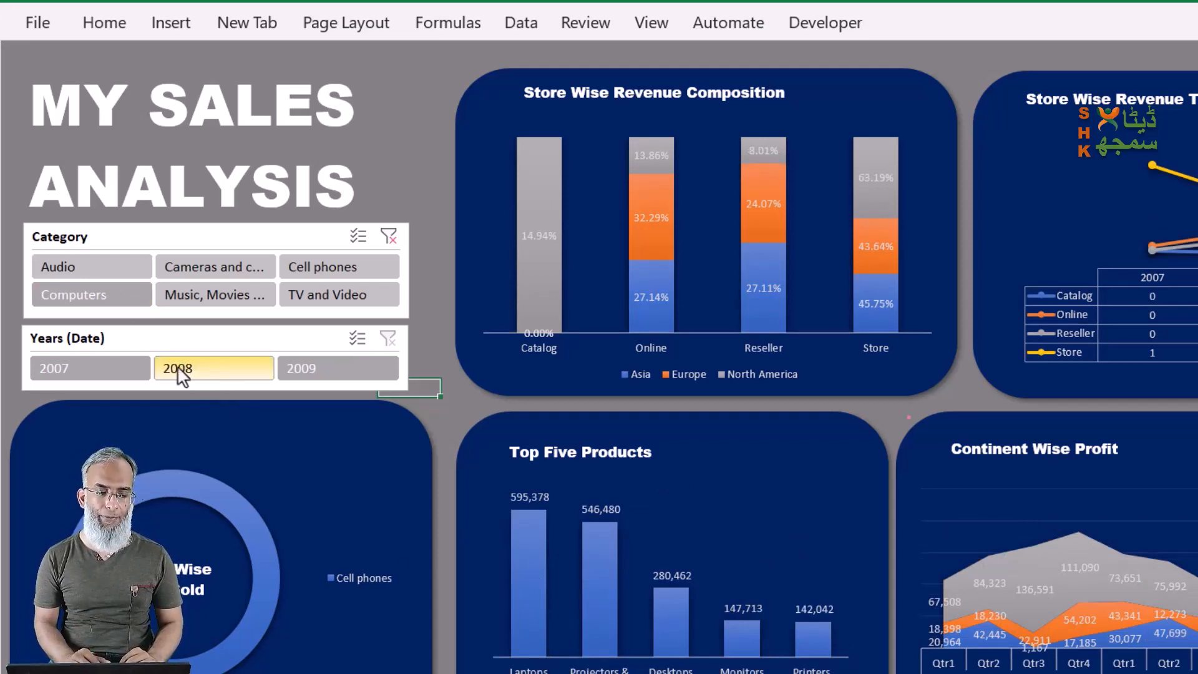
Try 2008, 2009 and 2007 with the Computers filter, finish on 2009, and select the Category Wise Quantity Sold doughnut chart
left_click(235, 373)
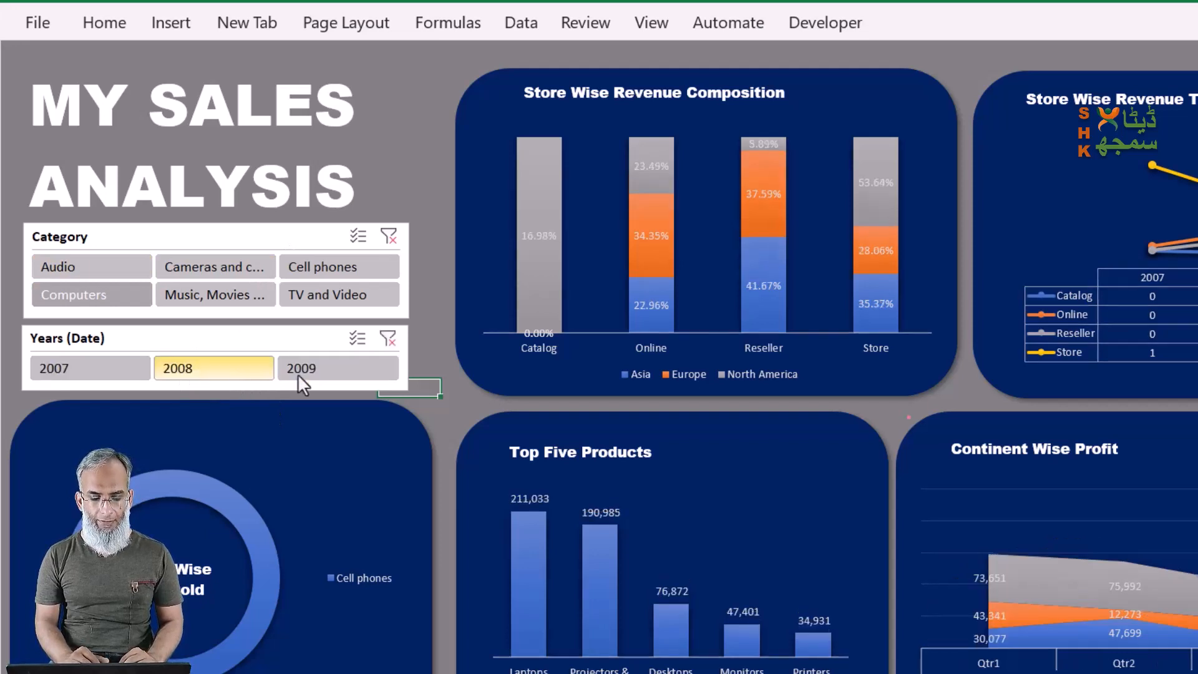
left_click(315, 373)
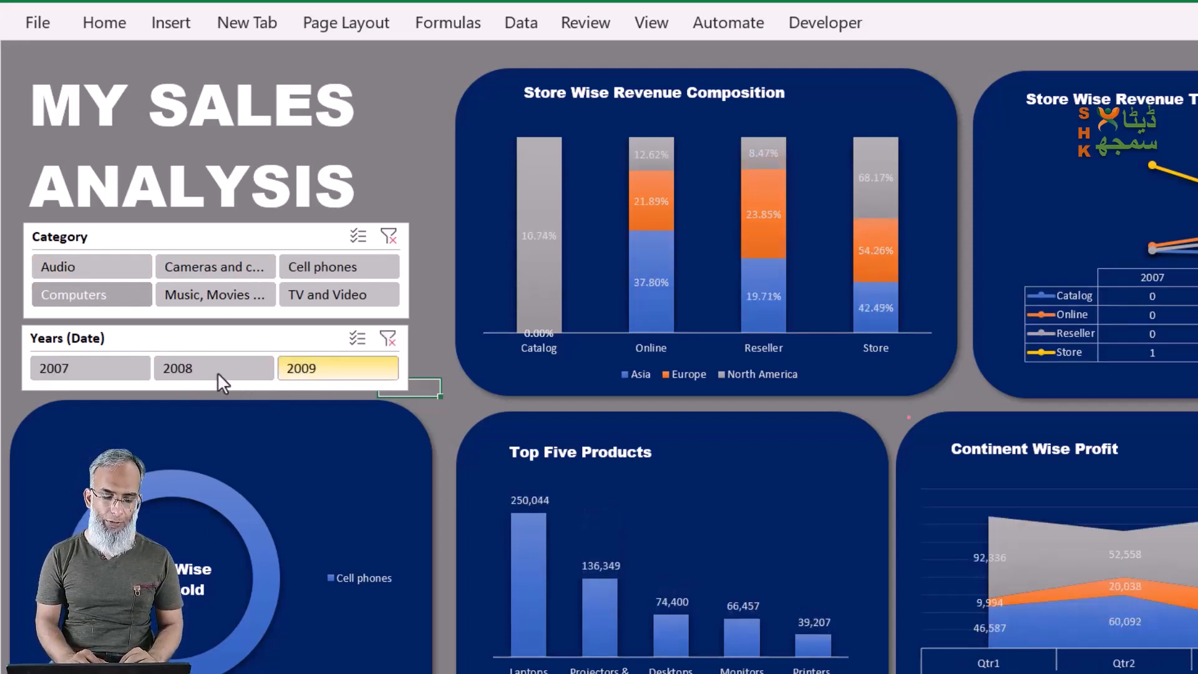
left_click(103, 368)
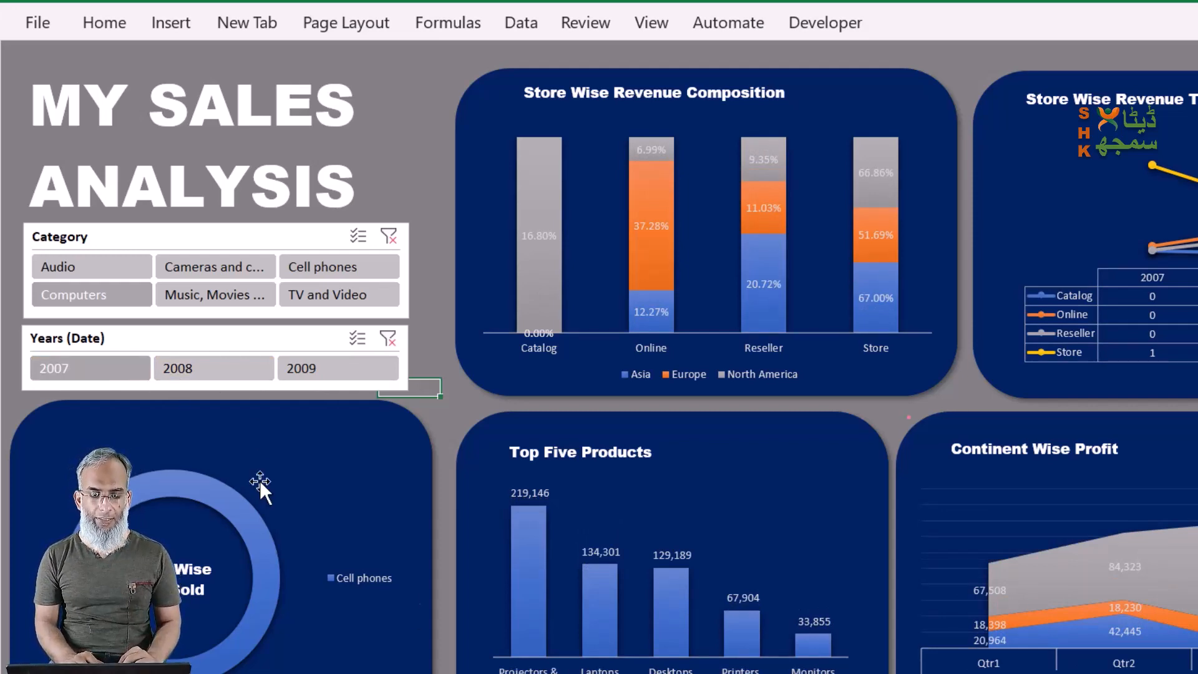
left_click(211, 372)
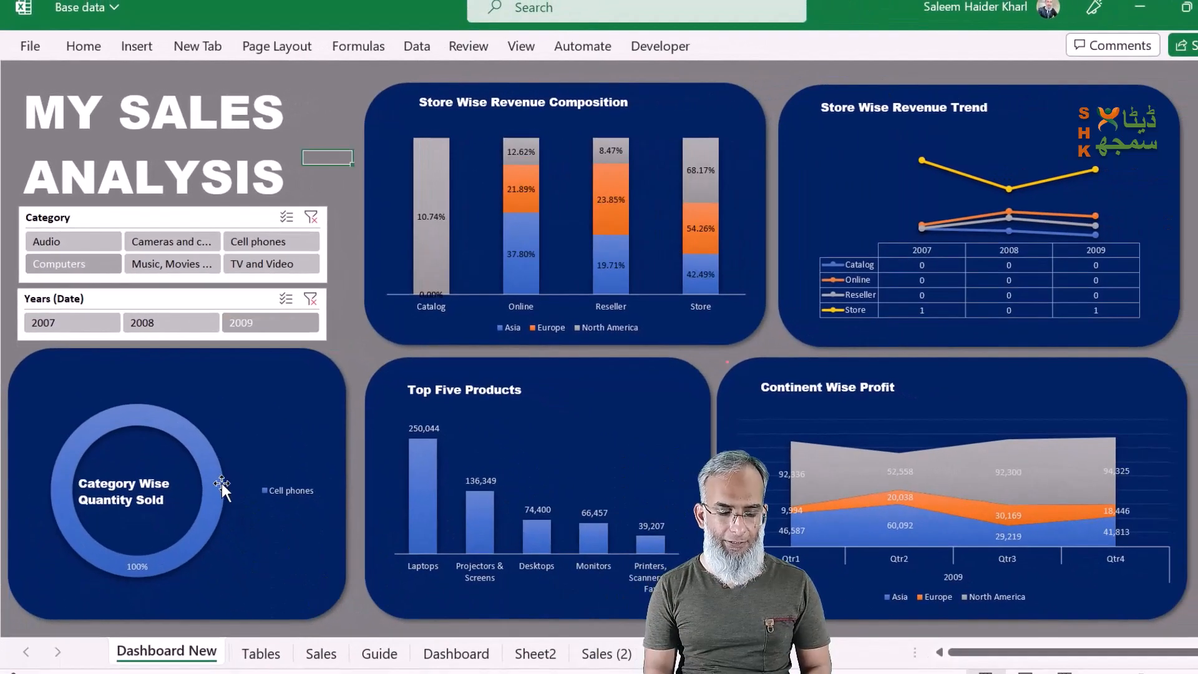
left_click(222, 482)
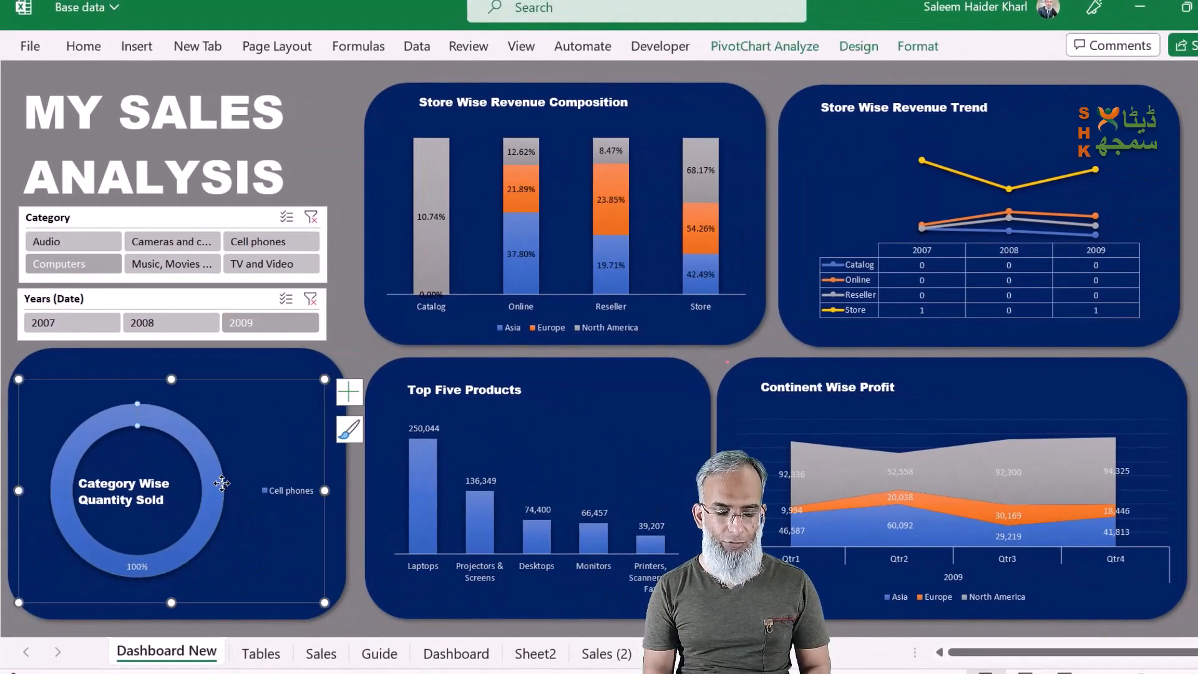
Clear the Category filter from the Sum of Quantity Sold pivot table on the Tables sheet, and return to the Dashboard New sheet
left_click(265, 653)
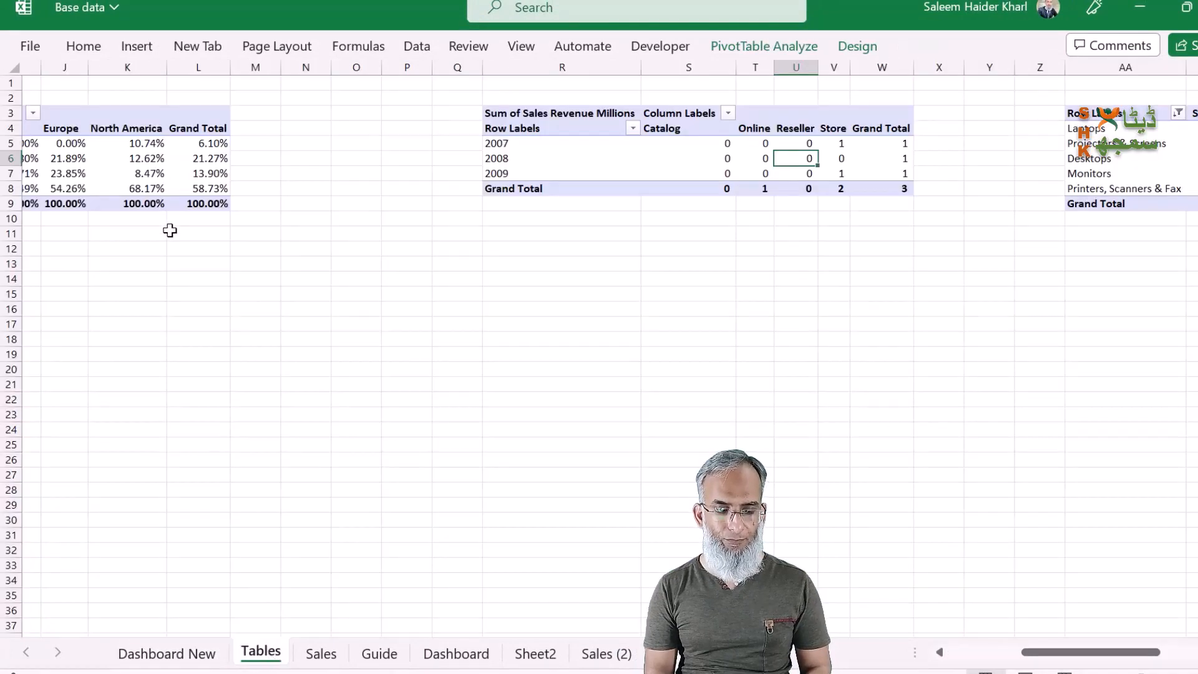
scroll(169, 230, "left", 5)
left_click(92, 112)
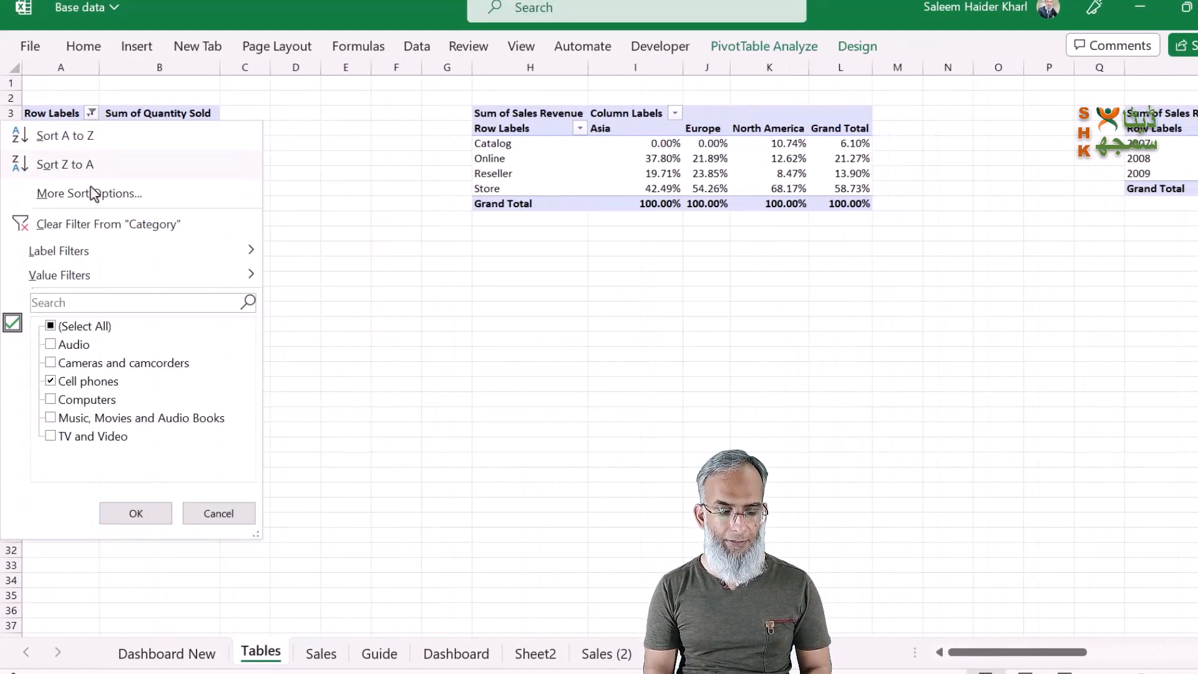
left_click(80, 228)
left_click(161, 655)
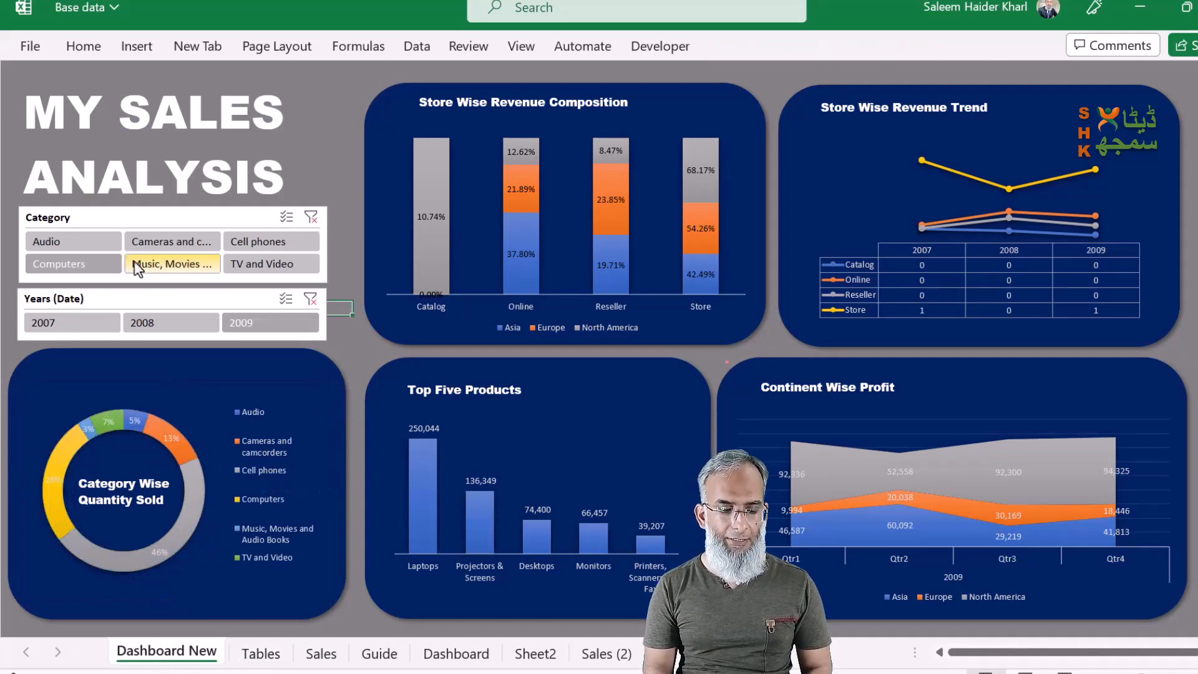
Test the Years (Date) slicer with 2008 and 2007, and clear the filters of both the Years (Date) and Category slicers
left_click(144, 329)
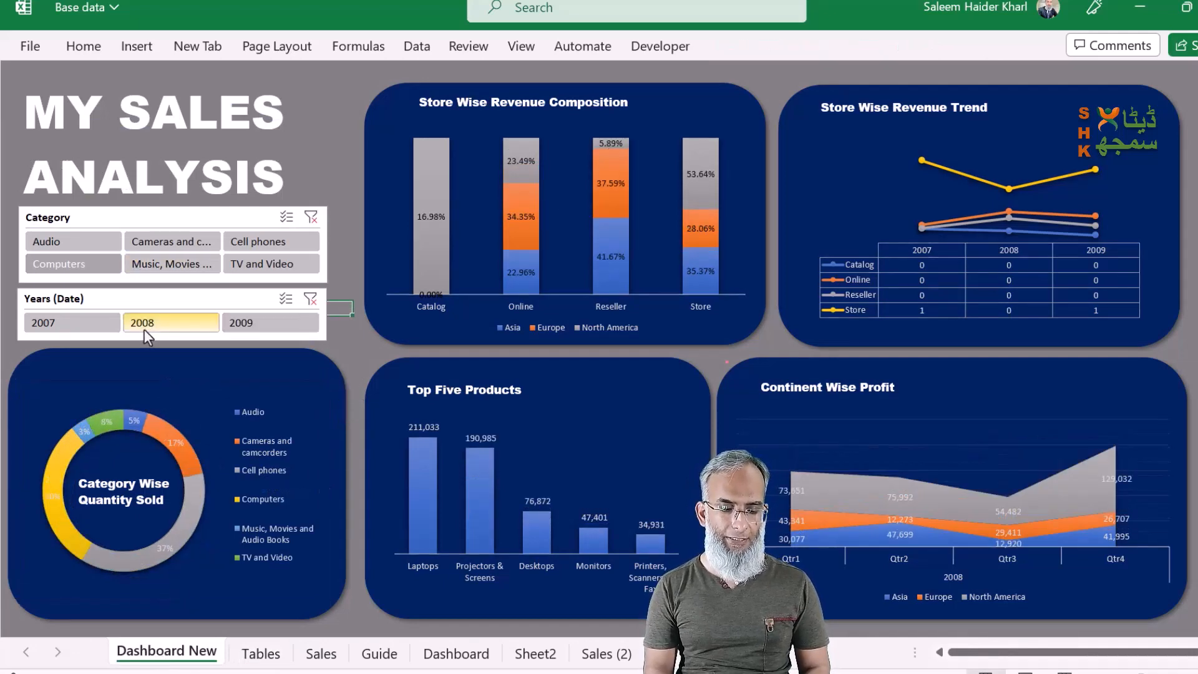
left_click(86, 330)
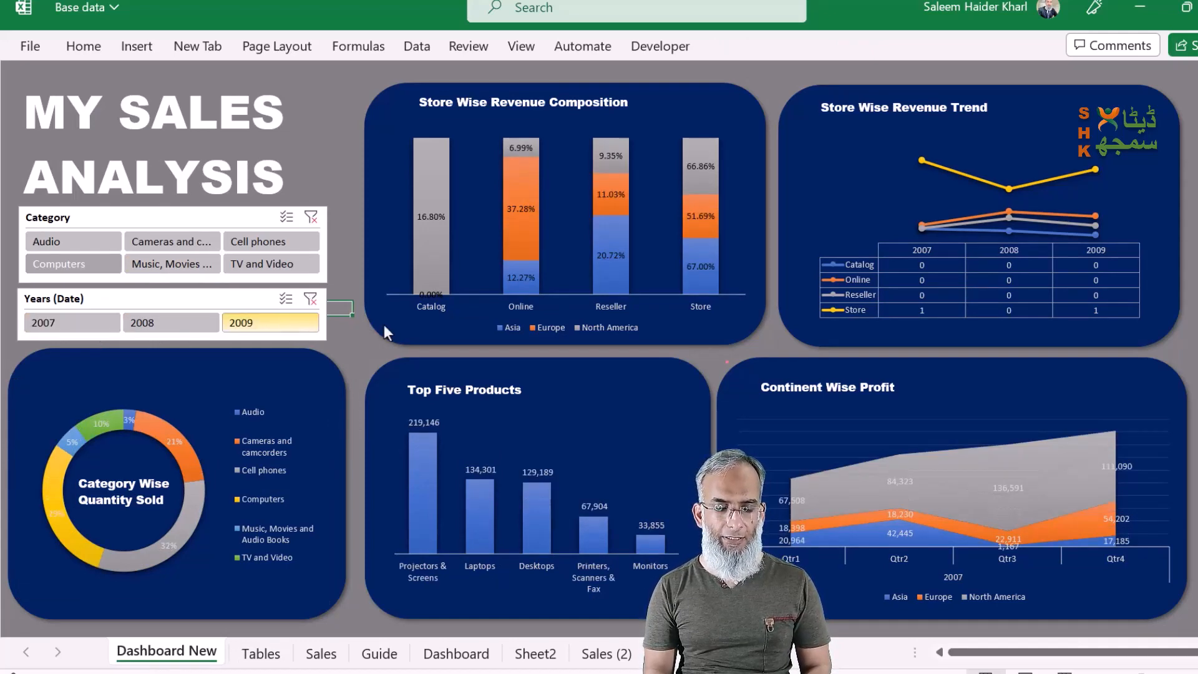
left_click(310, 300)
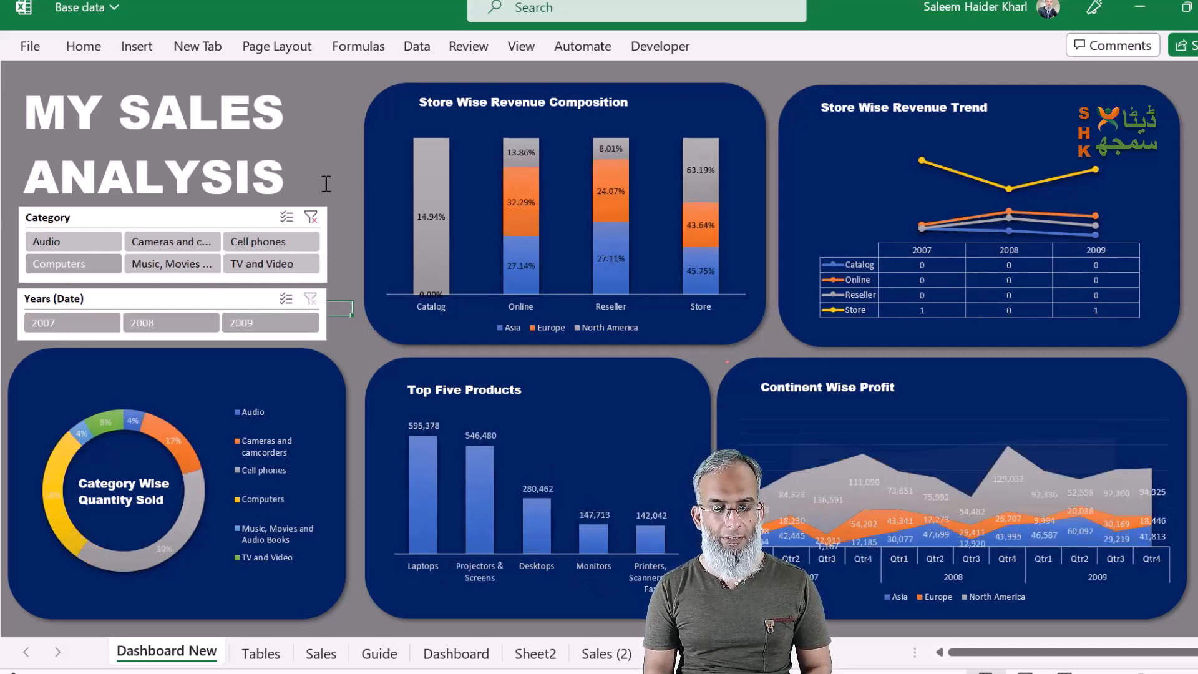
left_click(312, 217)
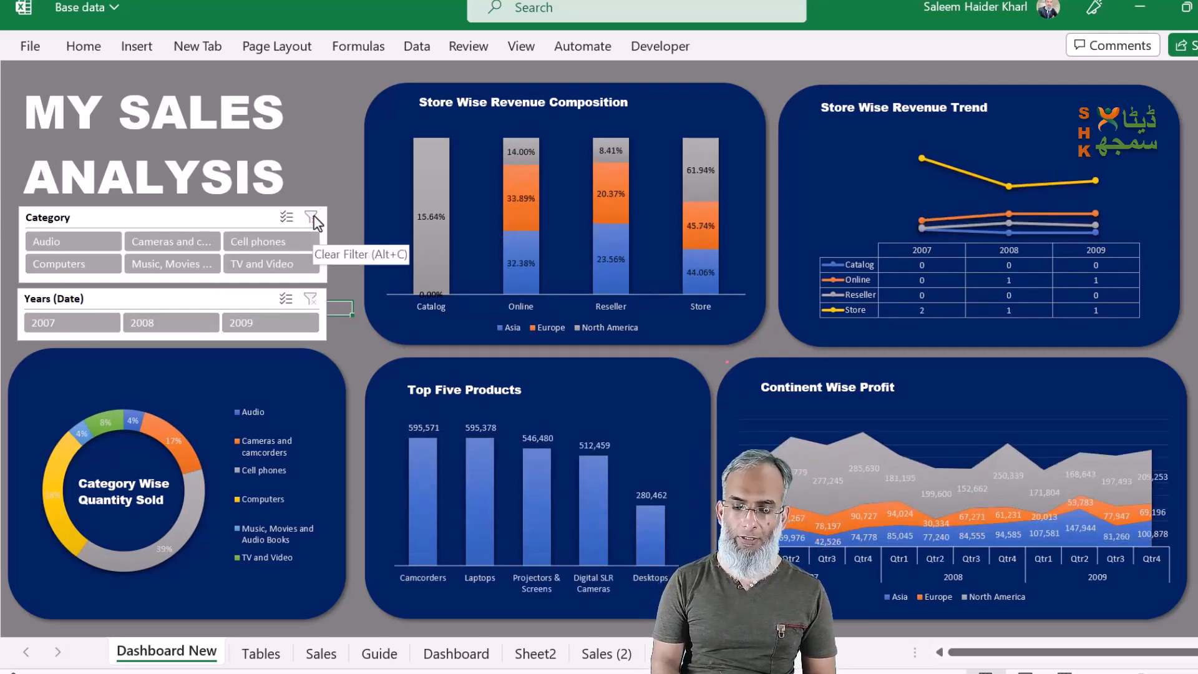